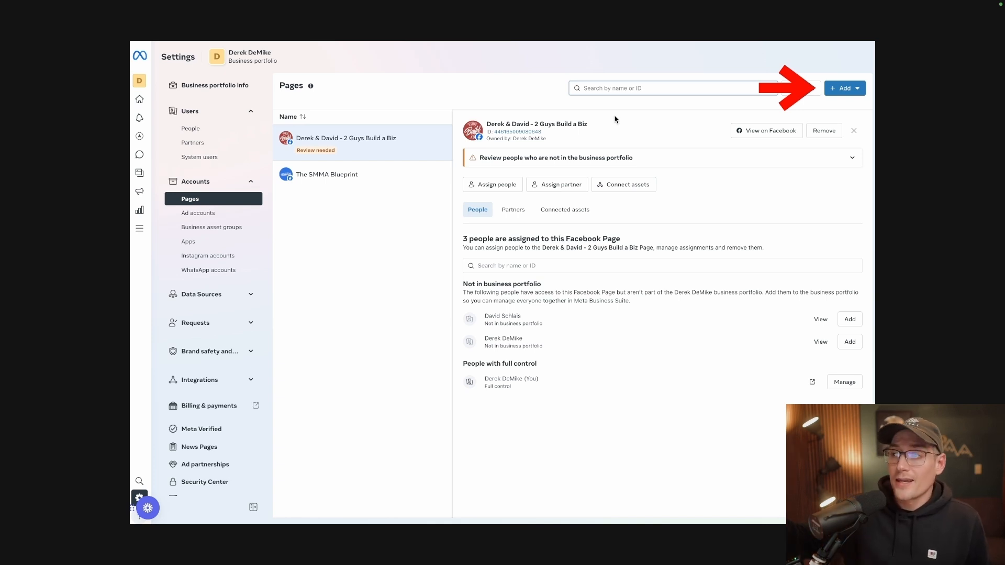
Look at the options for adding an existing Facebook Page or creating a new one in the business portfolio.
left_click(852, 92)
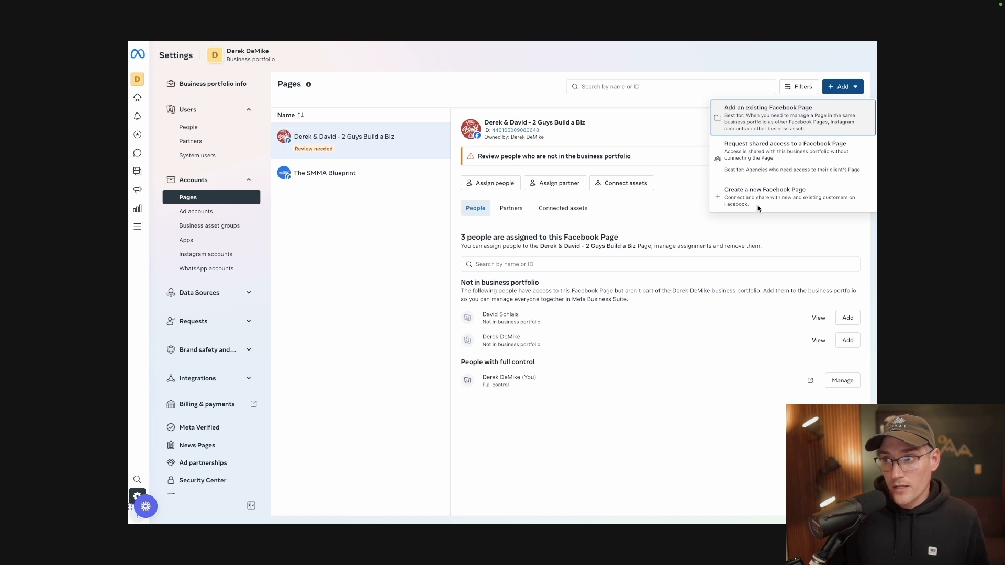
left_click(740, 198)
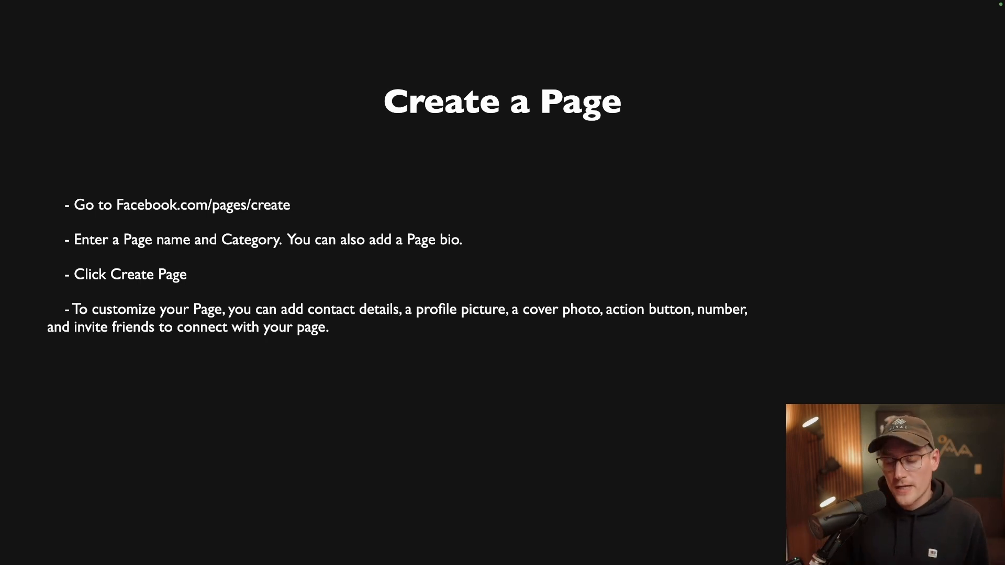
key("Right")
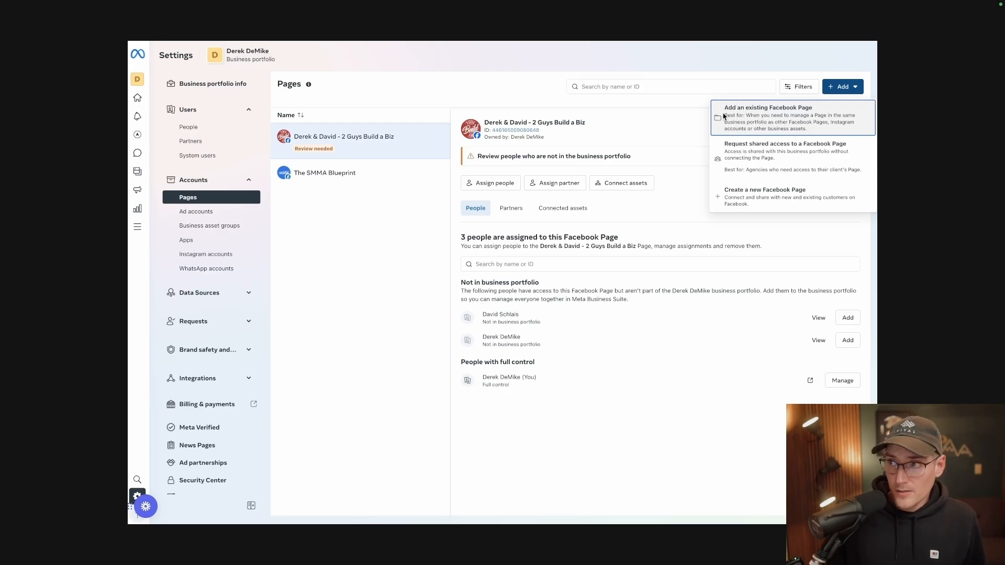
left_click(782, 119)
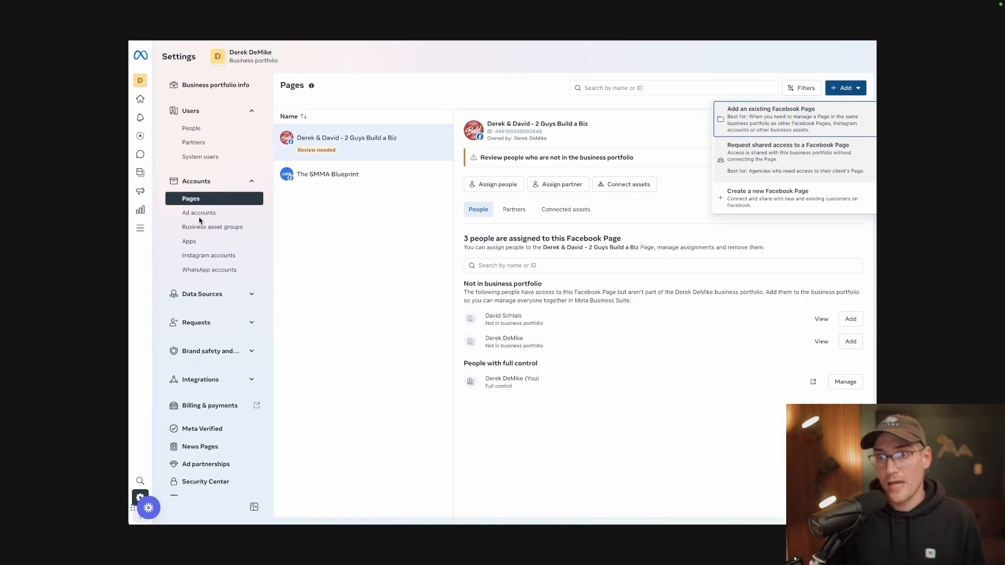
View the options for adding an ad account and an Instagram account to the business portfolio.
left_click(200, 214)
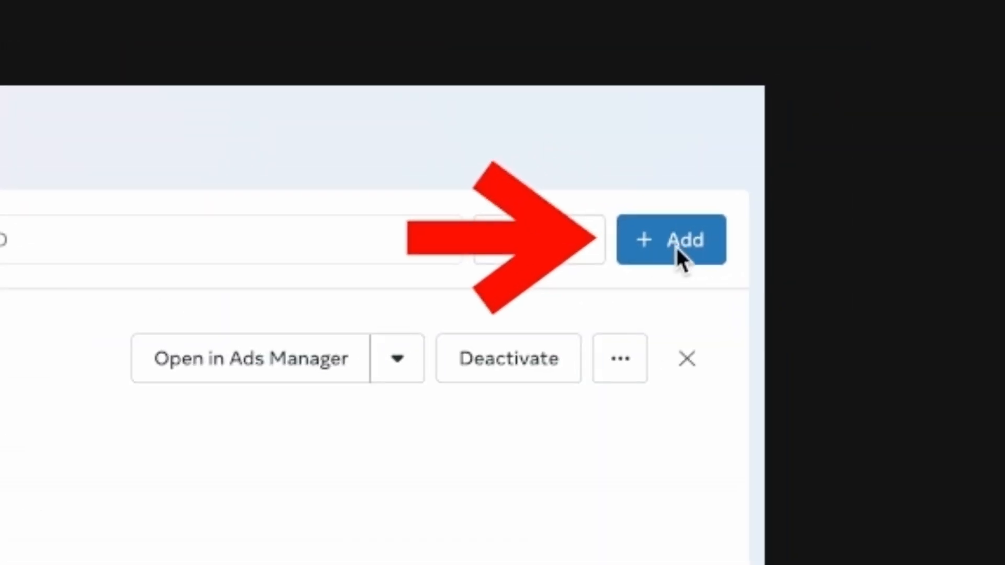
left_click(676, 245)
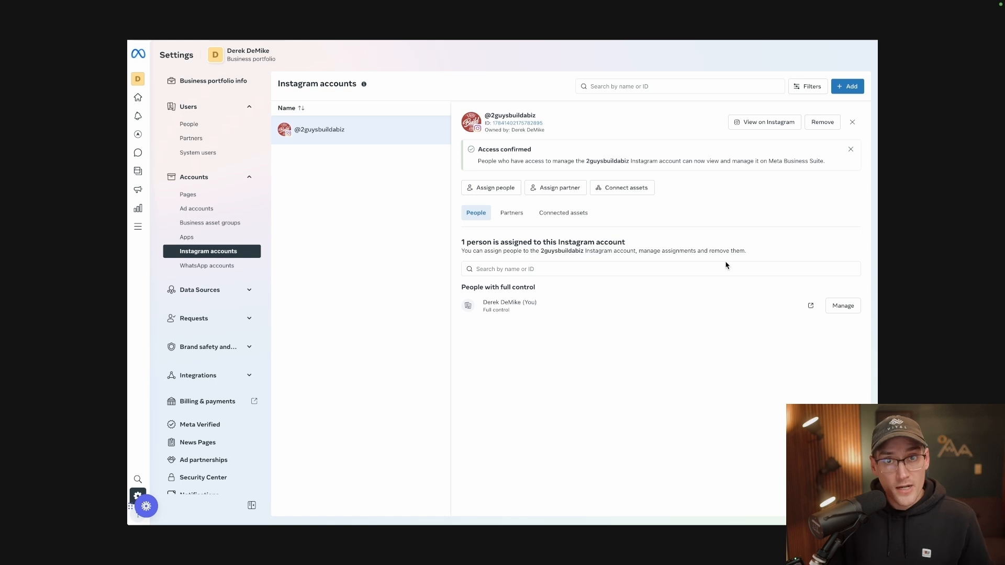
left_click(847, 89)
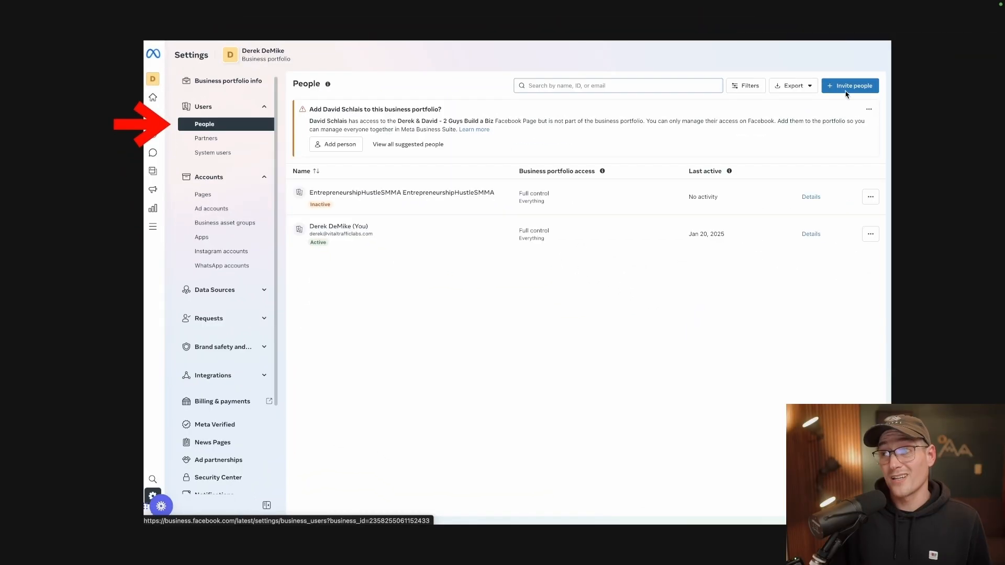
View the options for inviting people to the business portfolio and assigning people to the 2 Guys Build a Biz Page.
left_click(838, 89)
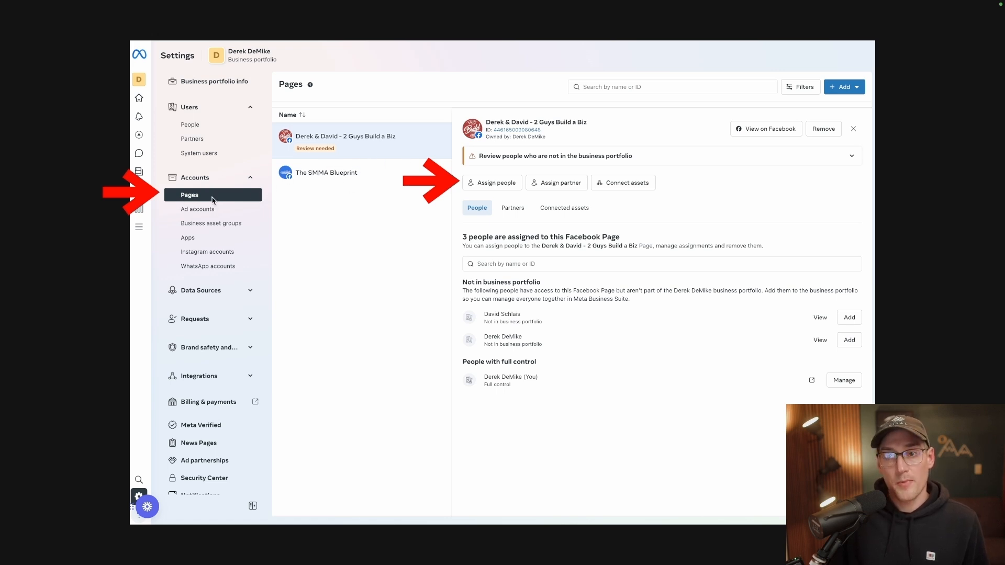
left_click(493, 184)
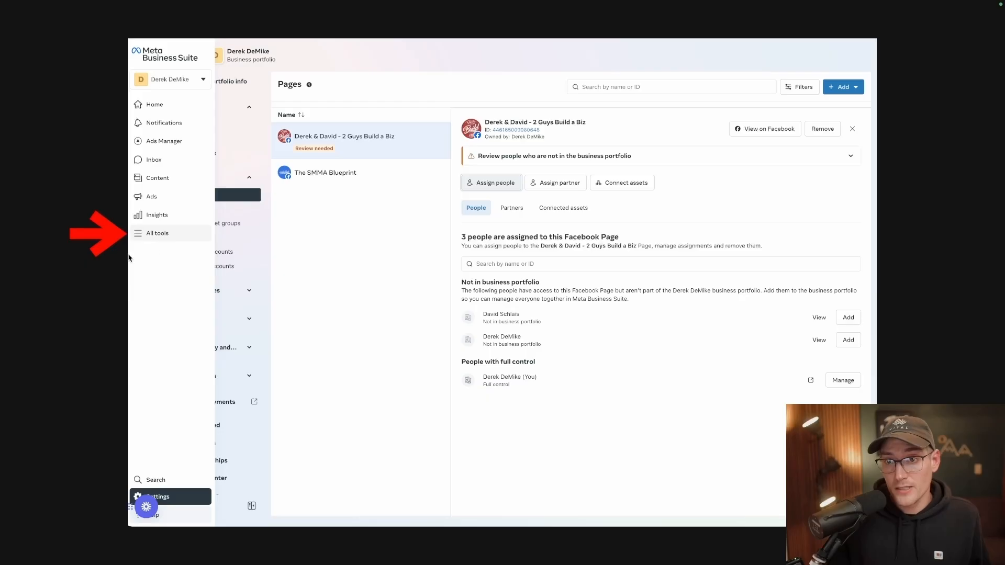
Switch from the business settings to Ads Manager and open its campaigns overview.
left_click(146, 234)
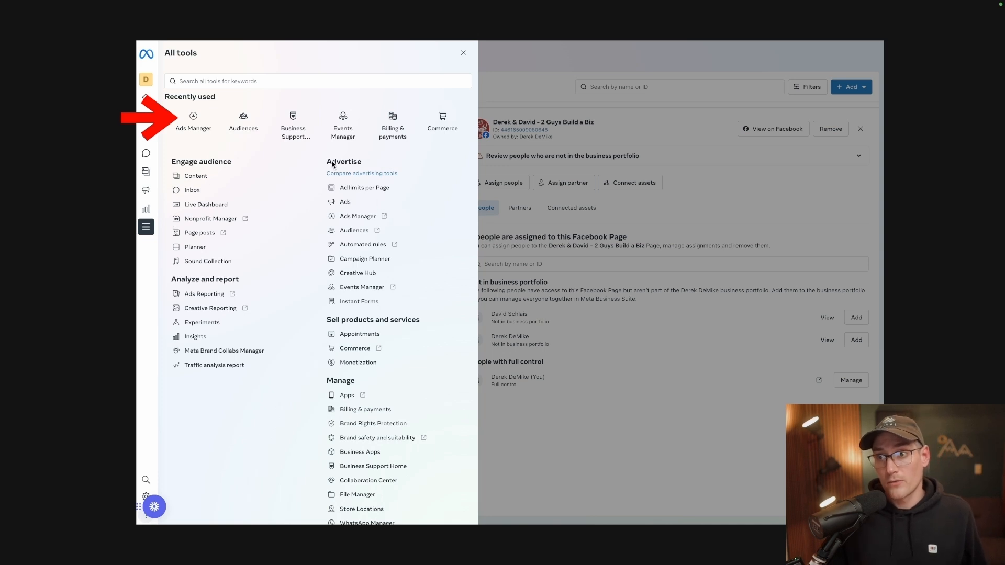
left_click(349, 216)
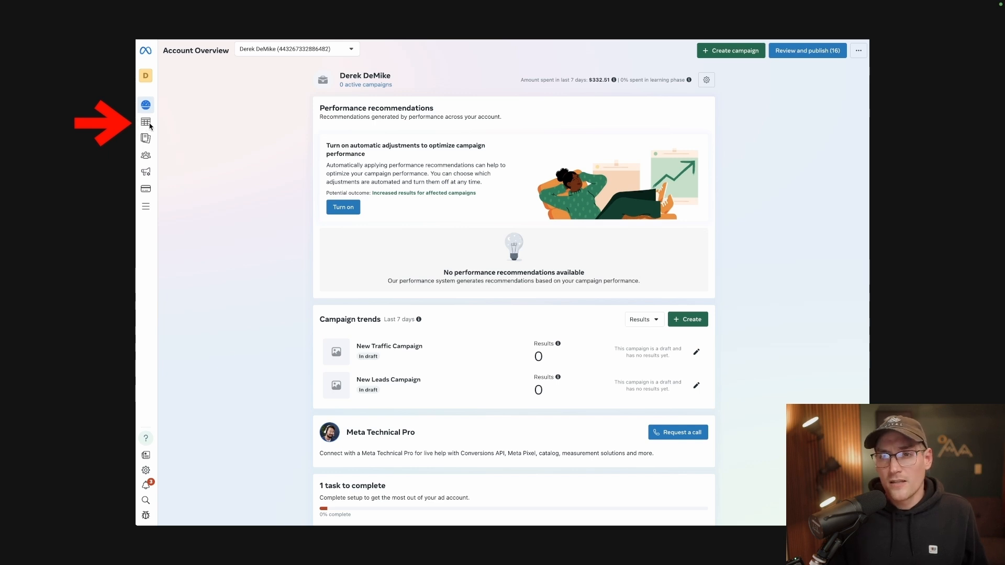
mouse_move(147, 126)
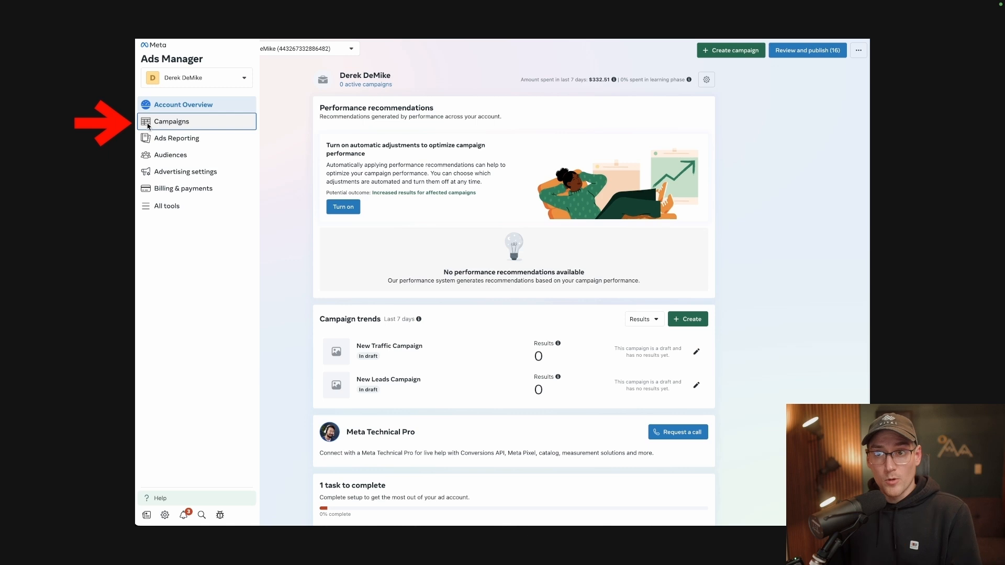
left_click(157, 123)
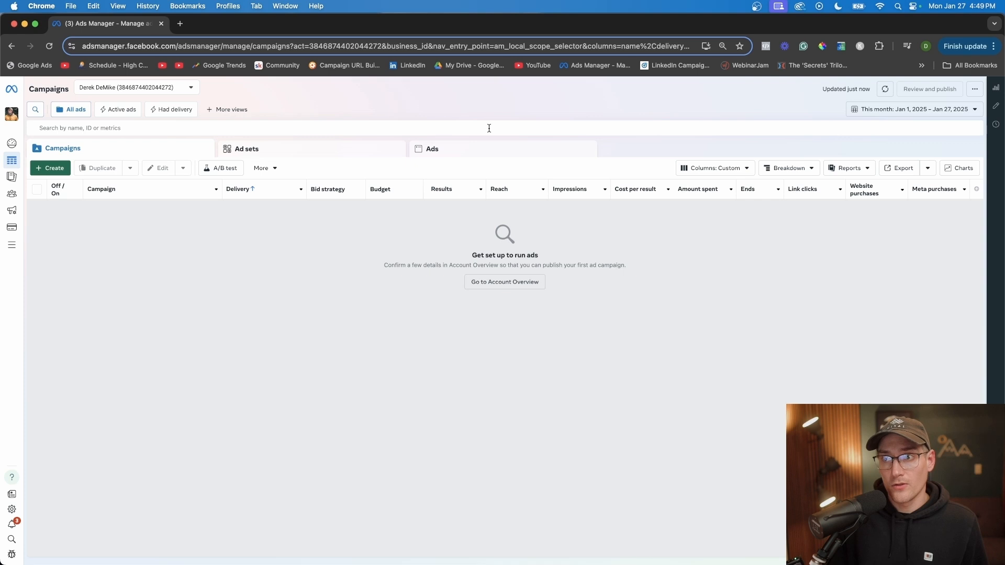
Look through the ad sets and ads levels of the account and return to the campaigns level.
left_click(269, 149)
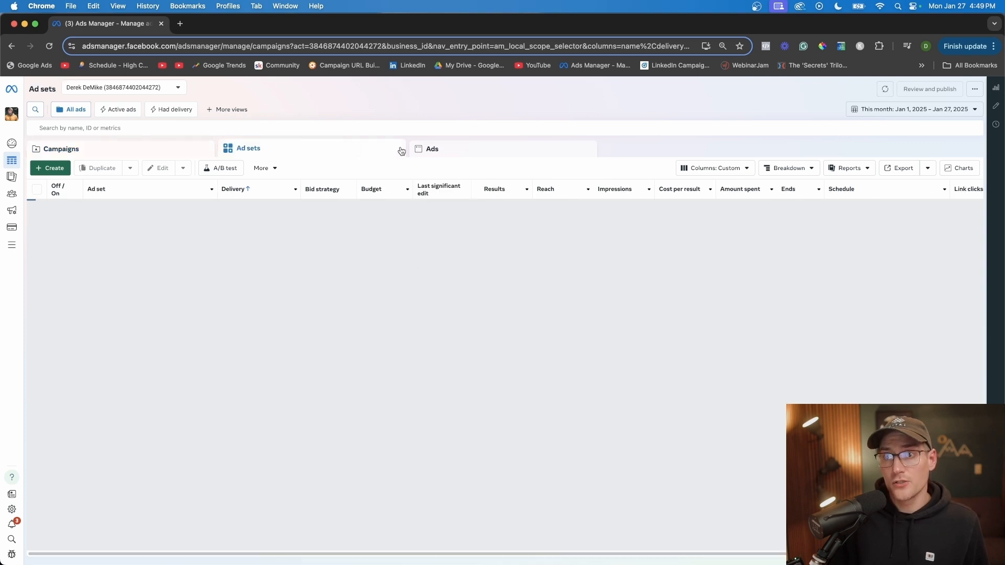
left_click(454, 151)
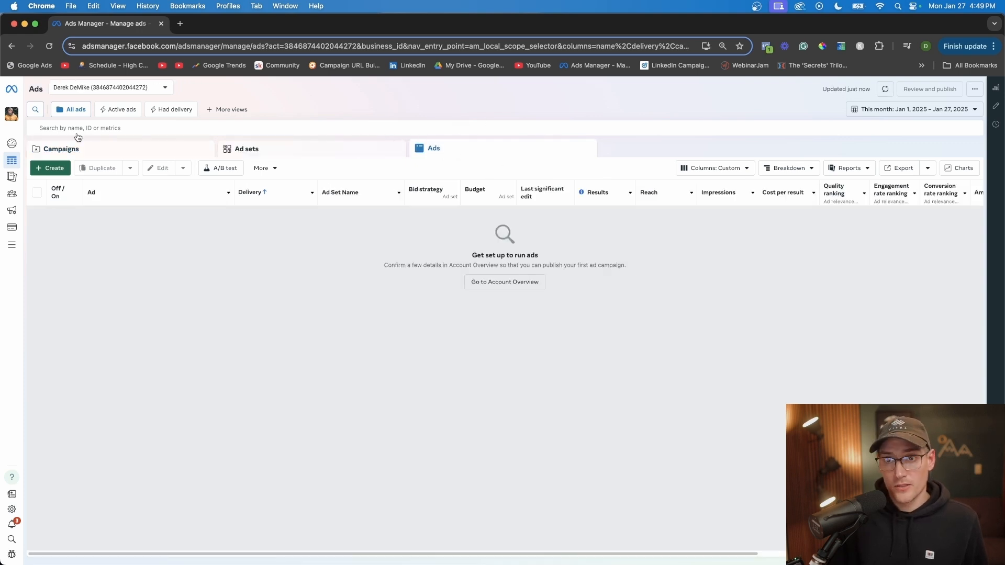
left_click(139, 152)
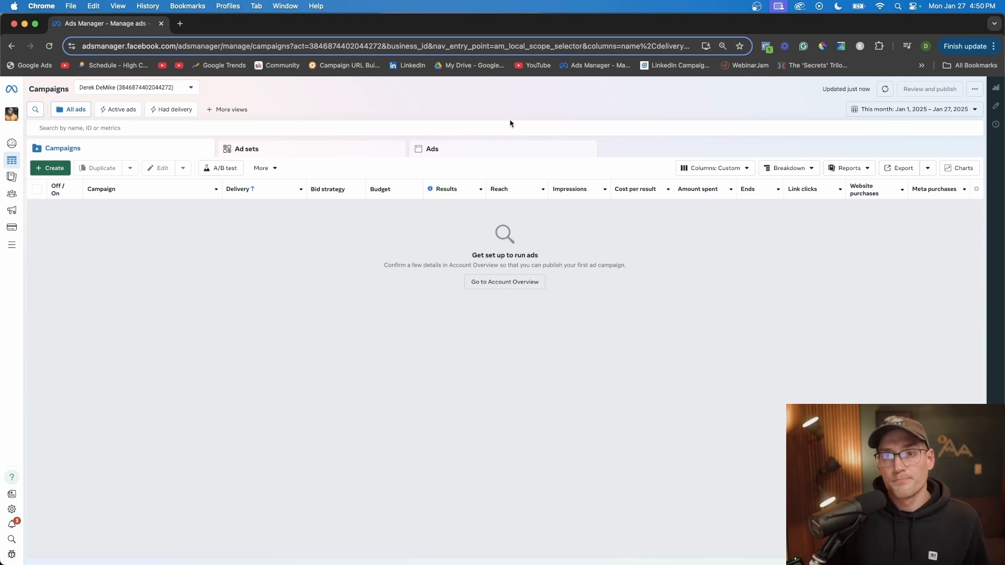
Create a new campaign with the Traffic objective and the manual traffic campaign setup.
mouse_move(65, 187)
left_click(41, 170)
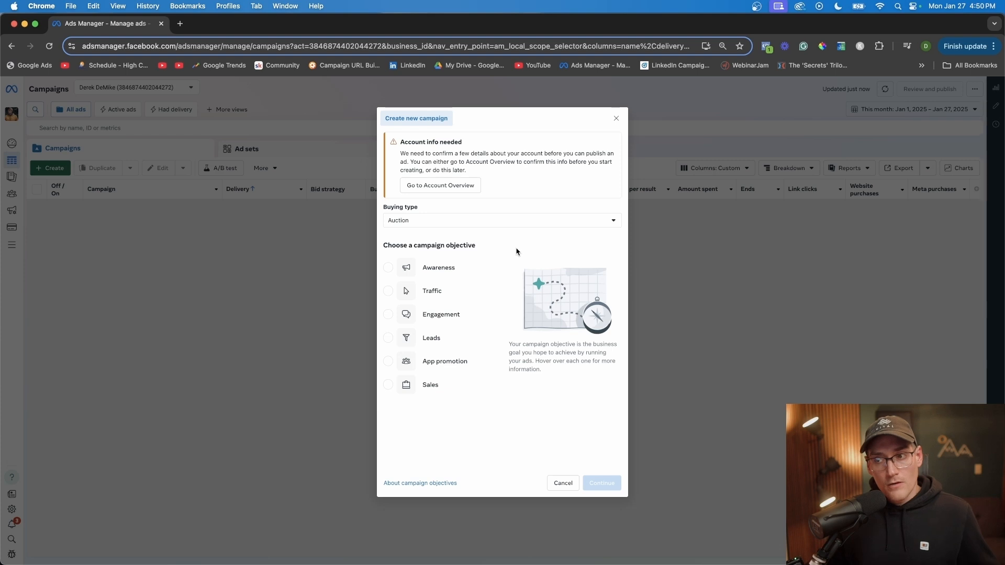
mouse_move(440, 263)
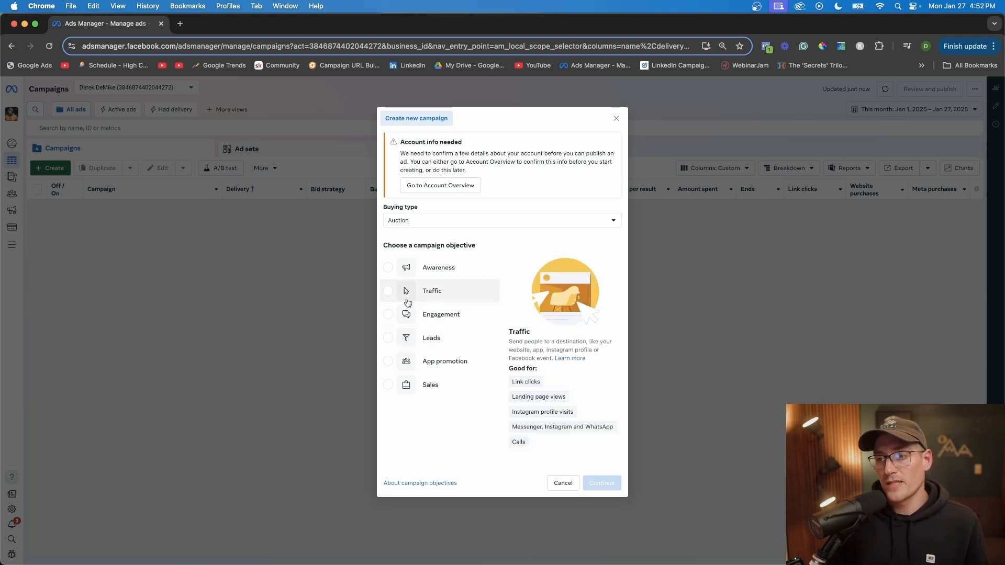
left_click(388, 291)
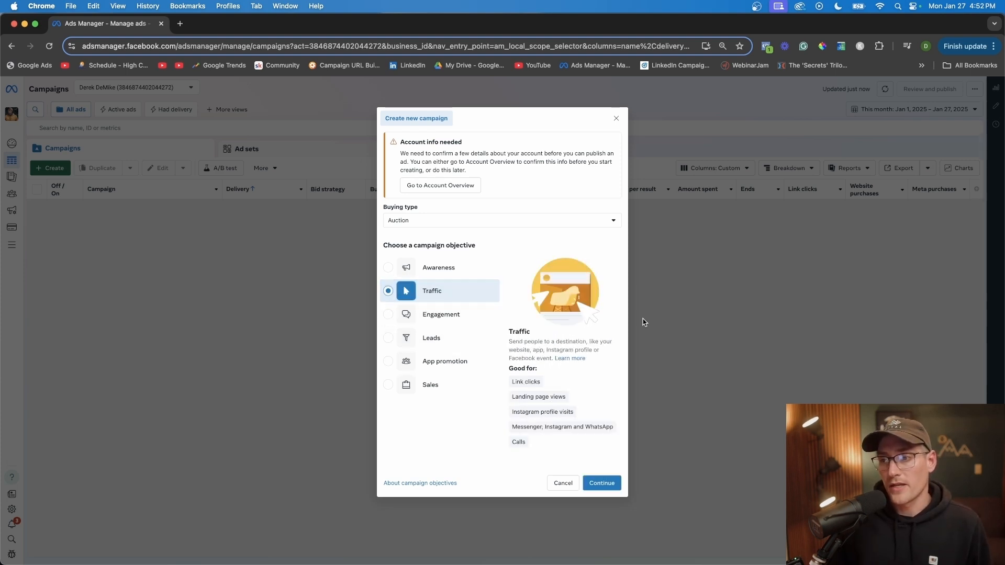
left_click(602, 483)
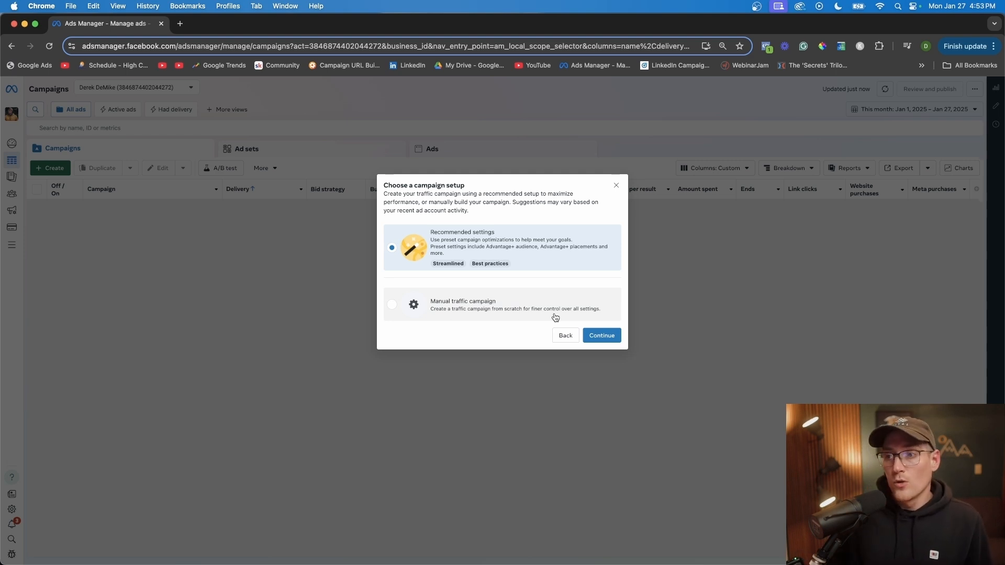
left_click(529, 310)
left_click(602, 335)
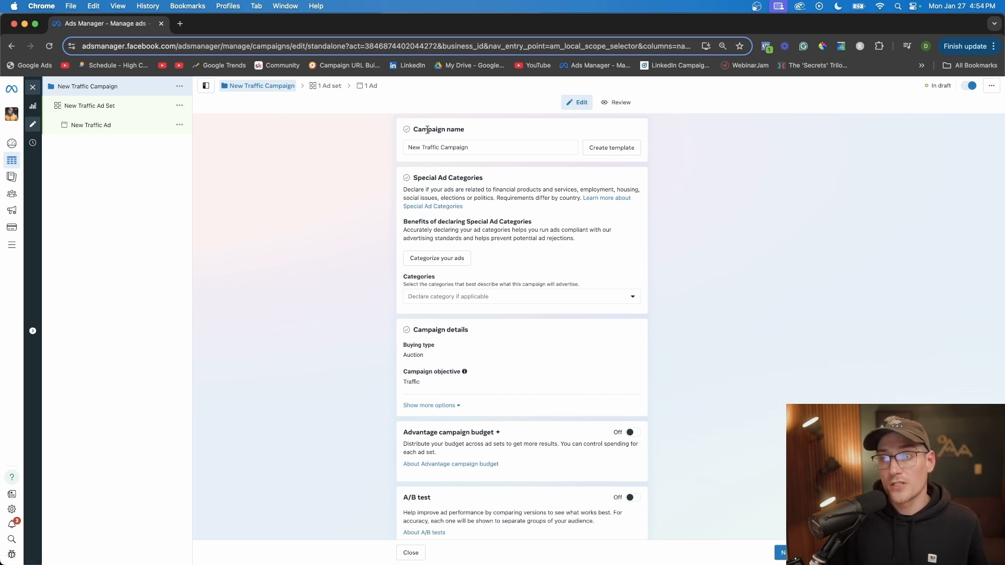
Rename the campaign as "Free 7-day Trial - Gym Launch".
left_click_drag(407, 148, 492, 146)
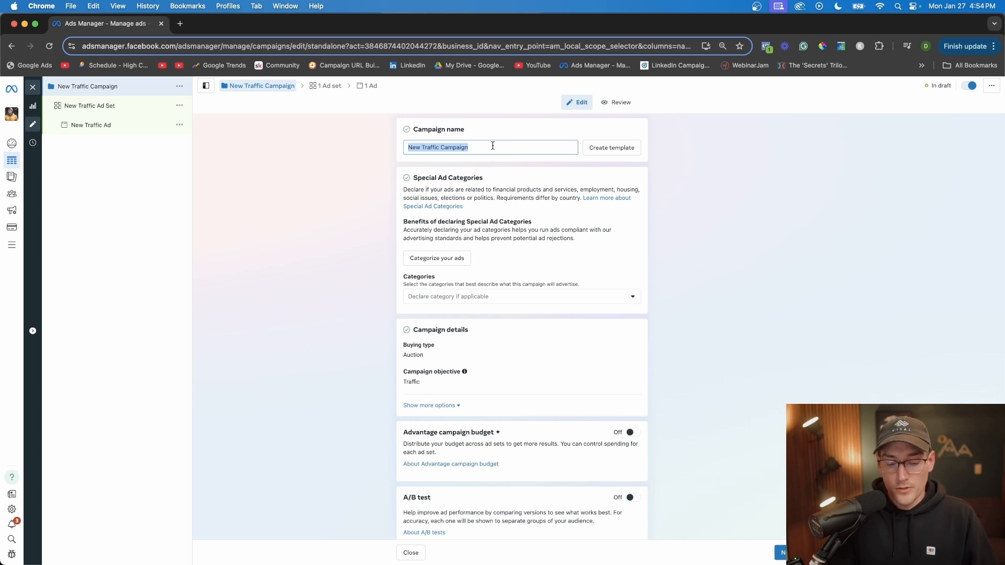
type("Free 7")
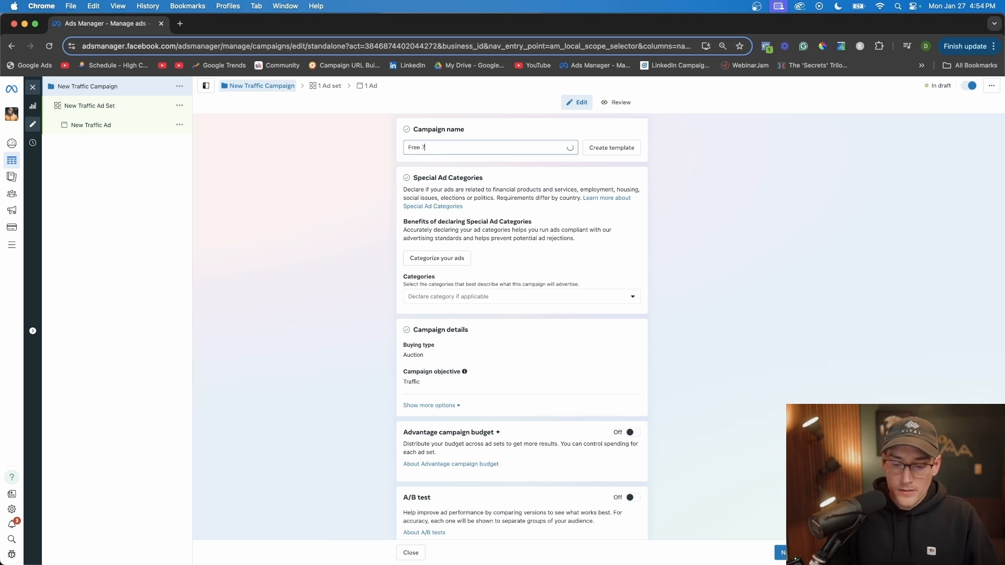
type("-day Trail - Gym Launch")
Review the Special Ad Categories description and the list of available categories without declaring one.
left_click_drag(410, 178, 526, 198)
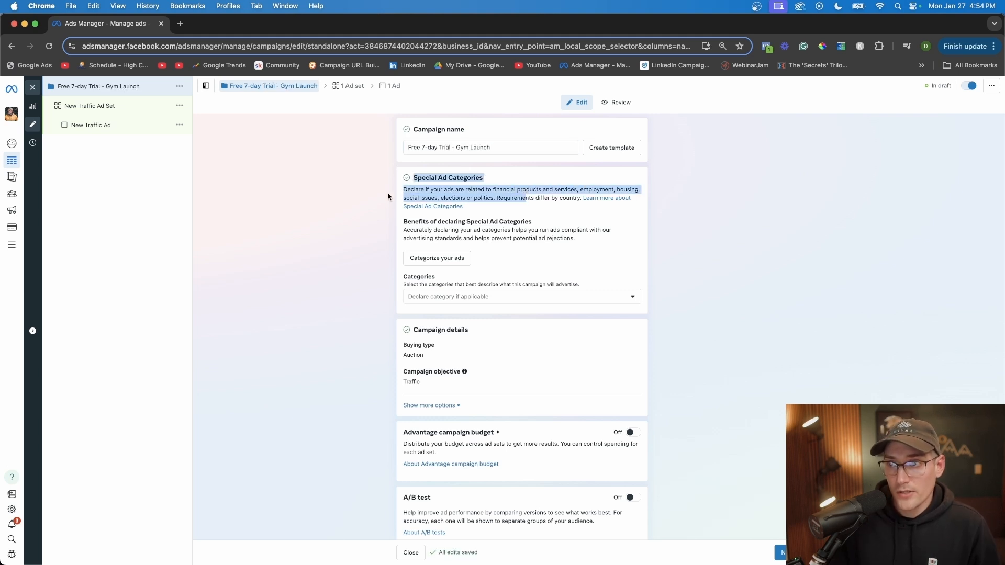
left_click(348, 197)
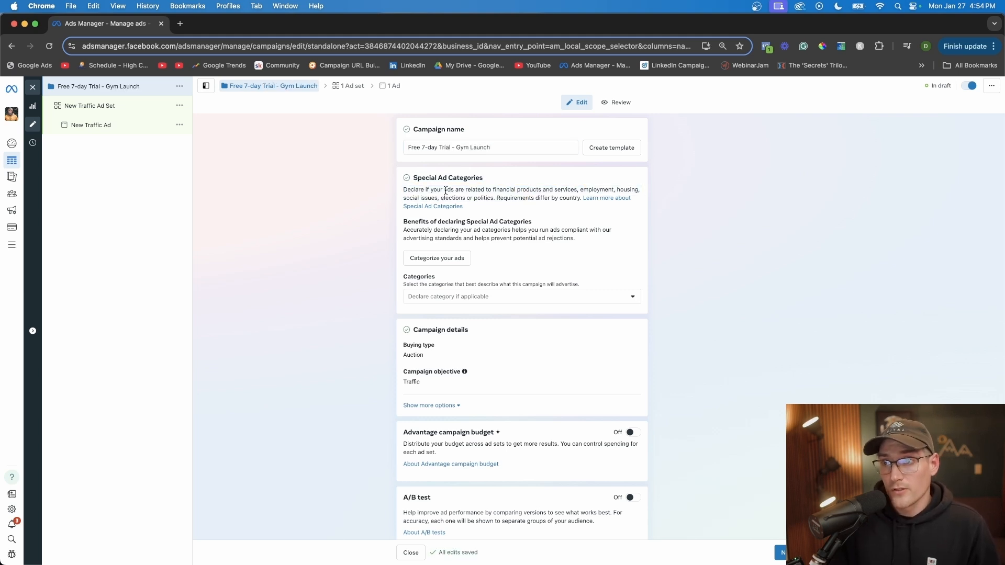
left_click_drag(494, 189, 603, 189)
left_click_drag(406, 198, 462, 195)
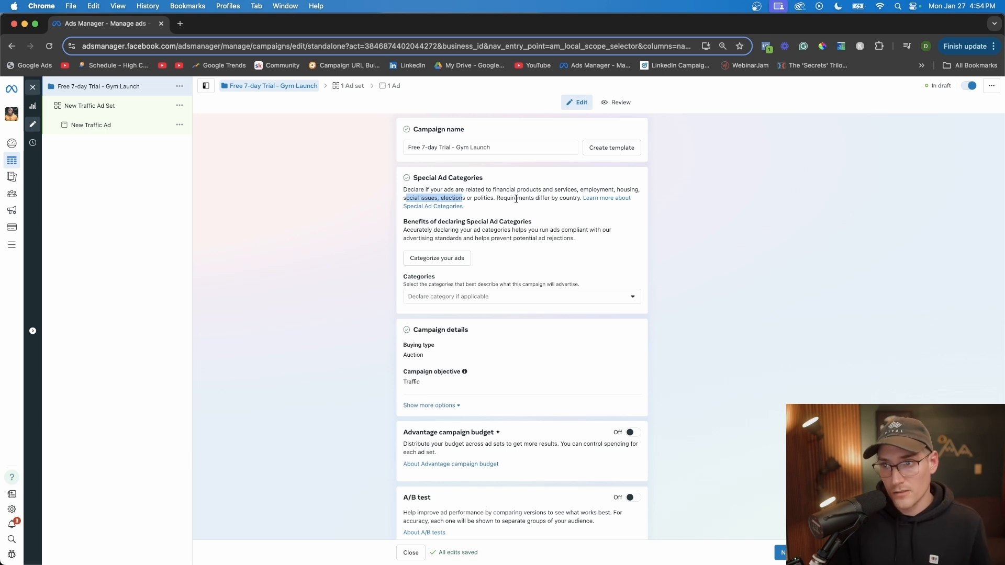
left_click(692, 198)
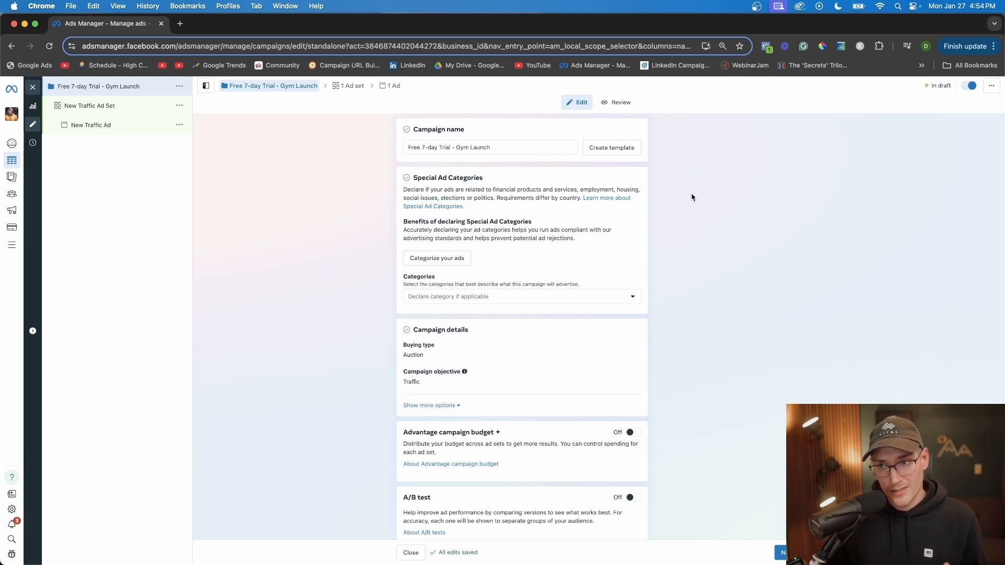
left_click(637, 303)
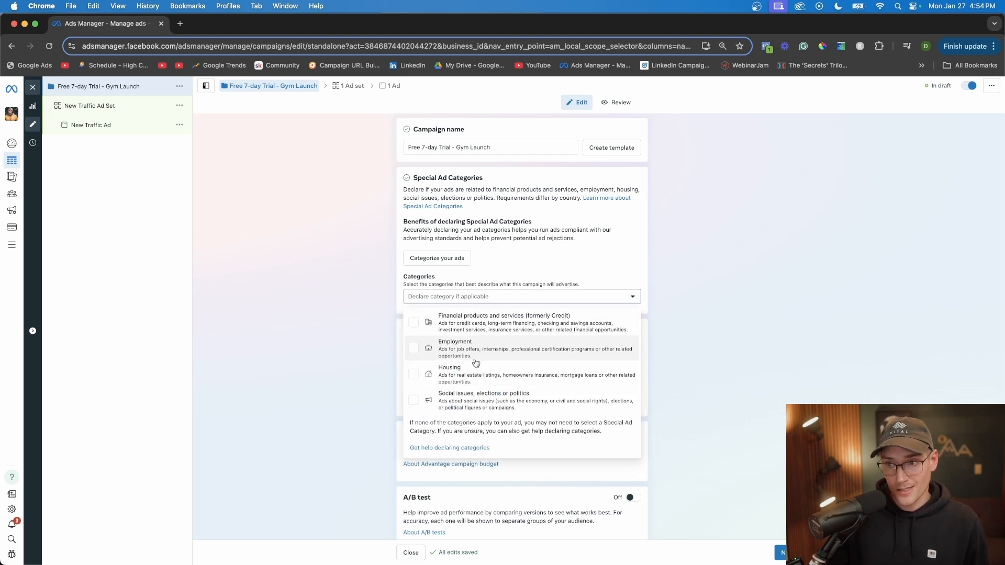
left_click(713, 360)
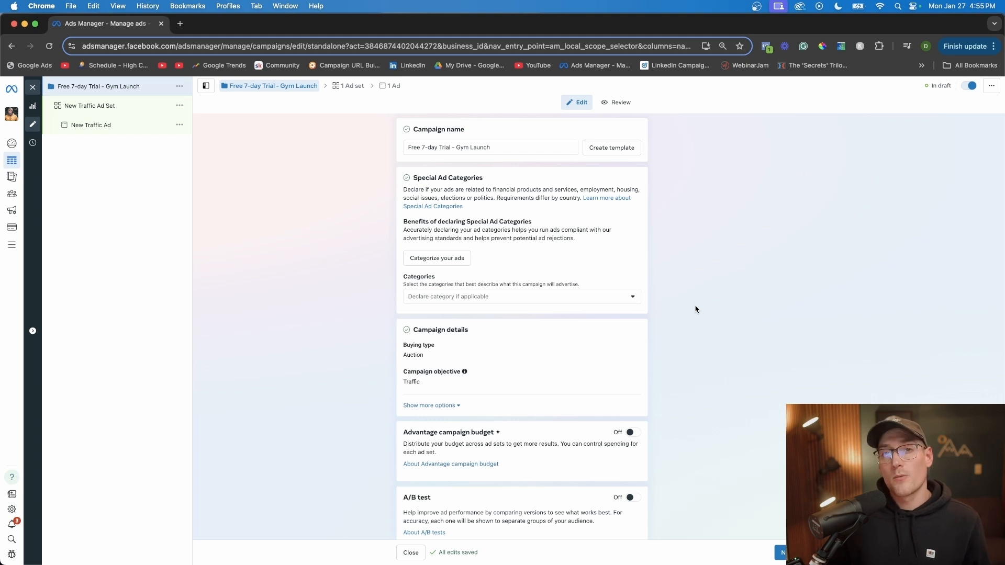
Review the Advantage campaign budget setting of the campaign.
scroll(442, 276, "down", 1)
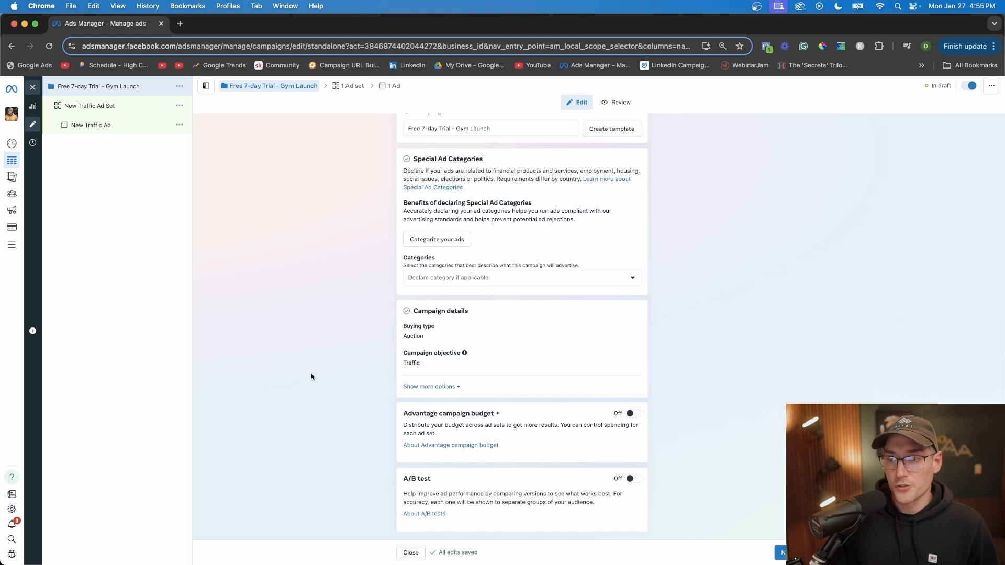
left_click_drag(402, 414, 506, 416)
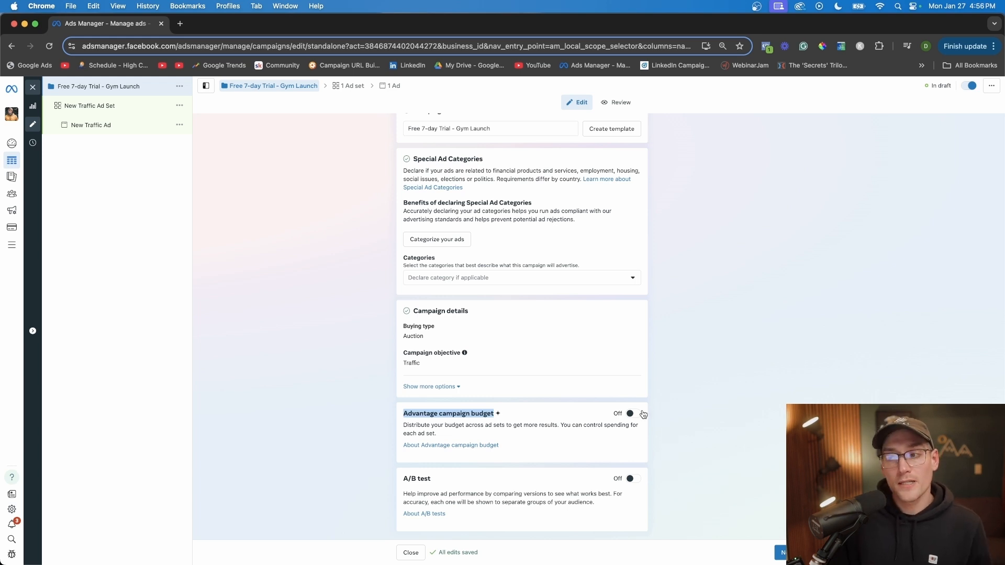
left_click(673, 409)
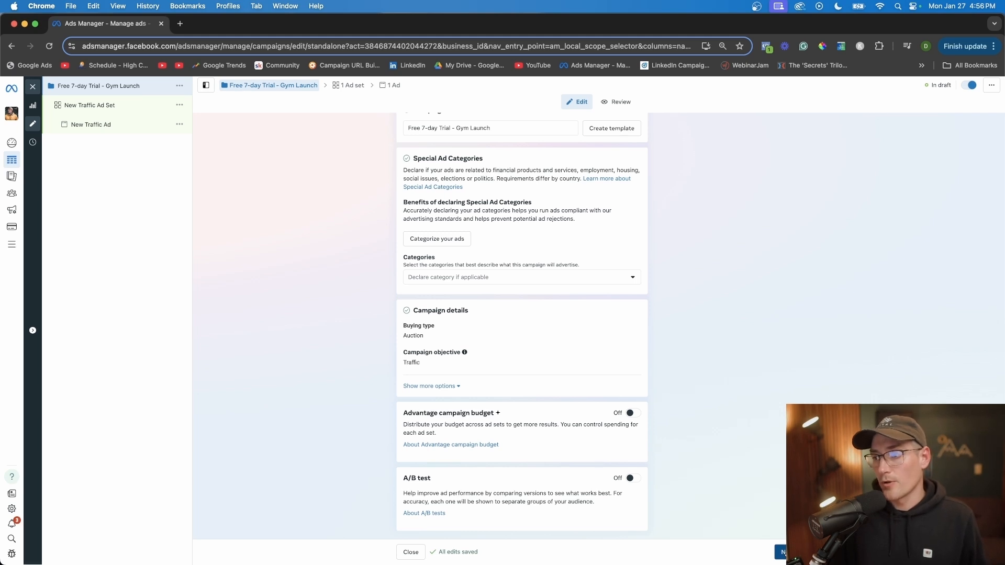
Continue to the ad set and rename it as "Free 7 - day Trail - Gym Launch Ad Set".
left_click(781, 552)
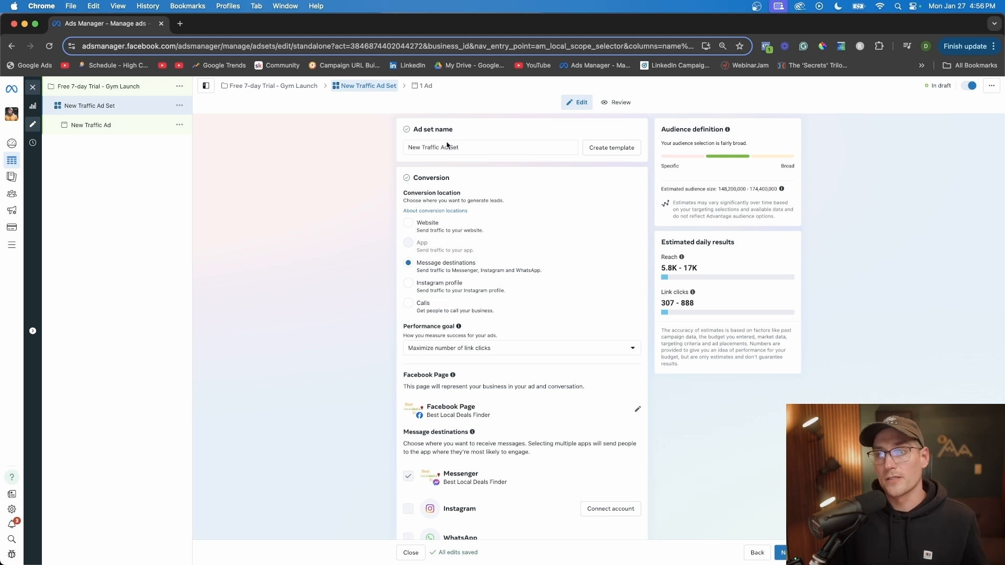
triple_click(477, 146)
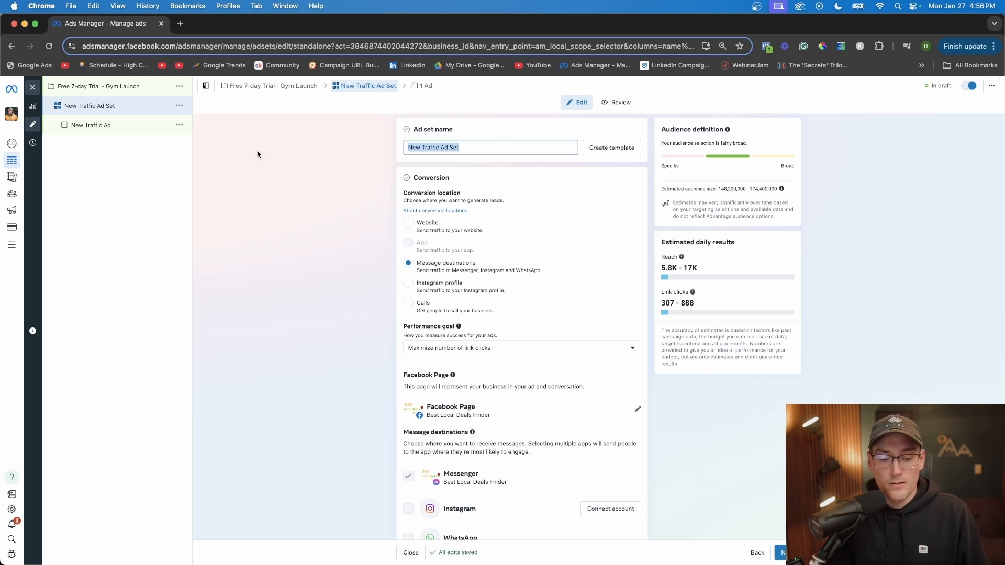
type("Free 7 - day Trail")
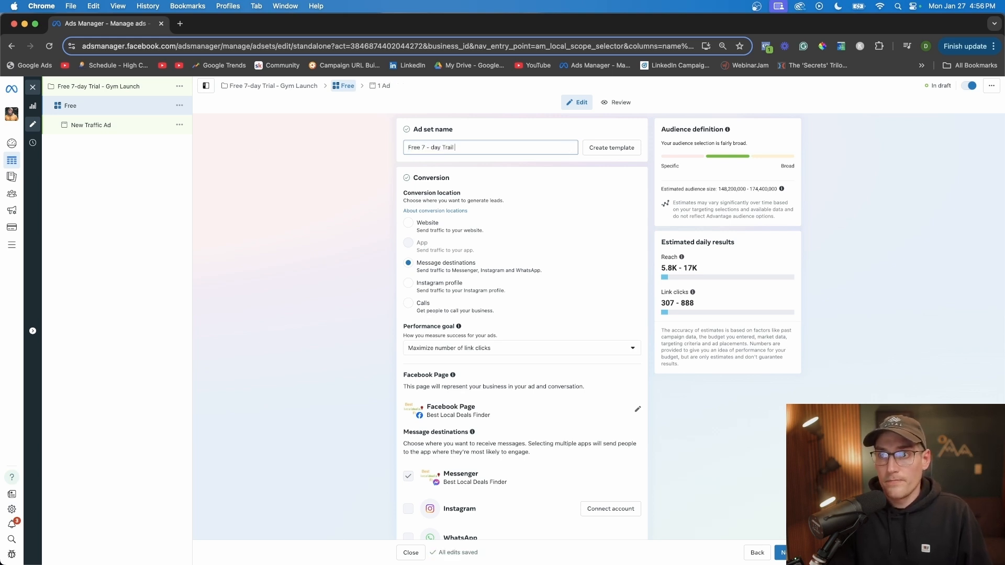
type(" - Gym Launch Ad Set")
left_click(226, 199)
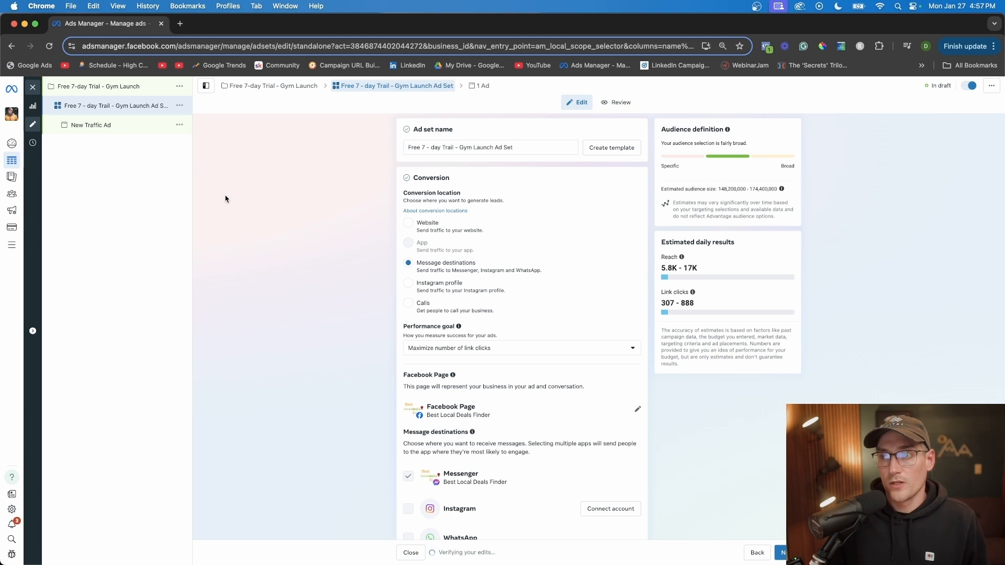
Change the ad set's name to "Free 7 - Day Trail - Gym Launch - Audience A".
left_click(521, 149)
key("BackSpace")
key("BackSpace")
key("BackSpace")
key("BackSpace")
key("BackSpace")
key("BackSpace")
type("- Audience A")
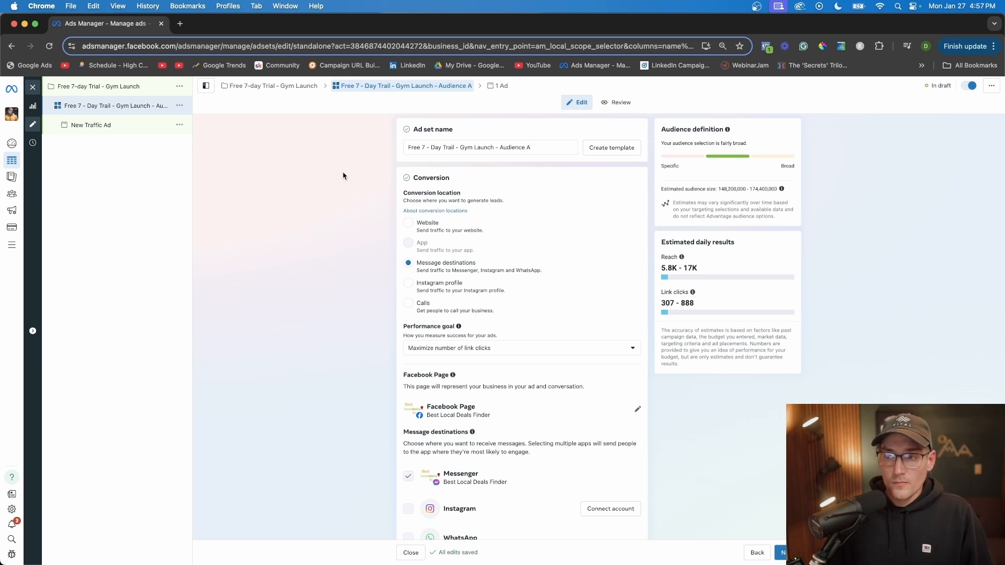
Set the ad set's conversion location to Website.
left_click_drag(408, 200, 507, 206)
left_click(508, 205)
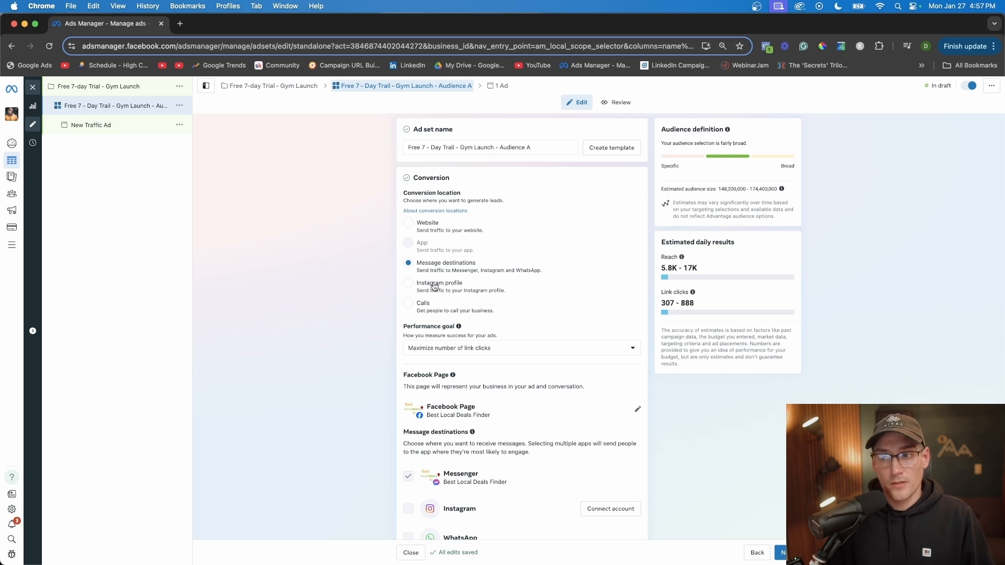
left_click(409, 224)
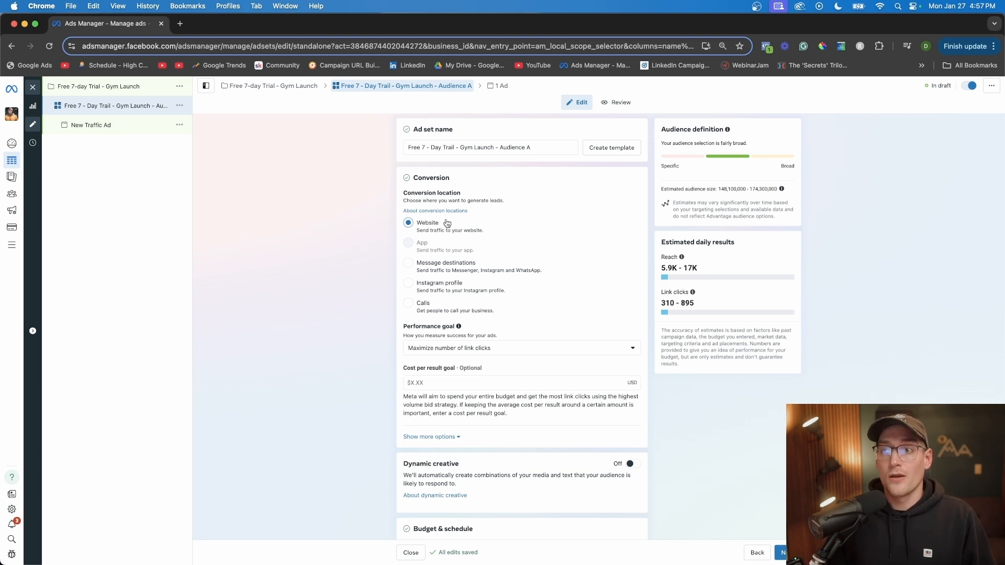
Review the available performance goal options for the website traffic ad set without changing the selected goal.
scroll(419, 275, "down", 2)
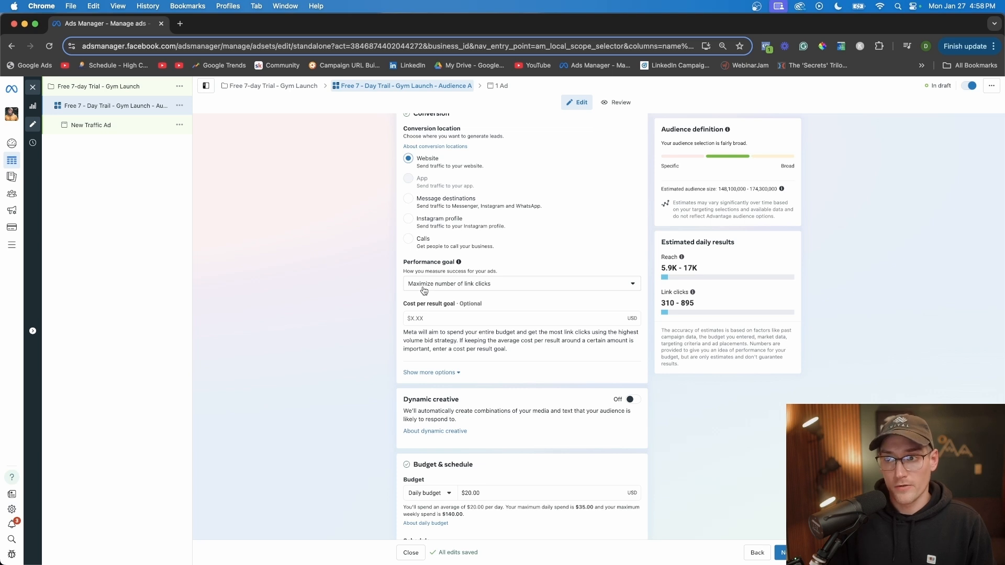
left_click(424, 288)
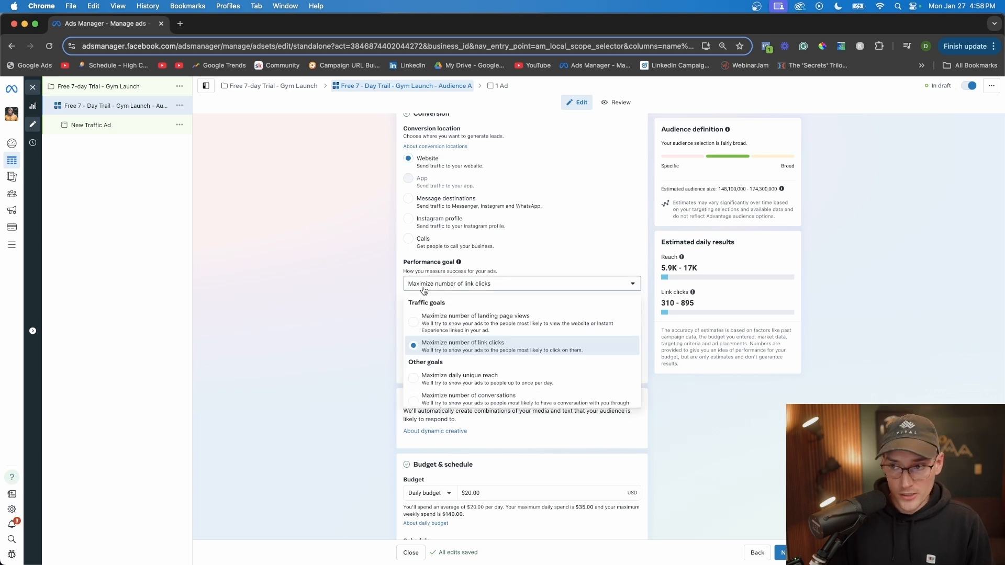
scroll(461, 374, "down", 2)
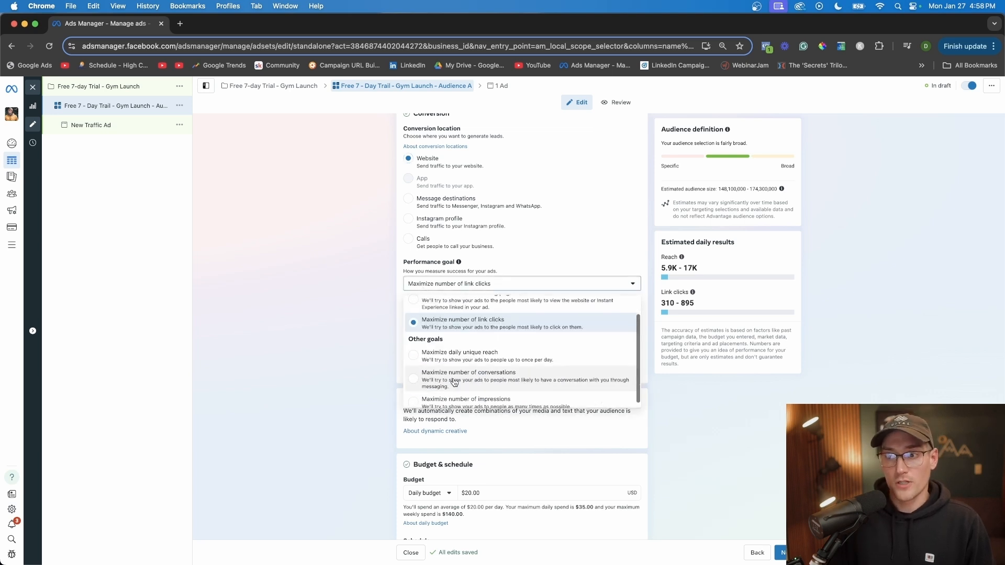
left_click(355, 338)
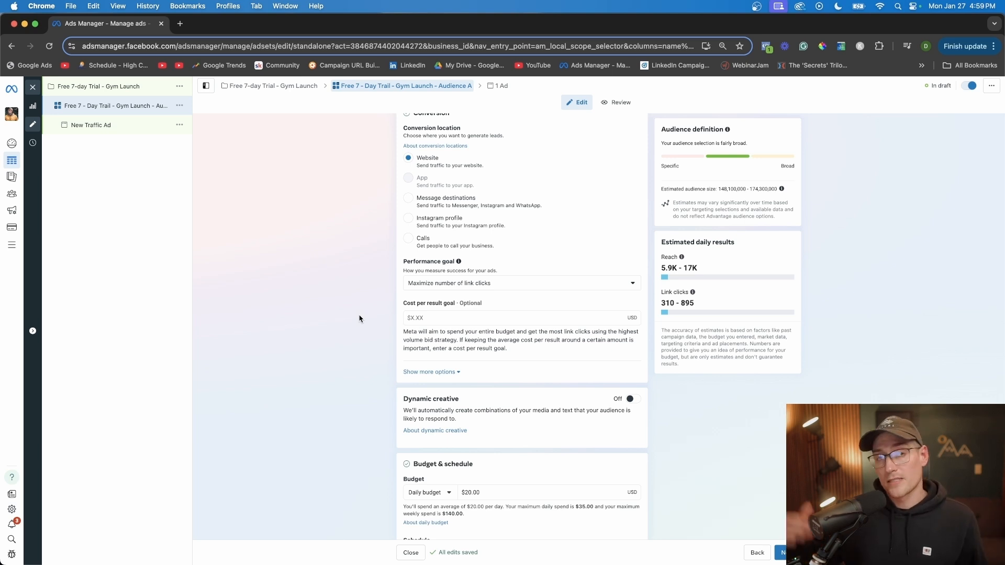
Reset the ad set's start date to today in the schedule, leaving the end date unset.
scroll(361, 309, "down", 3)
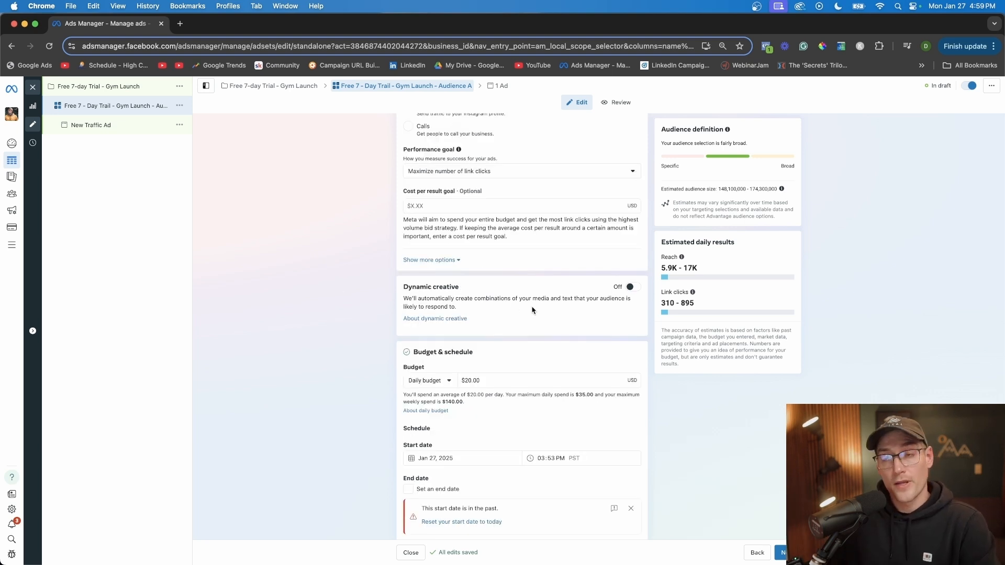
scroll(532, 310, "down", 1)
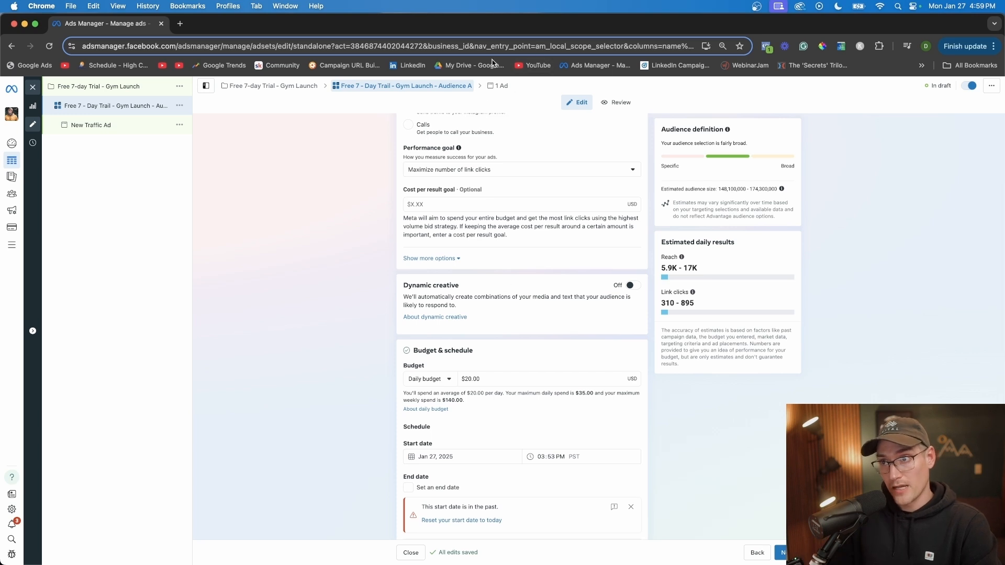
scroll(350, 337, "down", 5)
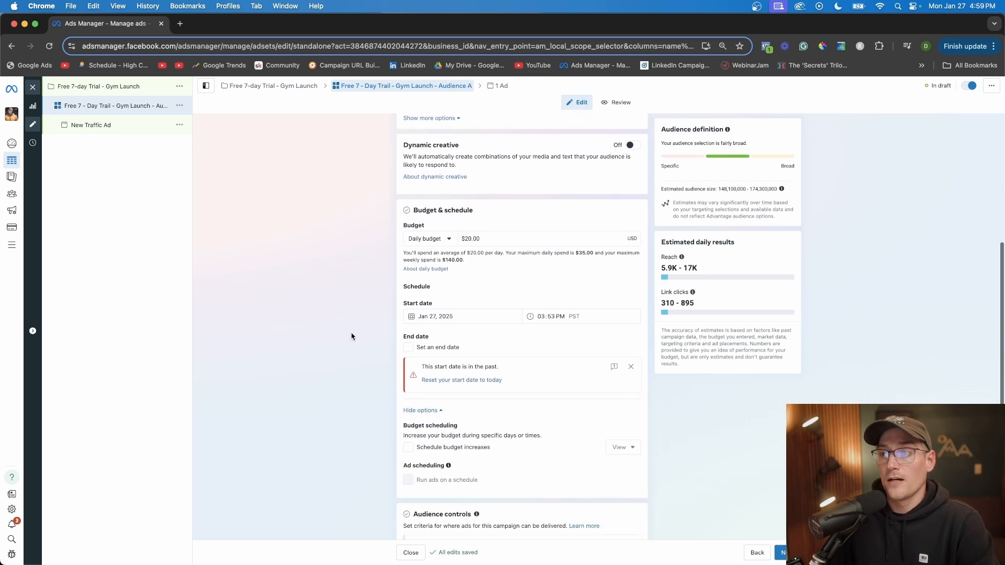
scroll(361, 333, "down", 1)
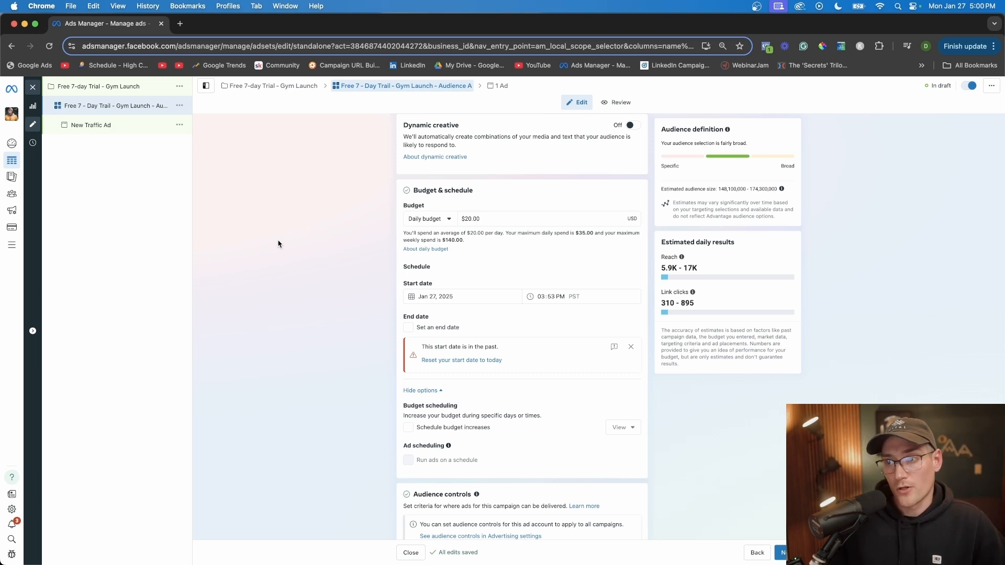
scroll(520, 191, "down", 3)
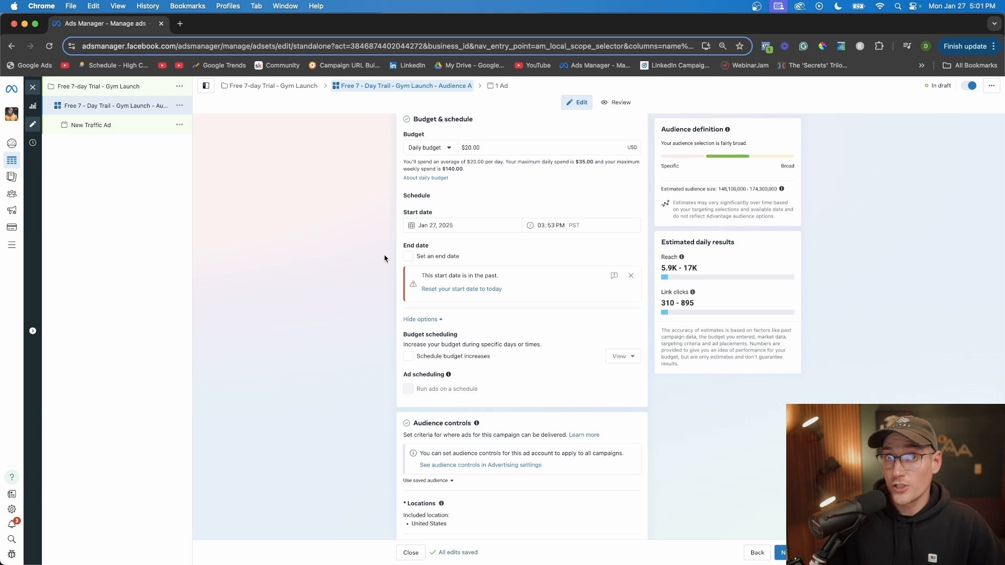
left_click(409, 256)
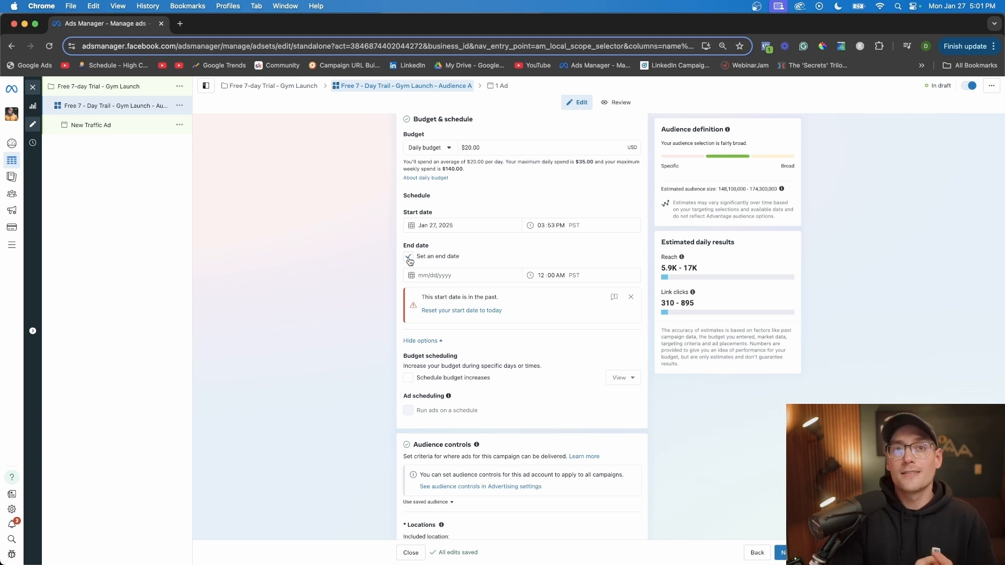
left_click(408, 257)
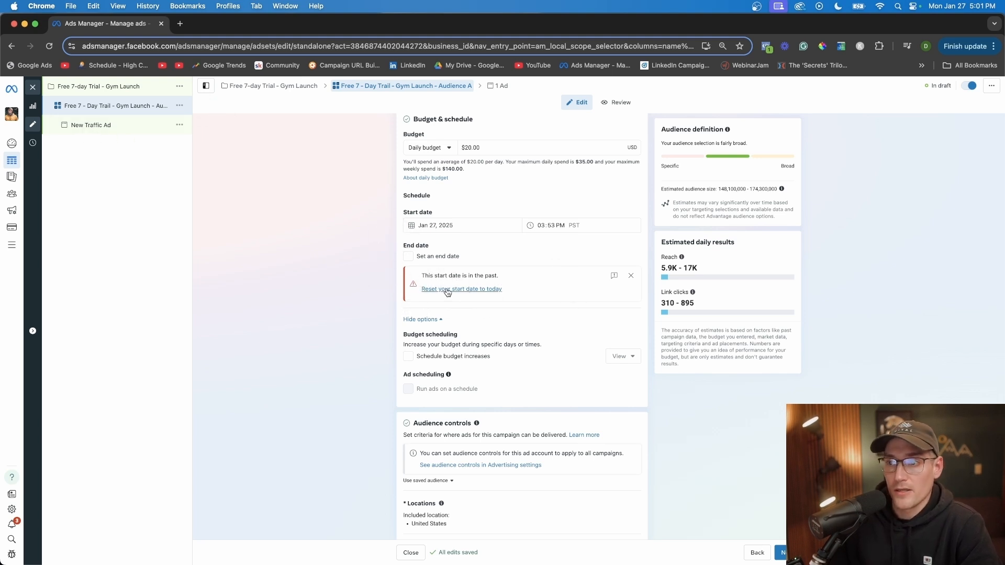
left_click(444, 290)
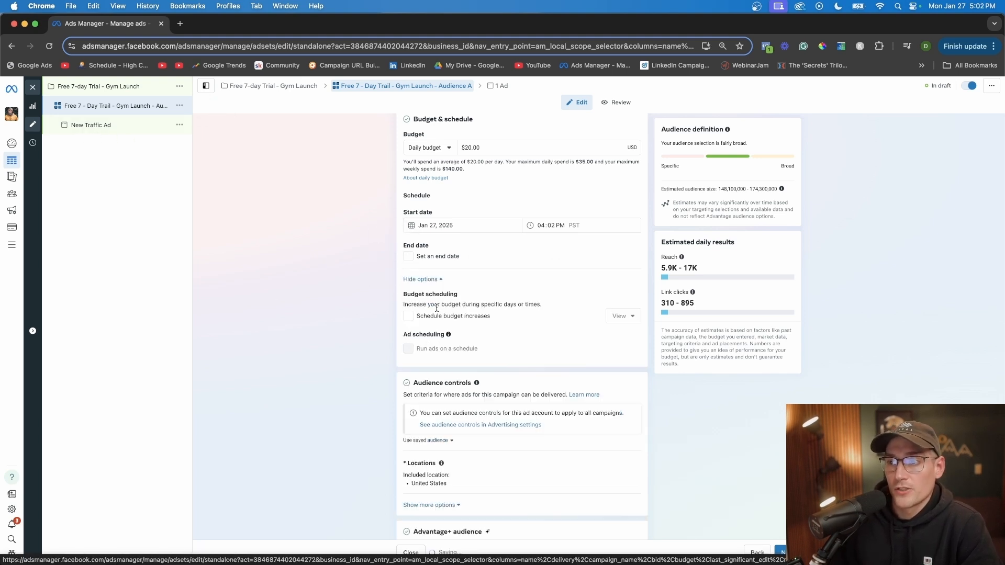
Expand the audience controls and switch the ad set from Advantage+ audience to the original audience options.
scroll(323, 260, "down", 2)
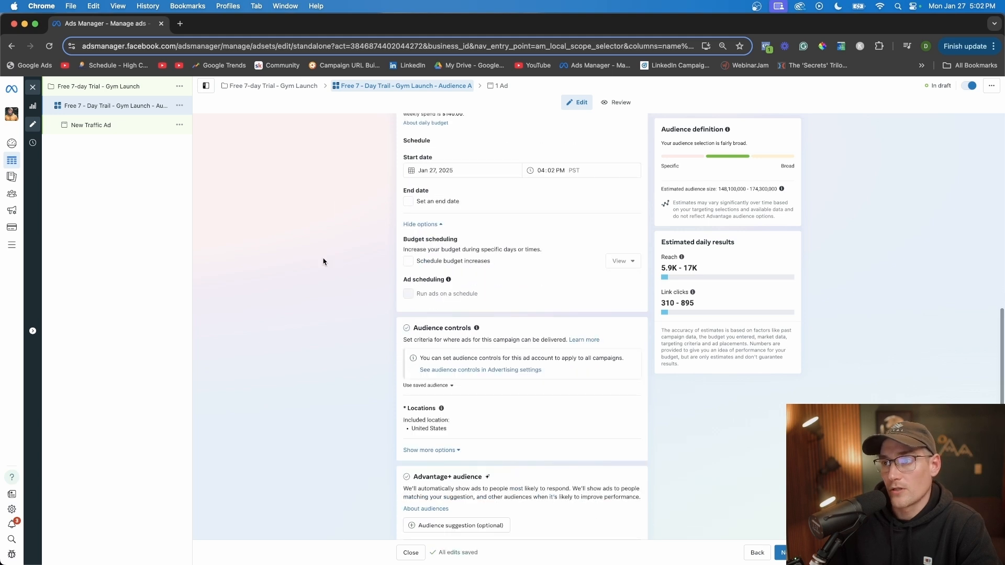
scroll(337, 260, "down", 4)
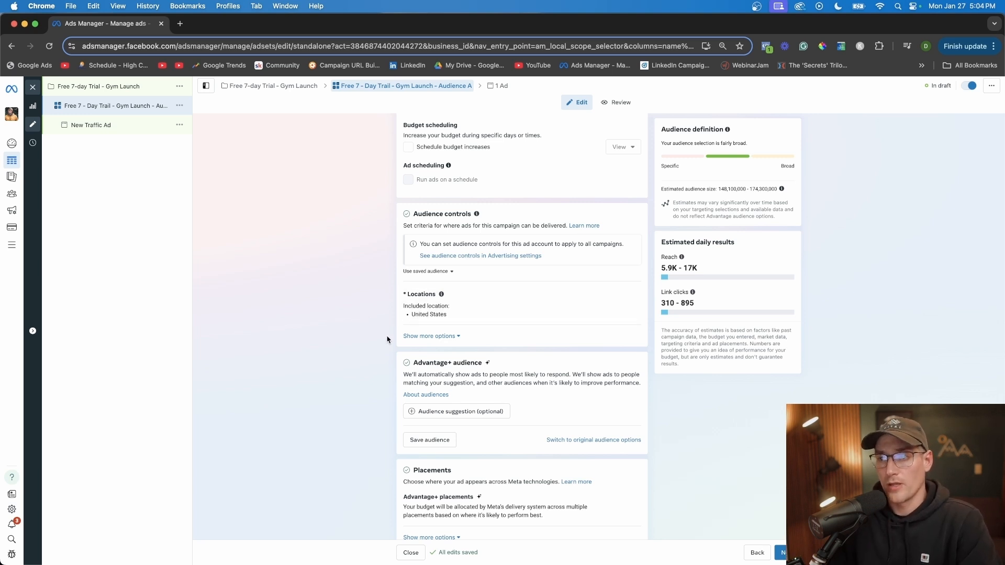
left_click(449, 337)
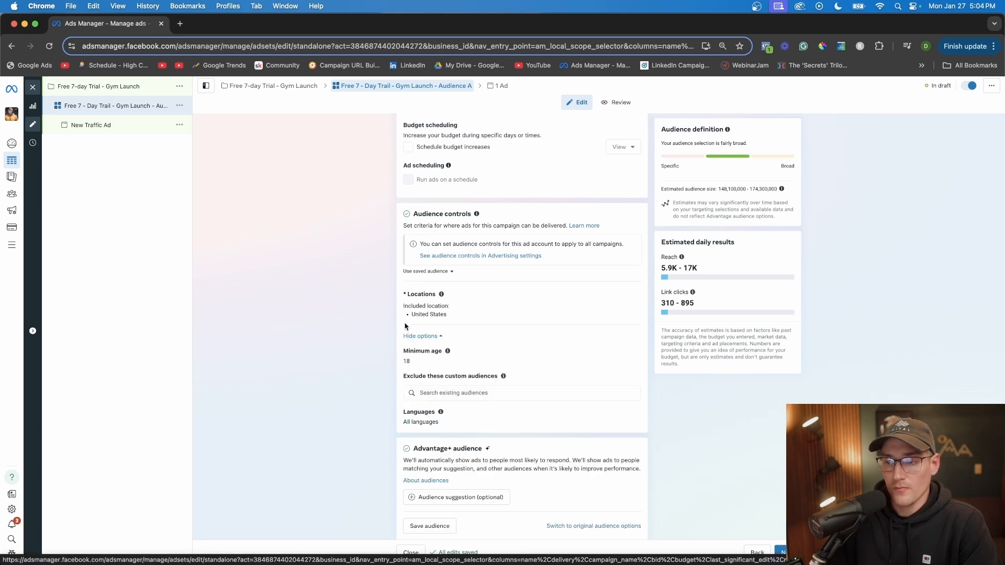
scroll(352, 344, "down", 1)
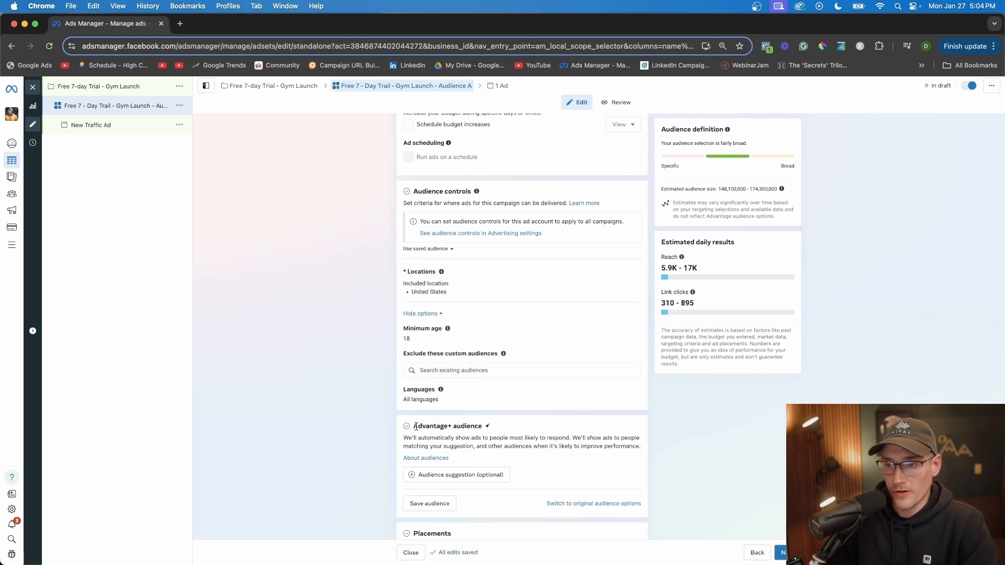
left_click_drag(482, 426, 430, 426)
left_click(516, 502)
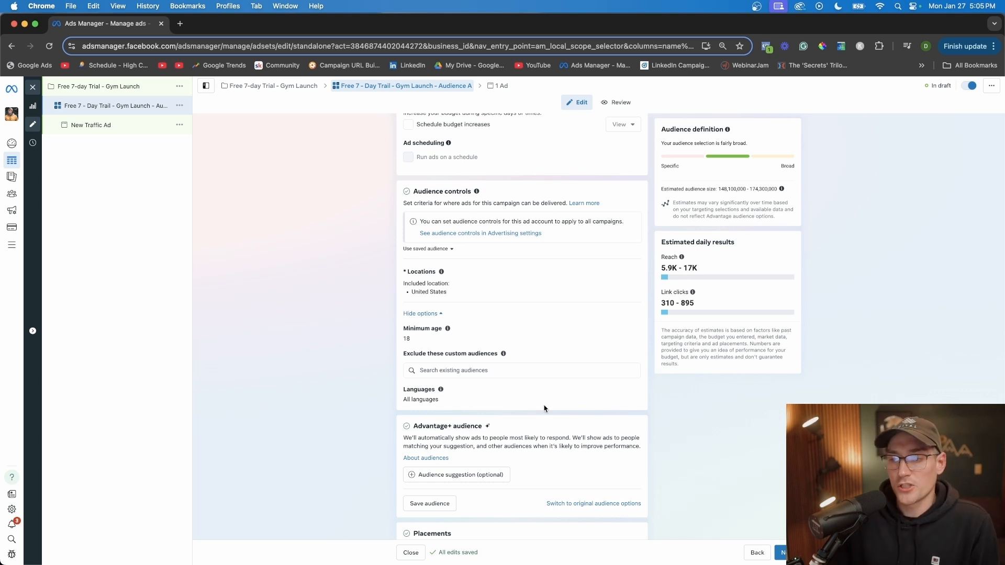
left_click(571, 506)
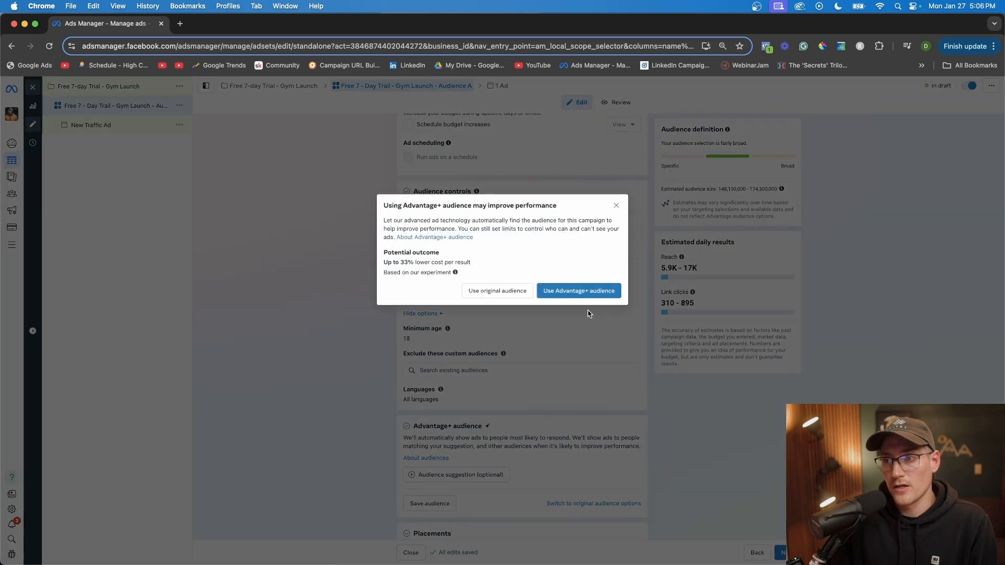
left_click(496, 292)
Examine the original audience settings, from custom audiences and locations to age, gender, detailed targeting and languages.
scroll(390, 320, "down", 6)
scroll(358, 326, "down", 2)
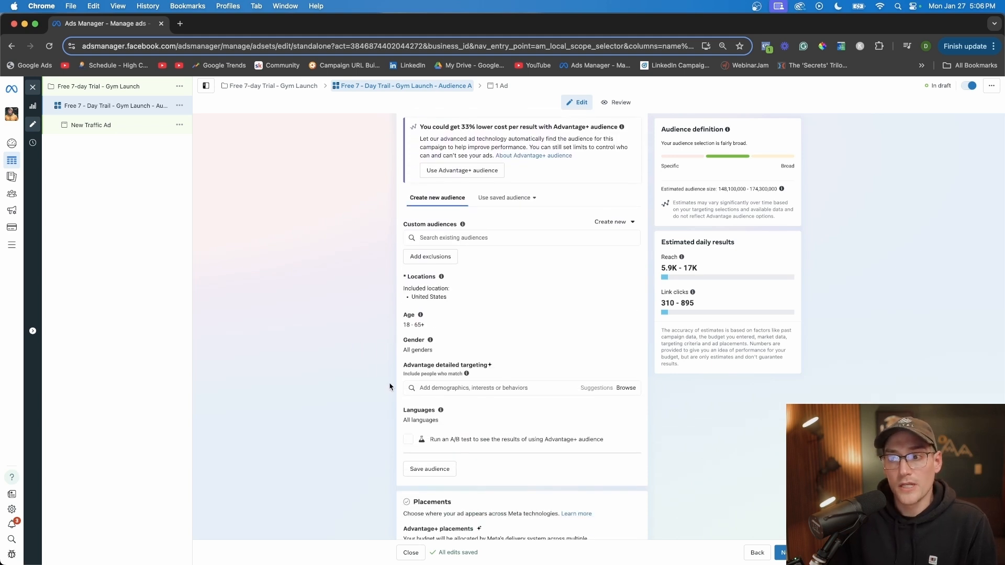
scroll(441, 348, "up", 2)
scroll(323, 328, "up", 3)
scroll(368, 293, "down", 2)
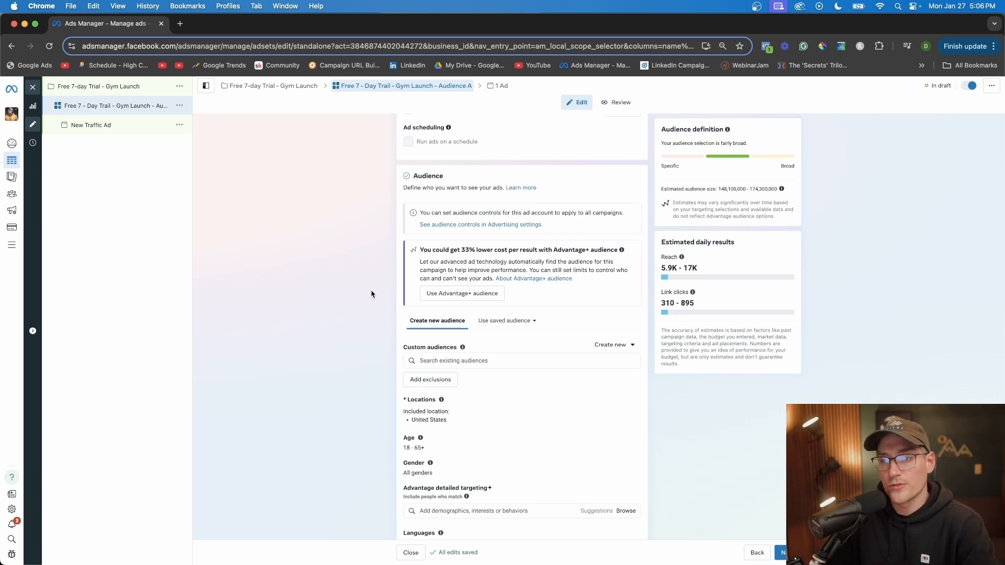
scroll(371, 294, "down", 3)
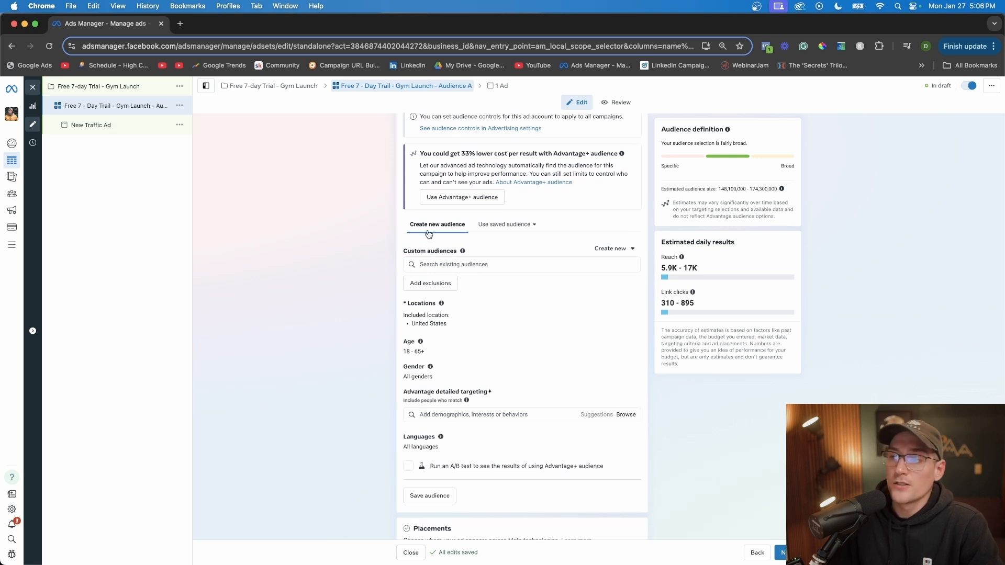
left_click_drag(401, 252, 454, 252)
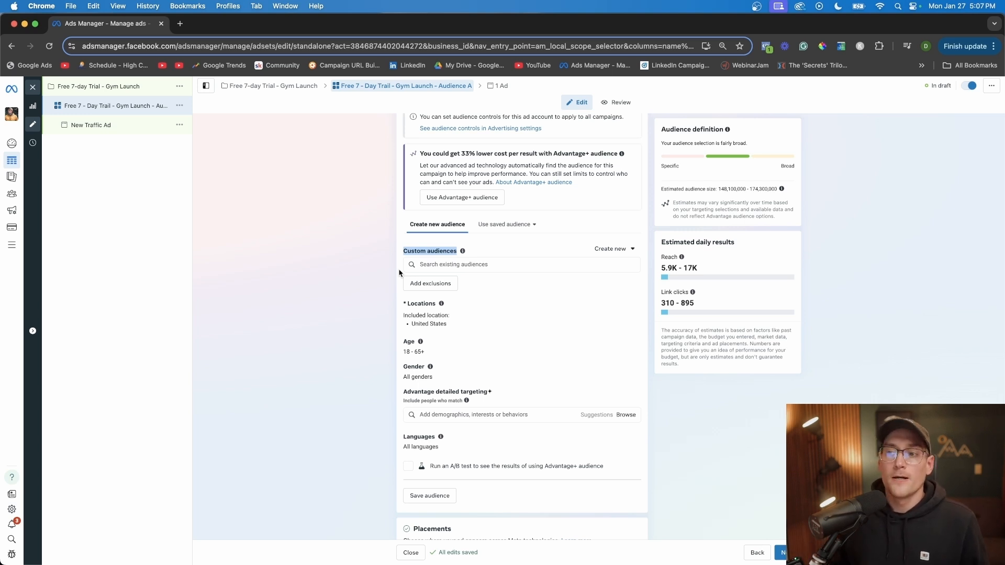
left_click(400, 273)
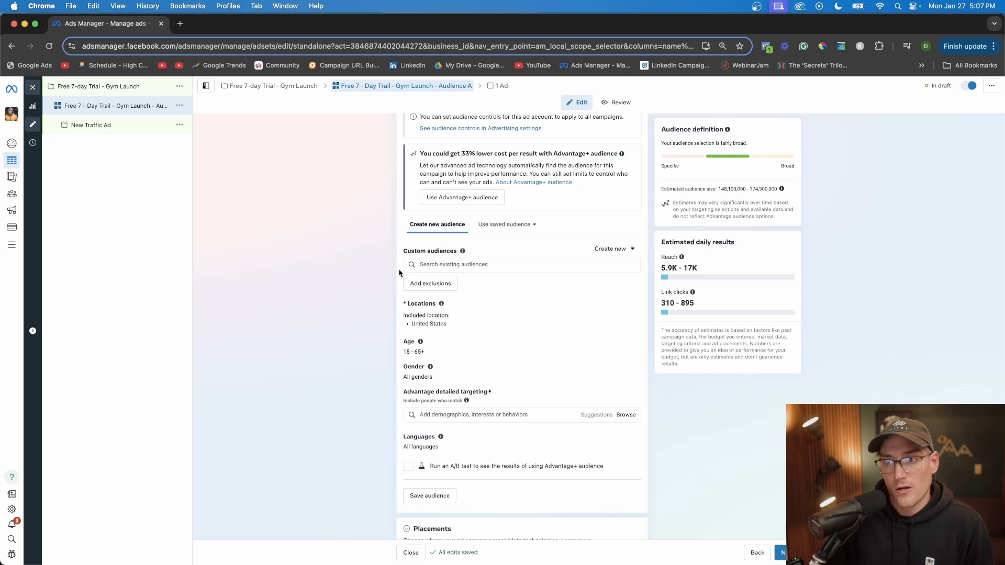
Replace United States with Minneapolis, Minnesota as the audience's included location and inspect the targeted area on the map.
scroll(352, 270, "down", 2)
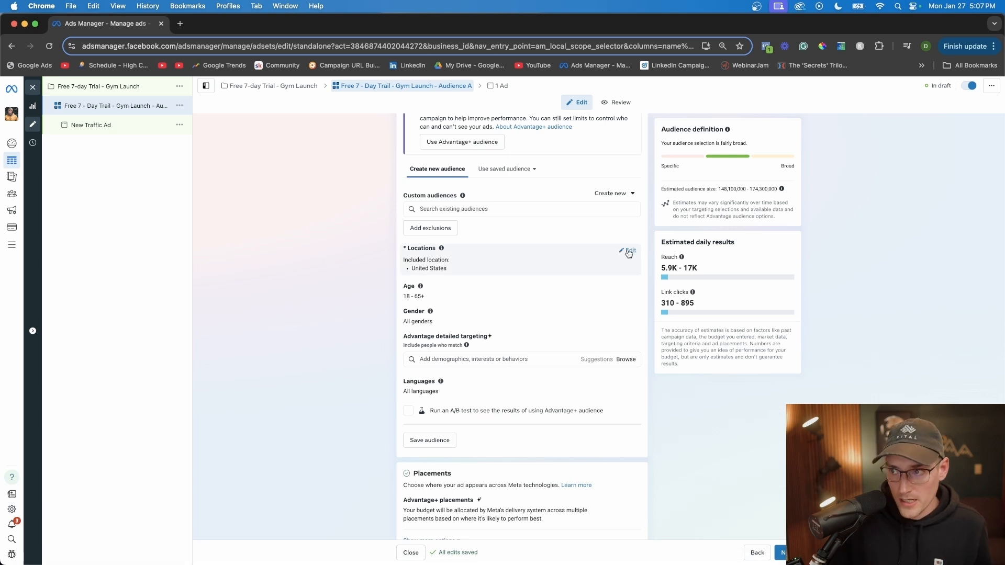
left_click(628, 251)
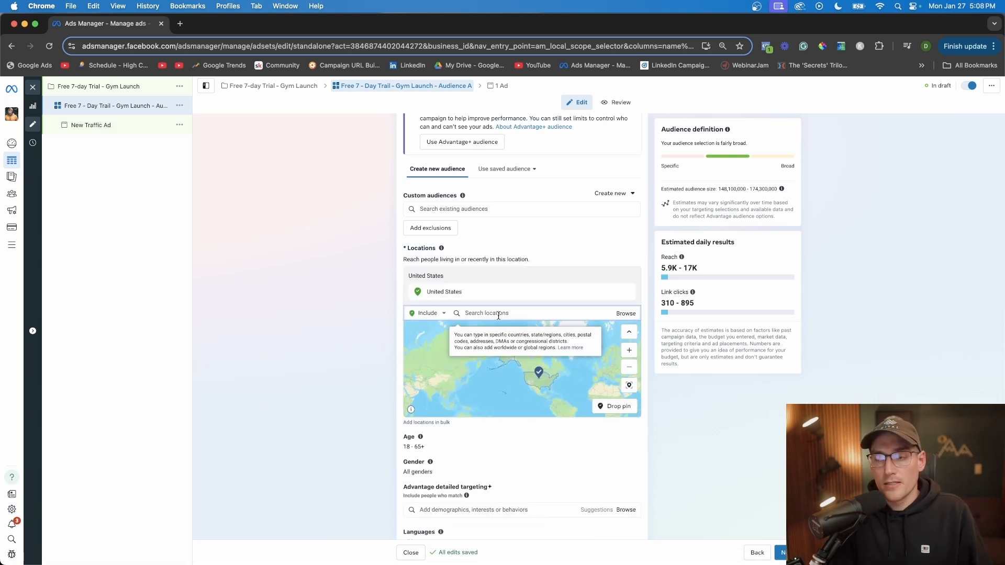
type("minne")
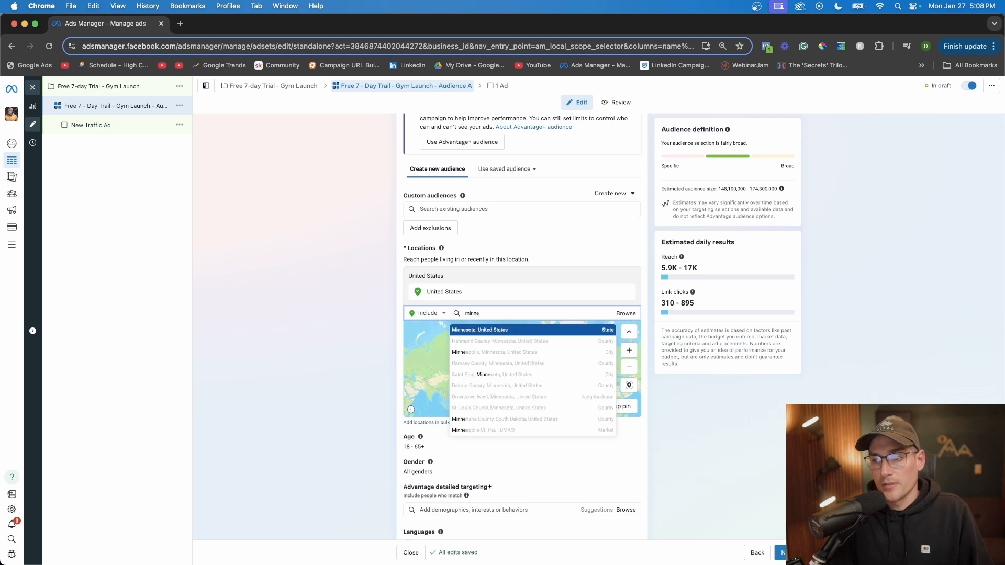
key("Return")
scroll(485, 380, "down", 3)
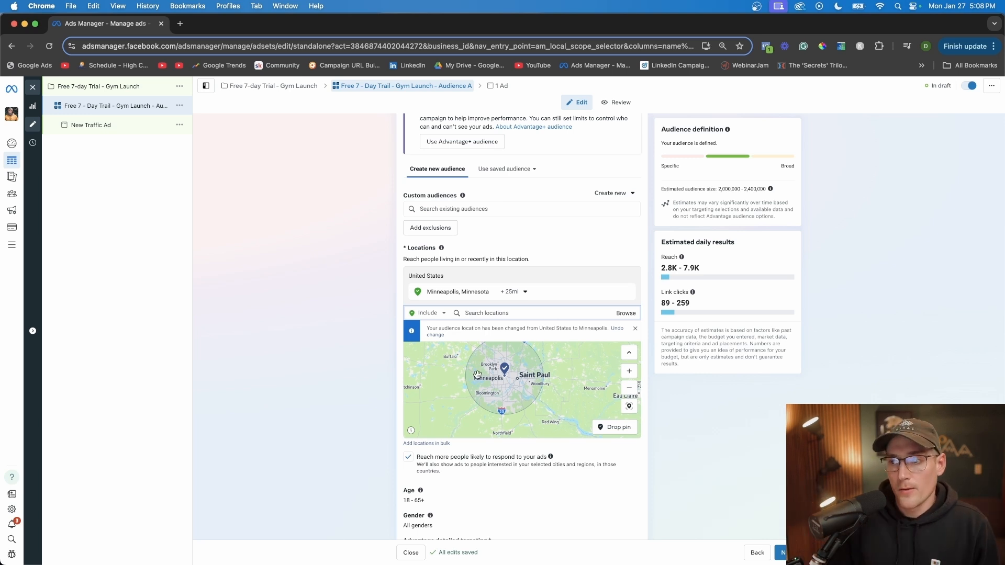
scroll(498, 374, "up", 3)
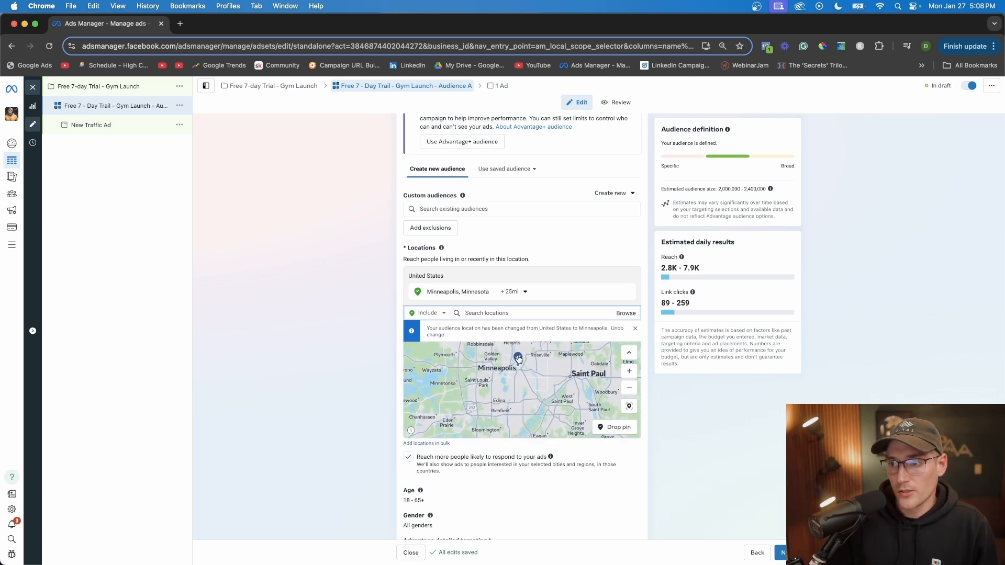
Reduce the targeting radius around Minneapolis, Minnesota to 10 miles.
scroll(526, 378, "down", 3)
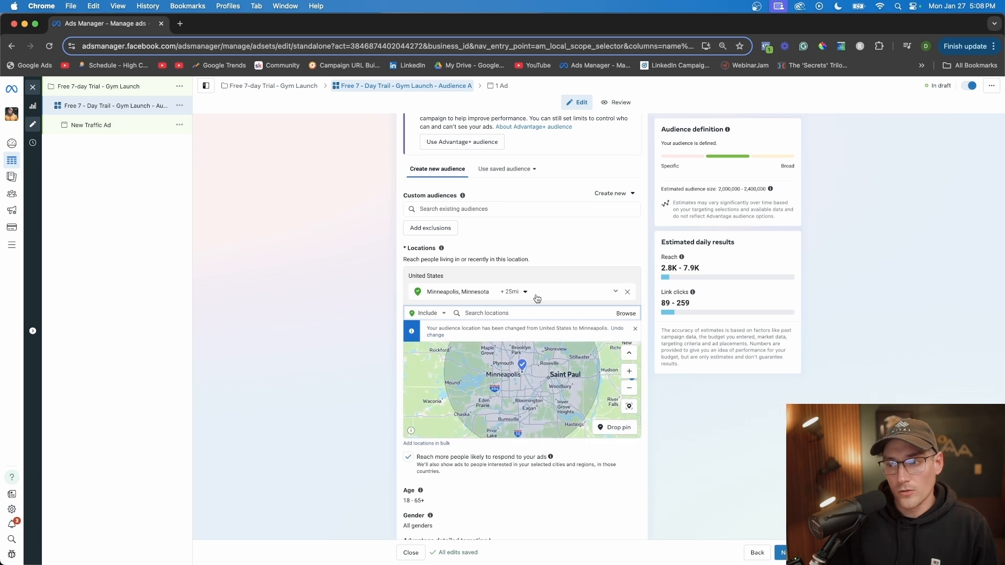
left_click(511, 291)
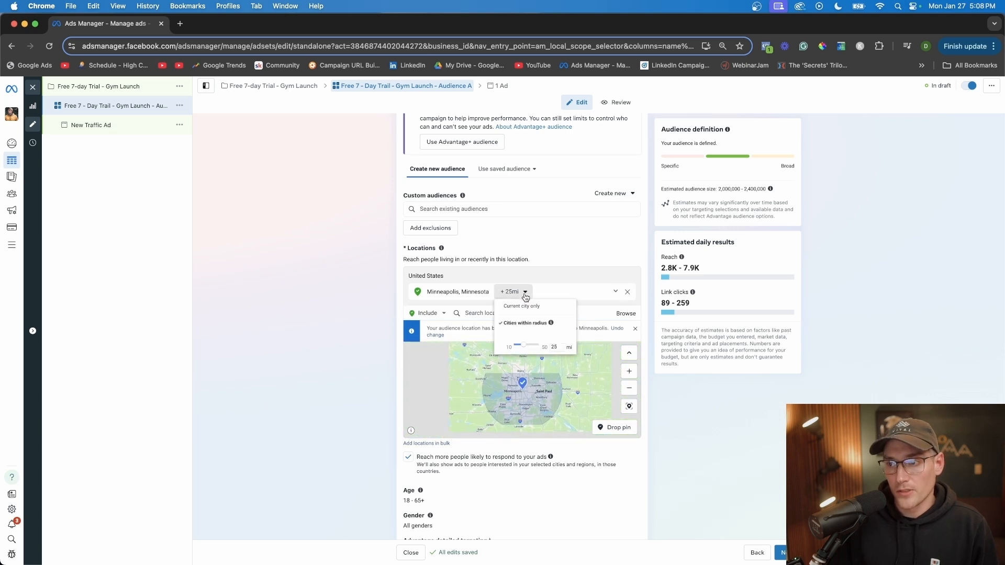
left_click(514, 356)
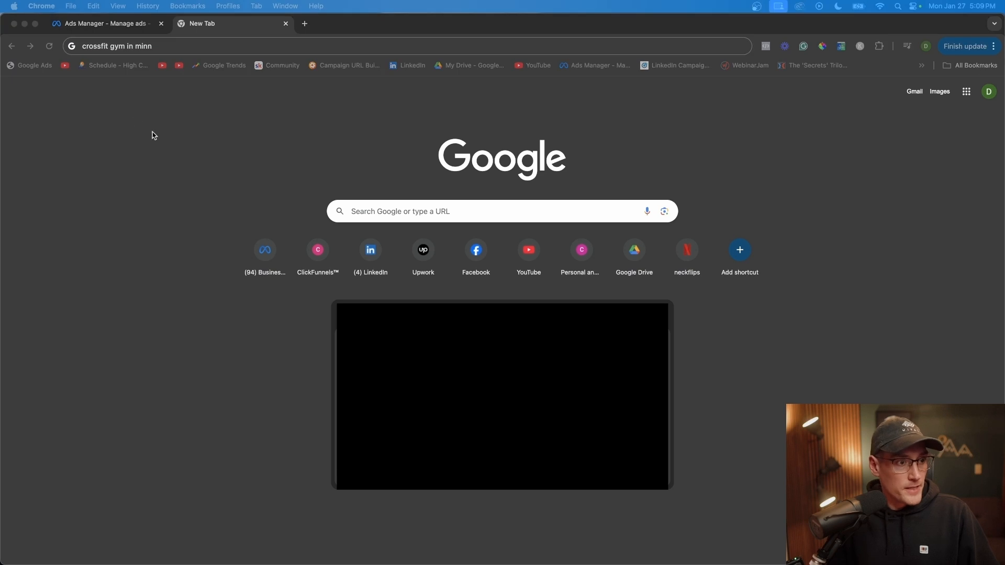
Search Google for CrossFit gyms in Minneapolis and open the directions to CrossFit Minneapolis to get its street address.
left_click(164, 46)
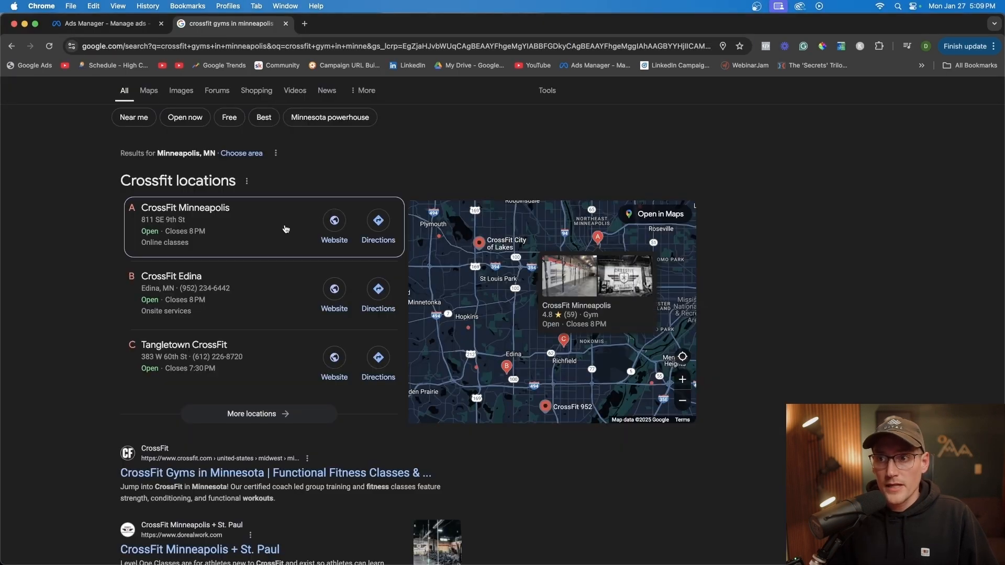
left_click(385, 227)
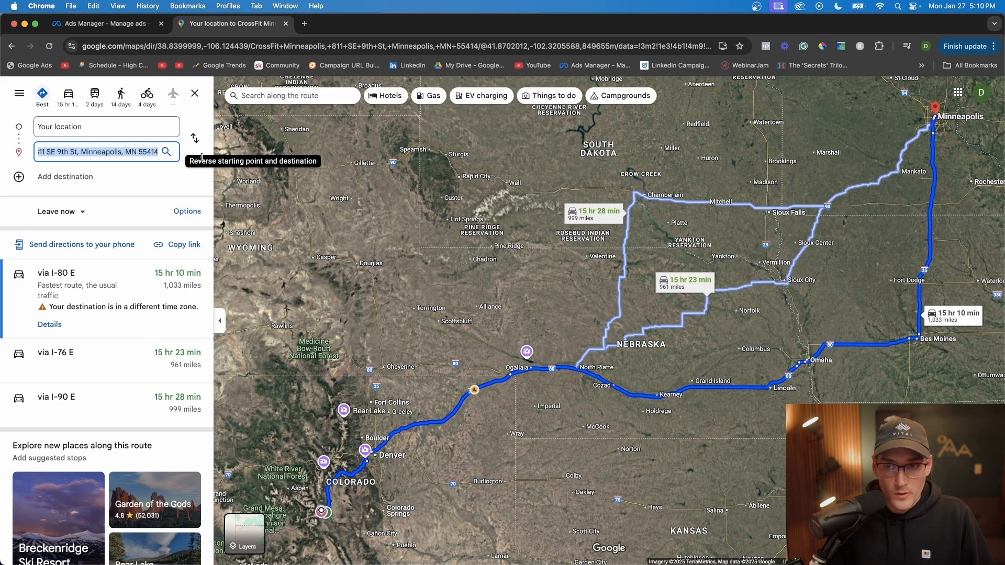
Back in Ads Manager, replace the Minneapolis city location with the gym's street address and inspect the area on the map.
left_click(102, 23)
mouse_move(541, 296)
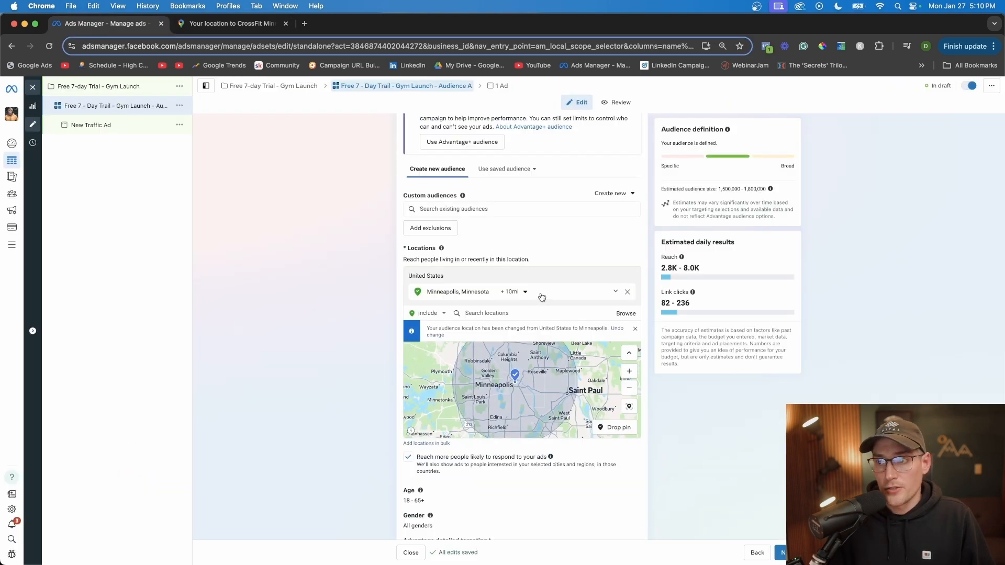
left_click(629, 292)
left_click(483, 296)
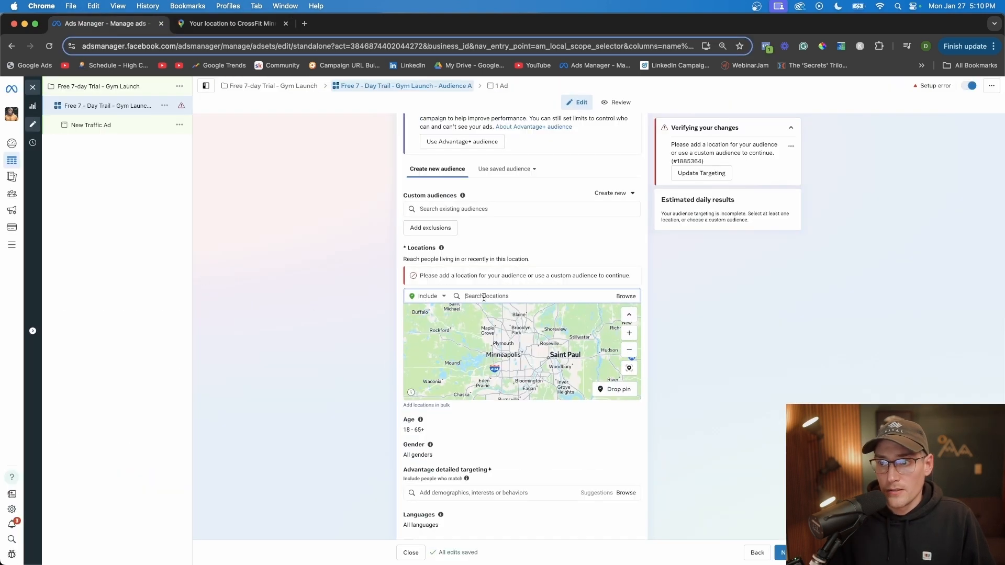
type("811 SE 9th St, Minneapolis, MN 55414")
left_click(518, 313)
scroll(526, 369, "up", 5)
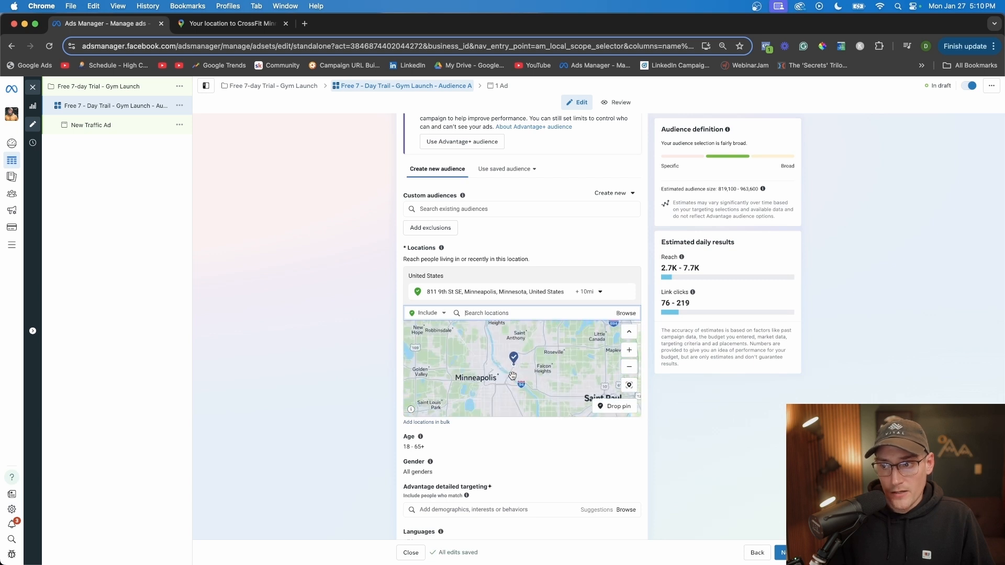
scroll(494, 369, "down", 5)
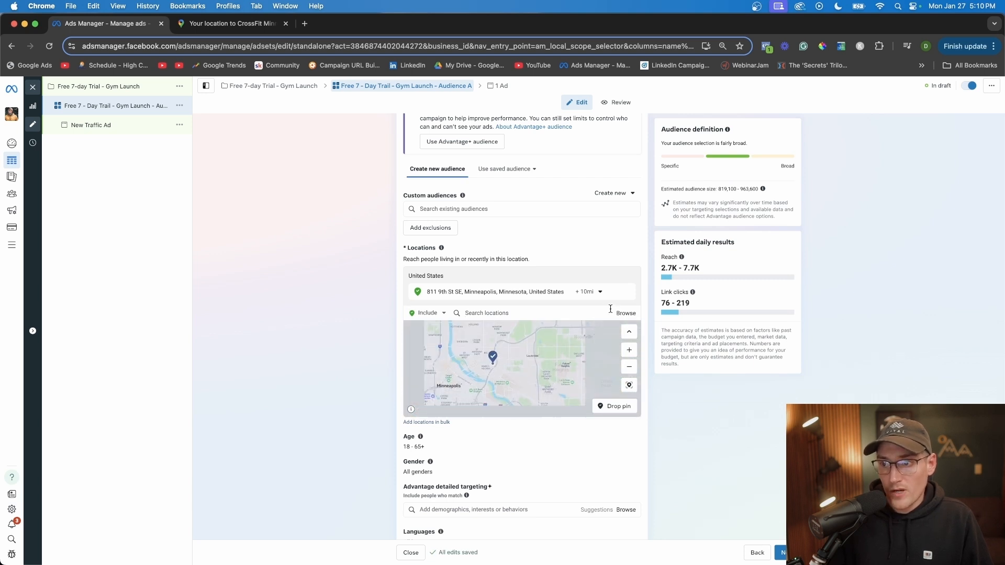
scroll(531, 373, "down", 3)
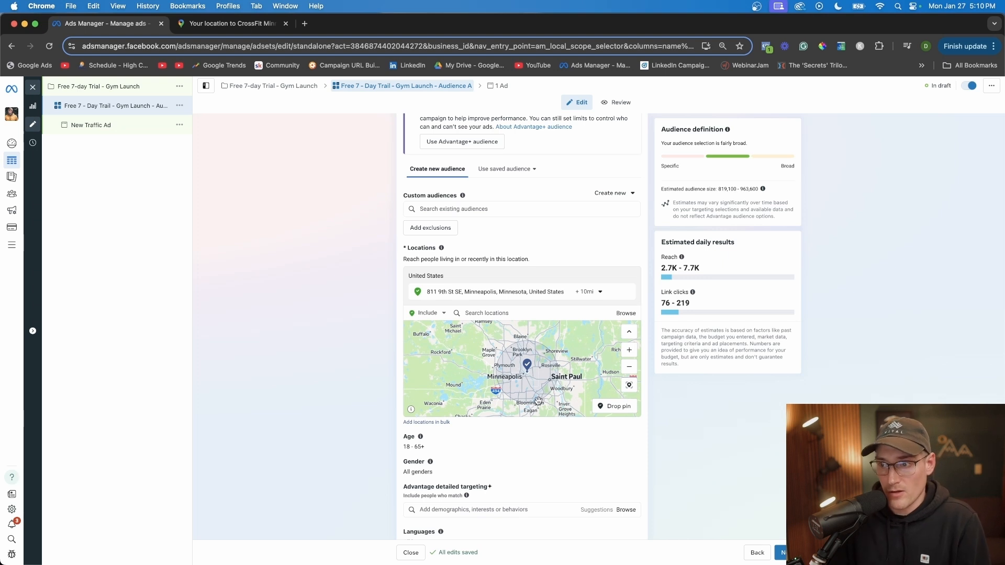
Try radii of 5, 3 and 1 mile around the gym's address, inspect the coverage, and return the radius to 3 miles.
left_click(588, 292)
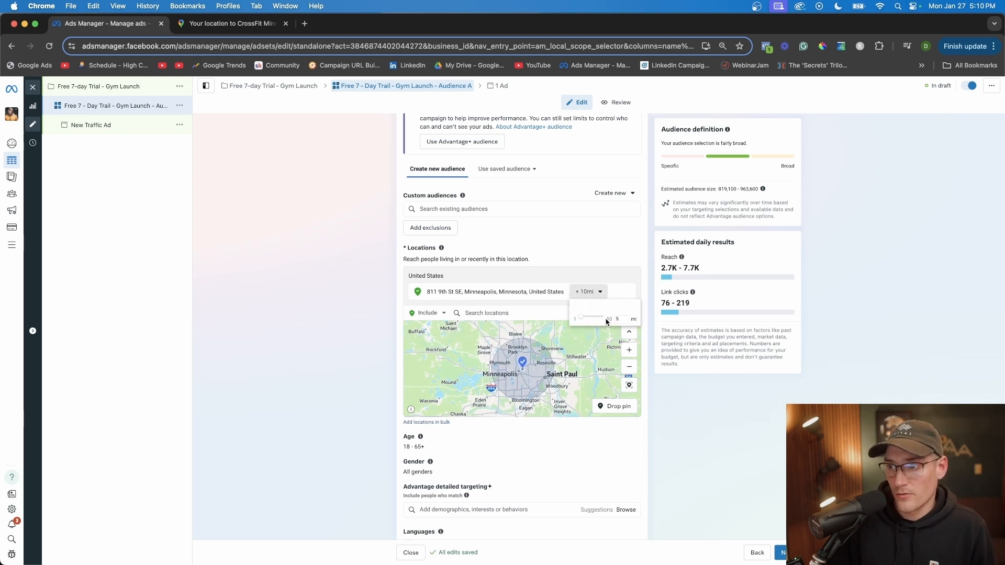
left_click(646, 325)
scroll(553, 372, "down", 2)
left_click(586, 292)
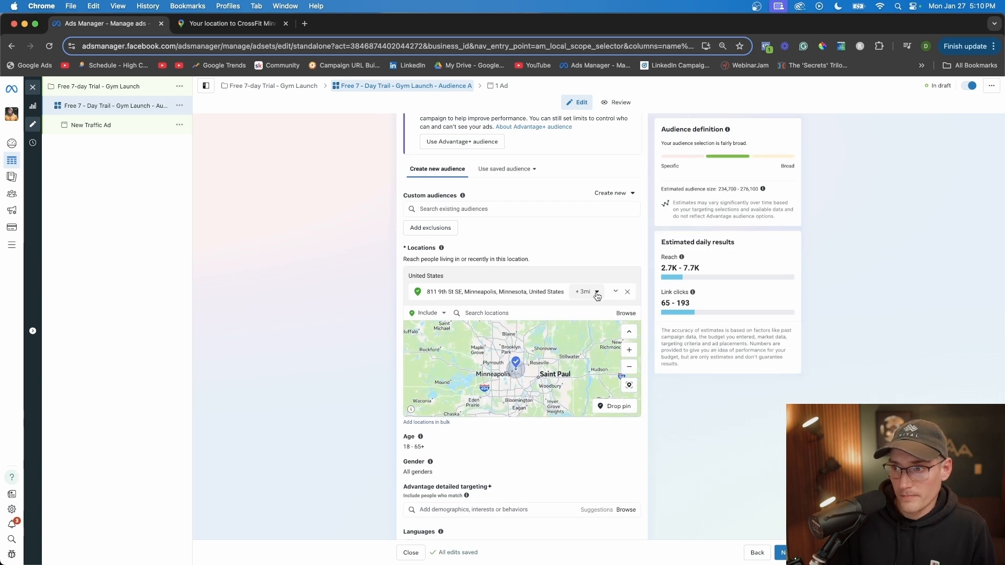
left_click(543, 322)
scroll(537, 367, "up", 2)
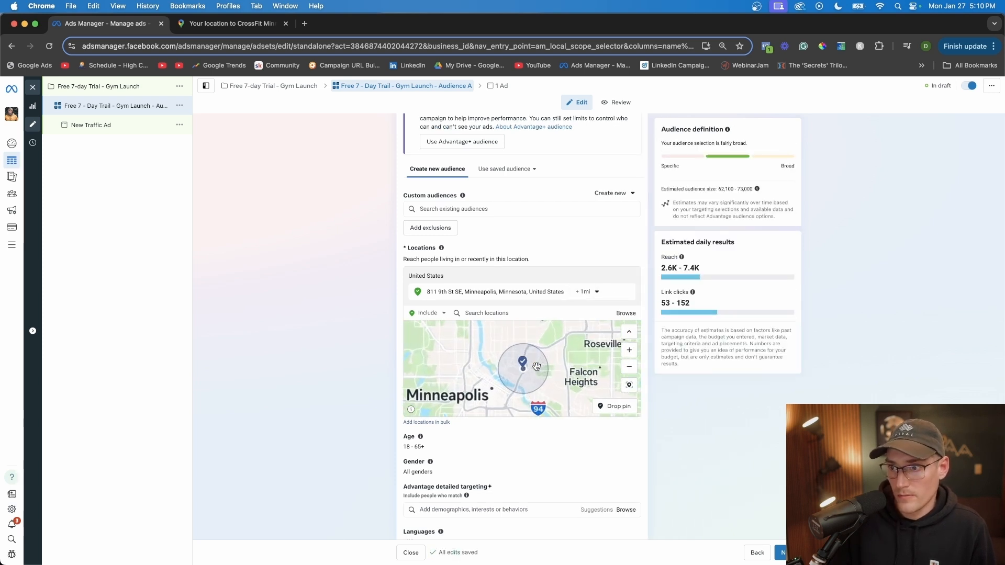
scroll(537, 366, "up", 1)
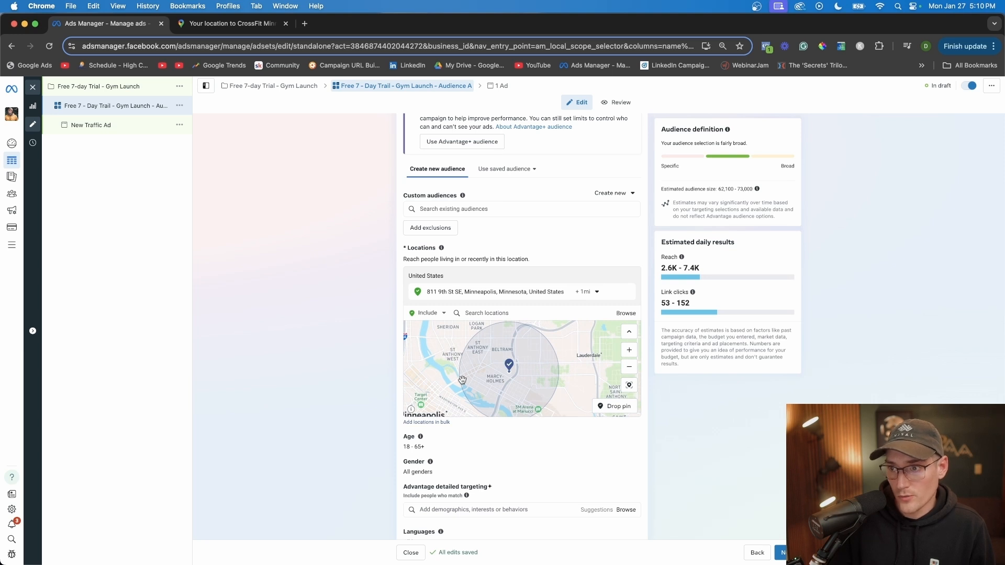
left_click(587, 292)
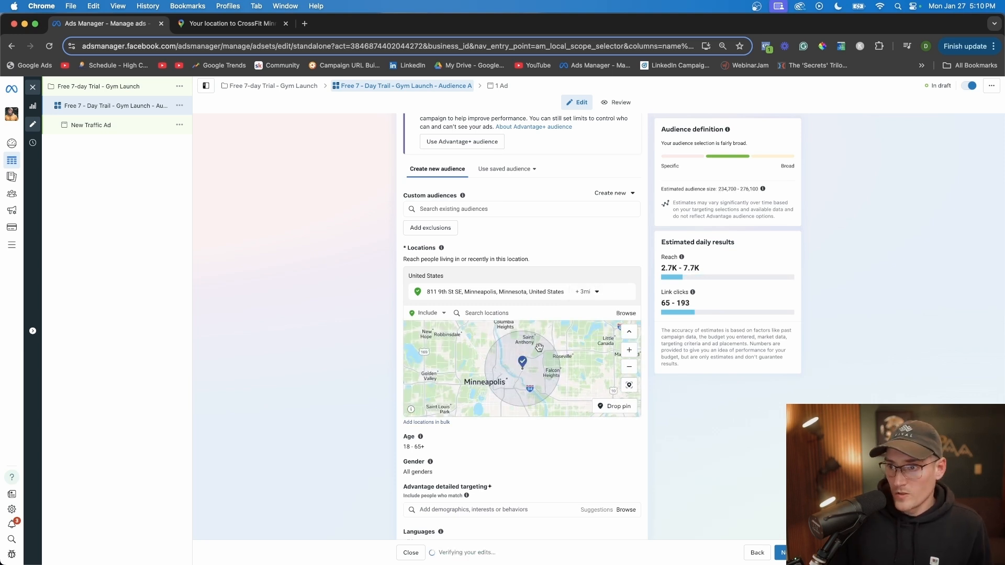
Set the audience's age range to 25–45 and check the estimated audience size.
scroll(384, 374, "down", 3)
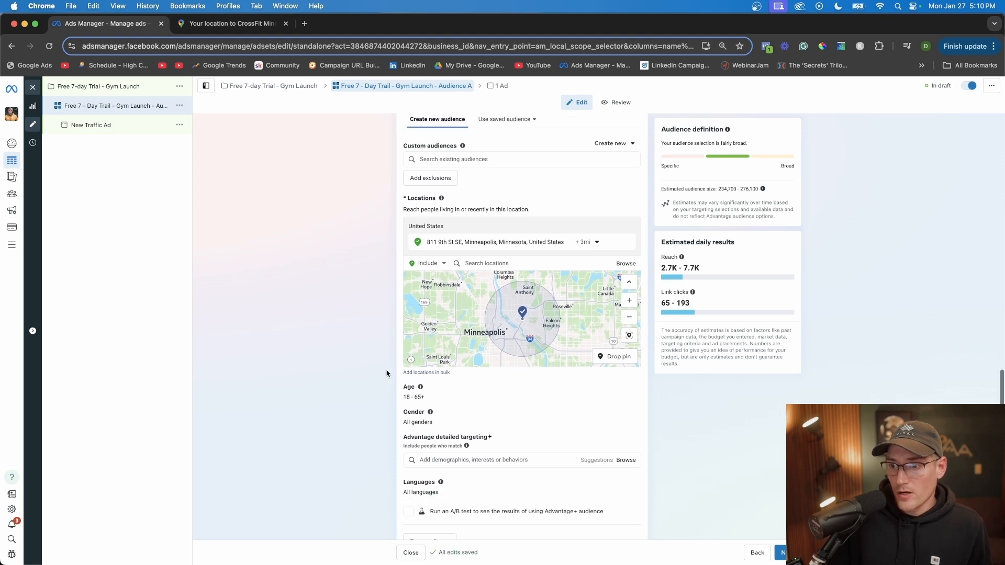
scroll(519, 323, "down", 2)
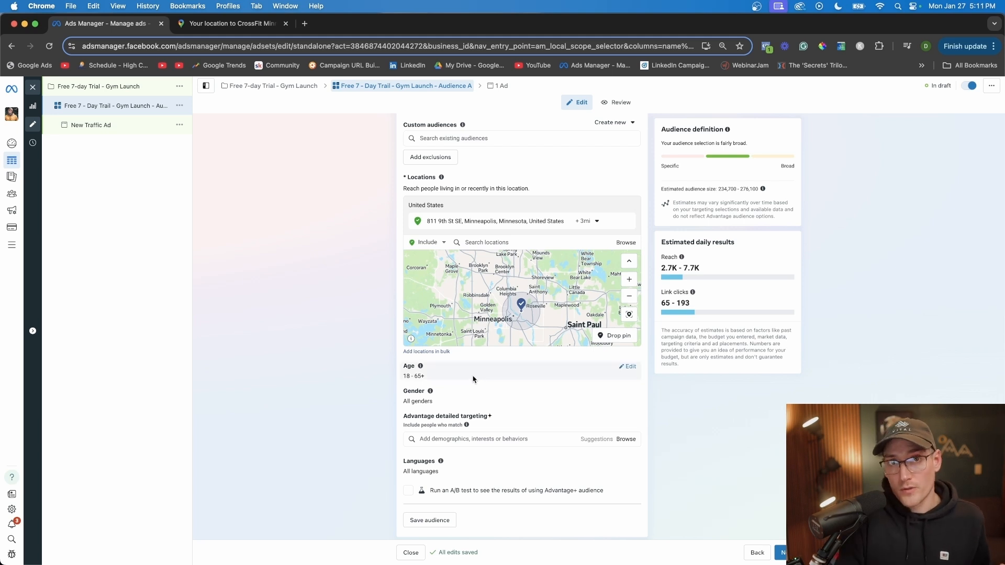
scroll(476, 377, "down", 1)
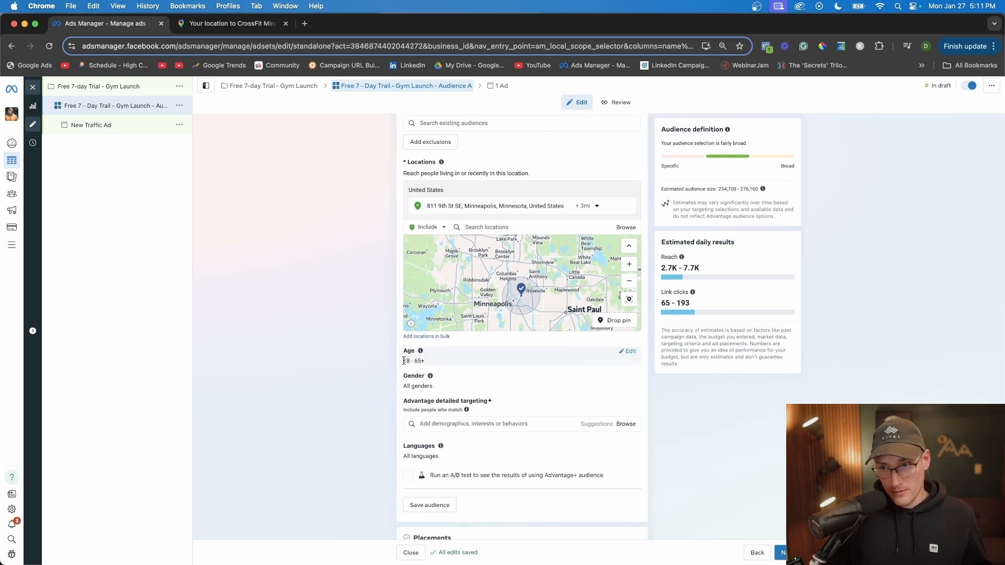
left_click(627, 352)
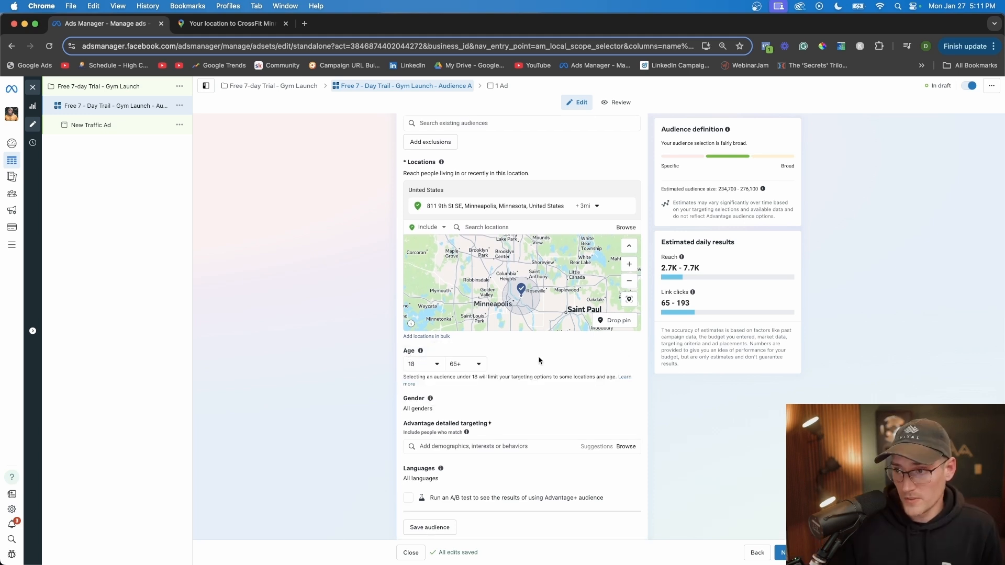
left_click(431, 365)
scroll(445, 464, "down", 3)
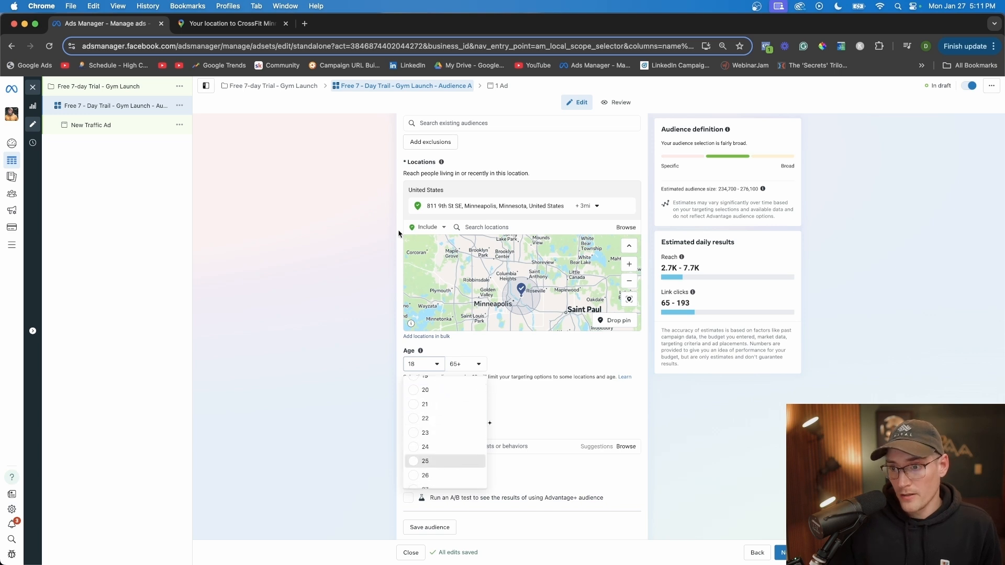
left_click(426, 462)
left_click(475, 448)
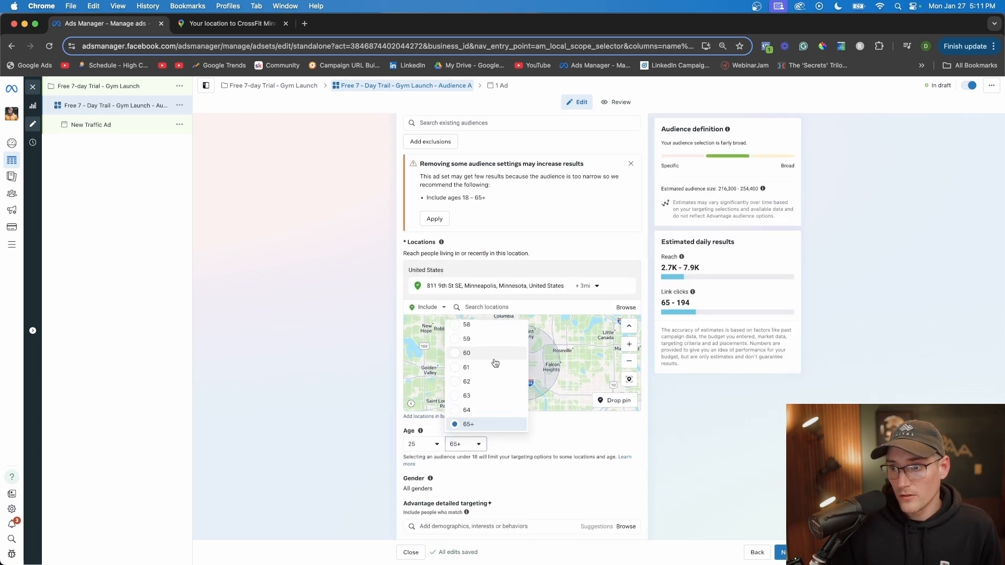
scroll(496, 365, "up", 4)
left_click(495, 353)
scroll(366, 436, "down", 2)
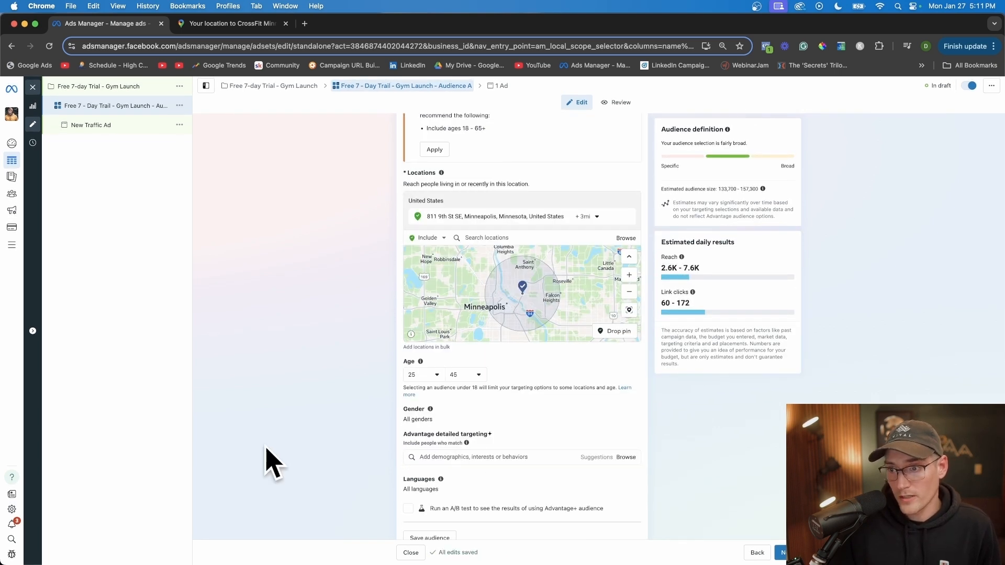
left_click_drag(720, 190, 768, 195)
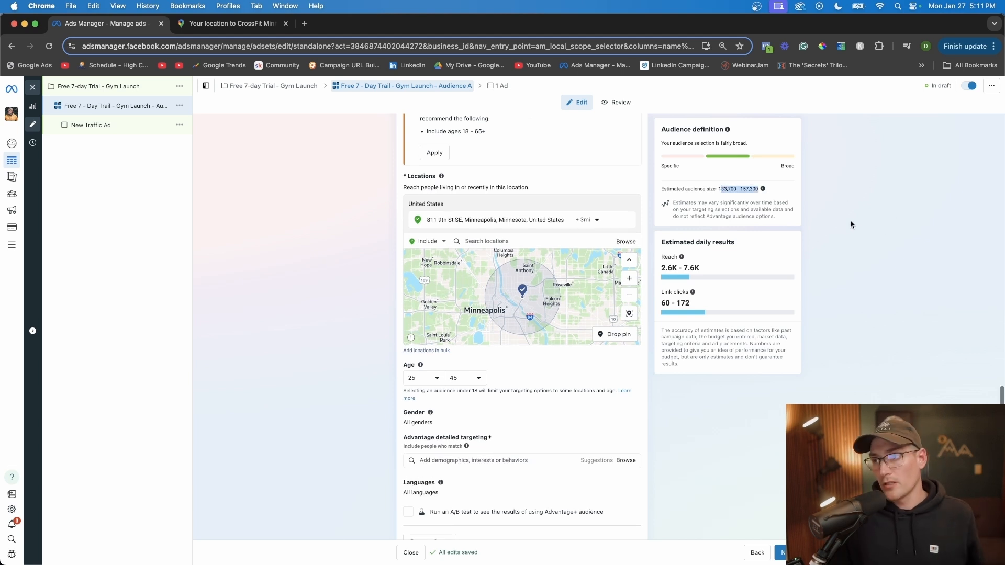
left_click(852, 225)
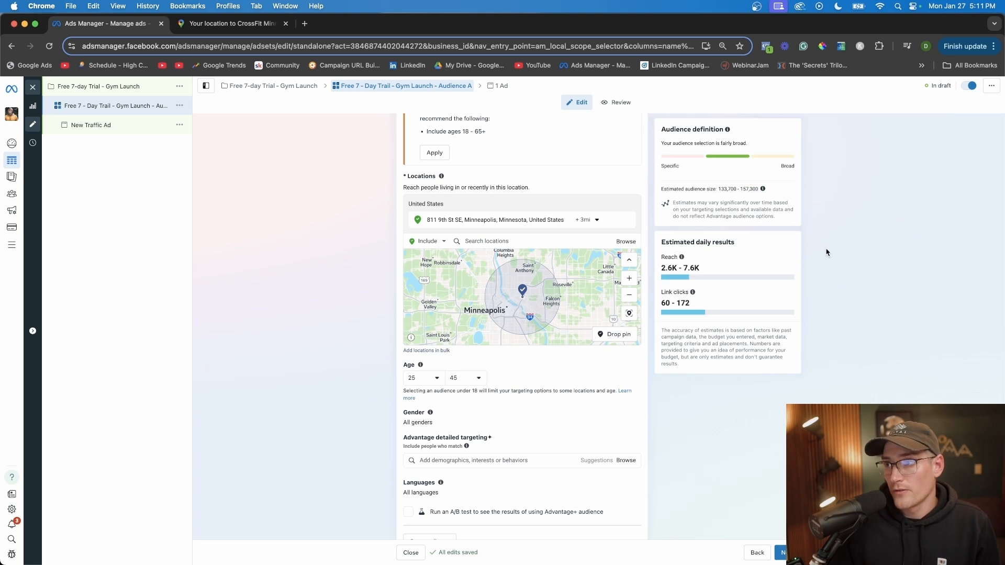
Add CrossFit under Demographics > Work > Employers to the detailed targeting.
scroll(372, 381, "down", 2)
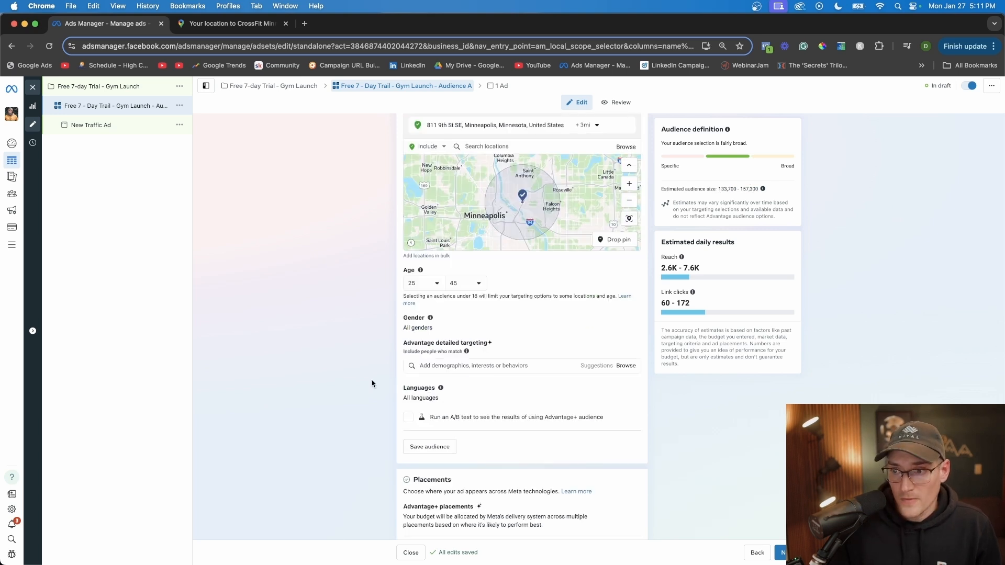
left_click(493, 368)
type("d")
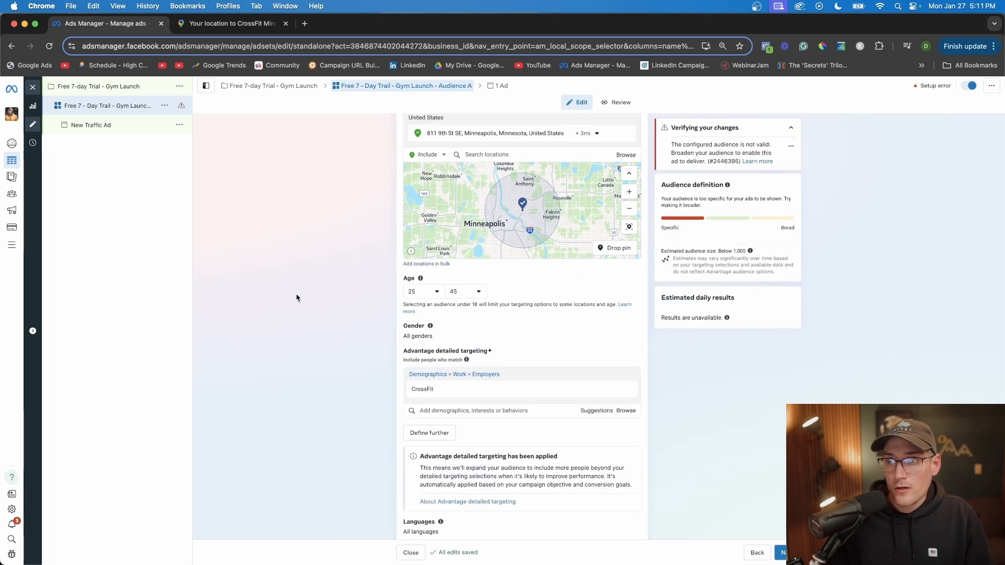
Widen the radius around the gym's address to 8 miles and check the estimated audience size.
scroll(296, 298, "up", 2)
left_click(586, 181)
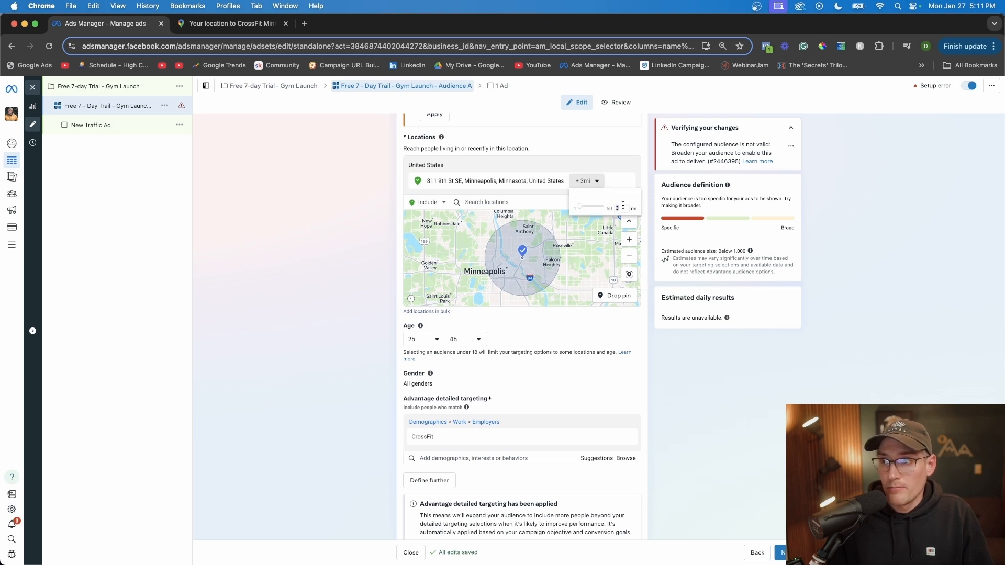
type("8")
left_click(568, 367)
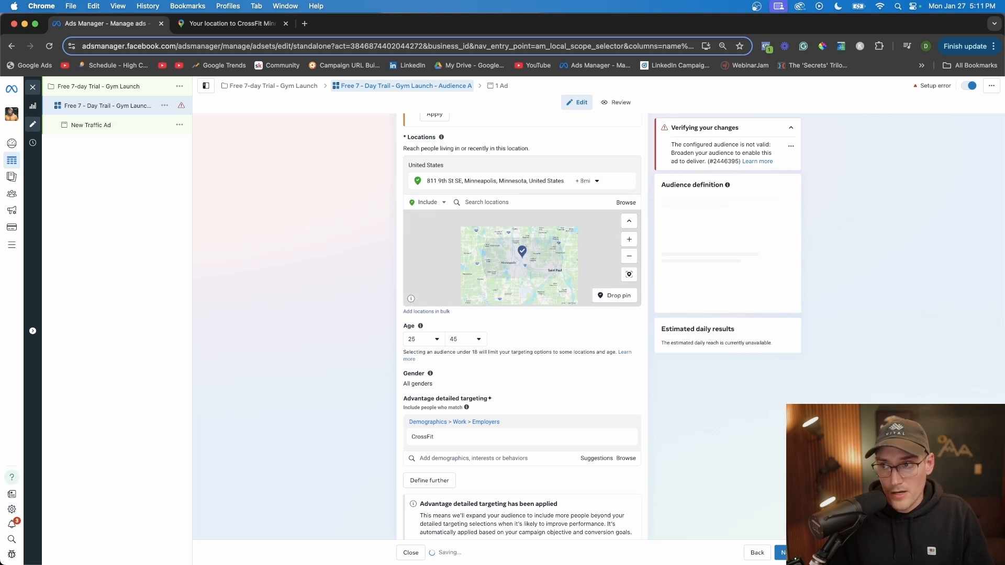
mouse_move(494, 445)
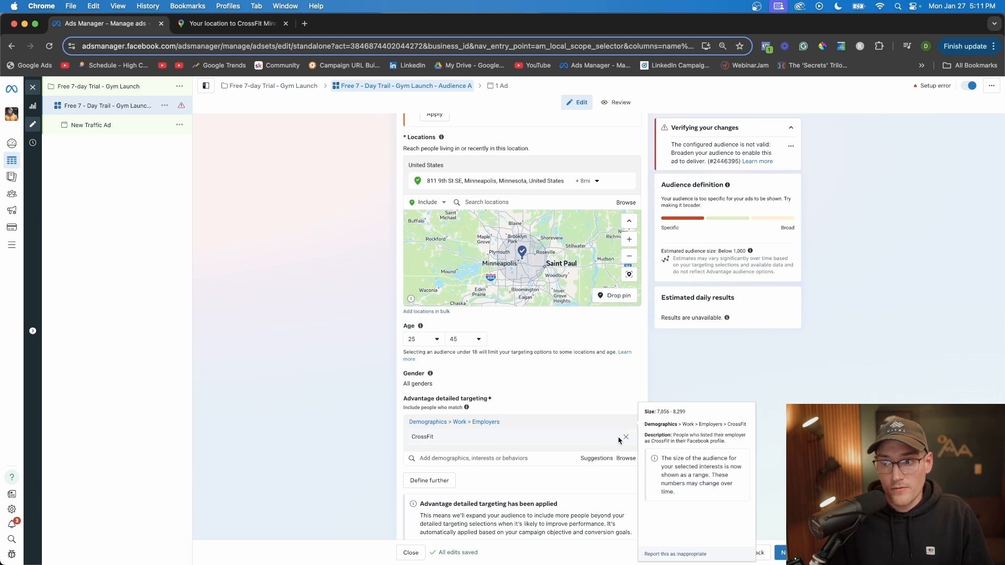
left_click_drag(678, 249, 754, 255)
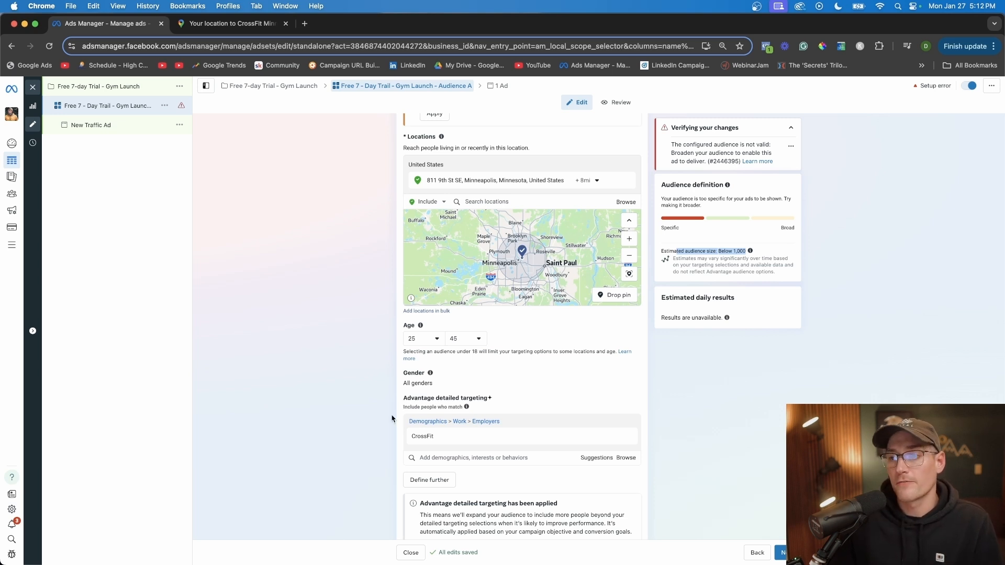
scroll(427, 426, "up", 1)
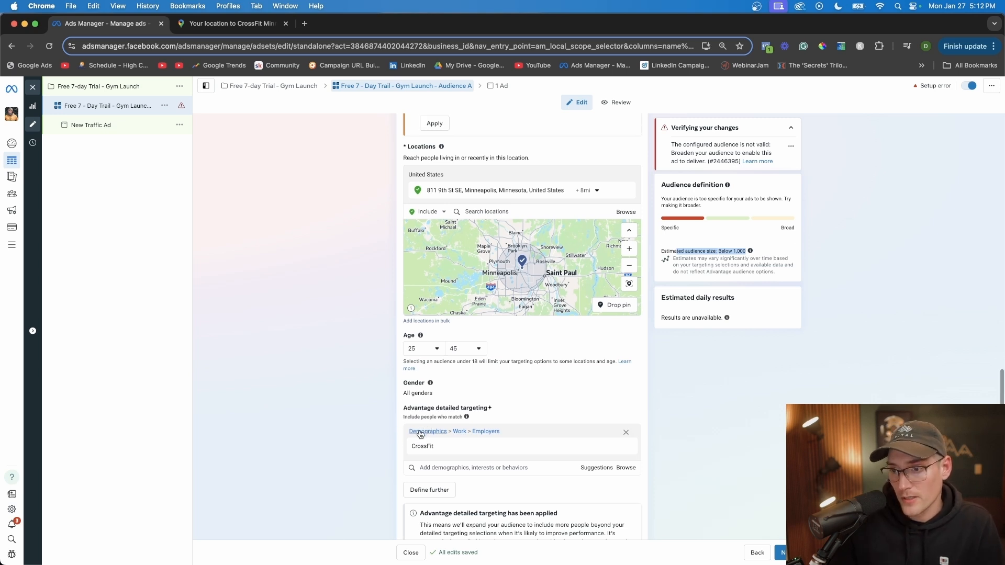
Replace the CrossFit employer entry in detailed targeting with the CrossFit (fitness) interest.
mouse_move(637, 443)
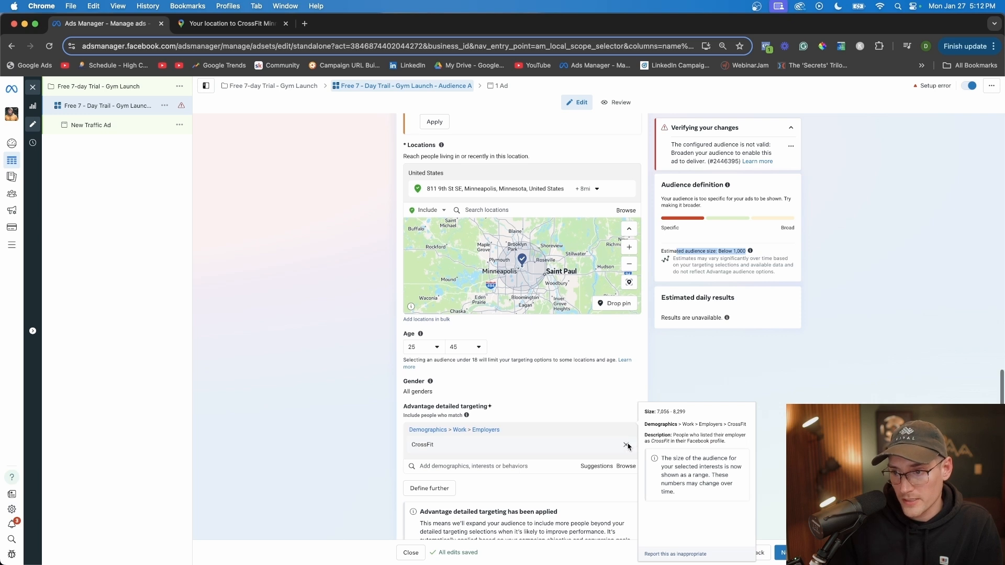
left_click(628, 447)
left_click(443, 422)
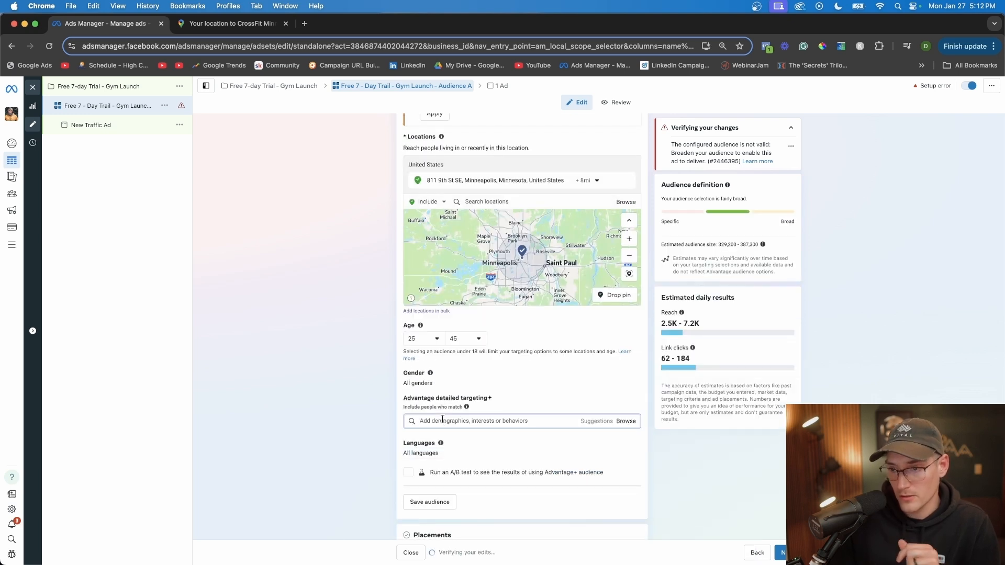
type("in")
key("BackSpace")
key("BackSpace")
type("drossfit")
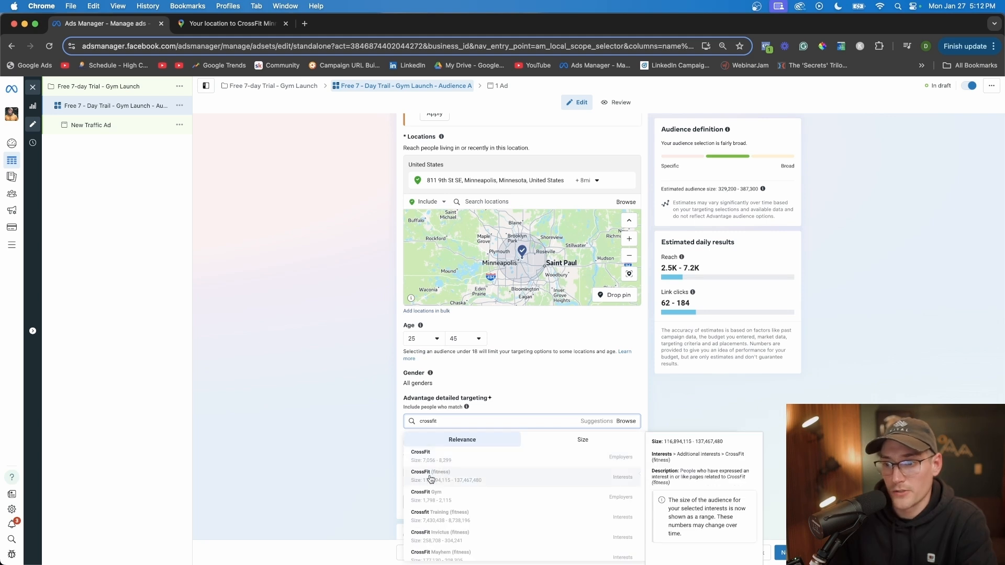
left_click(465, 483)
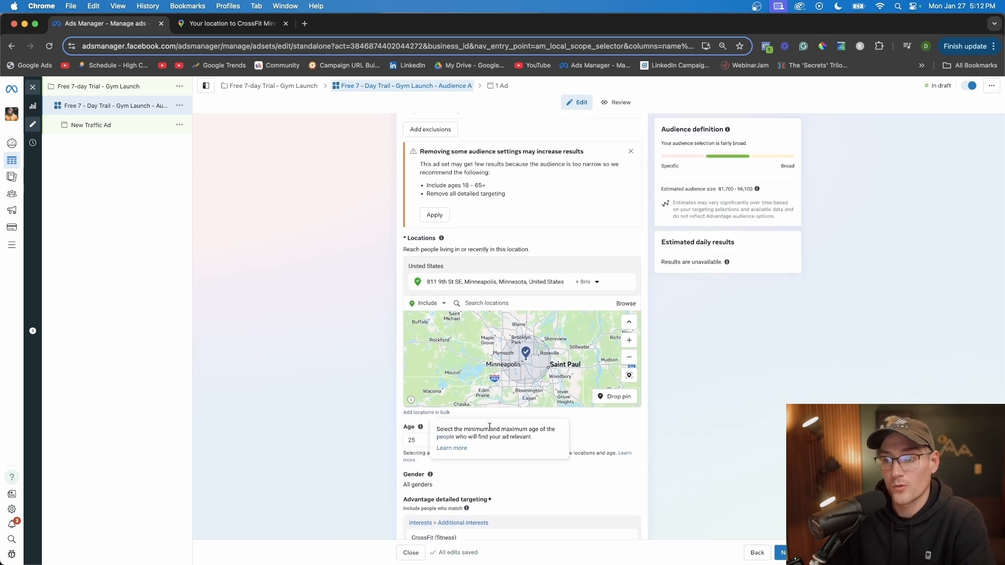
Narrow the radius around the gym's address to 3 miles and check the estimated audience size.
left_click(595, 283)
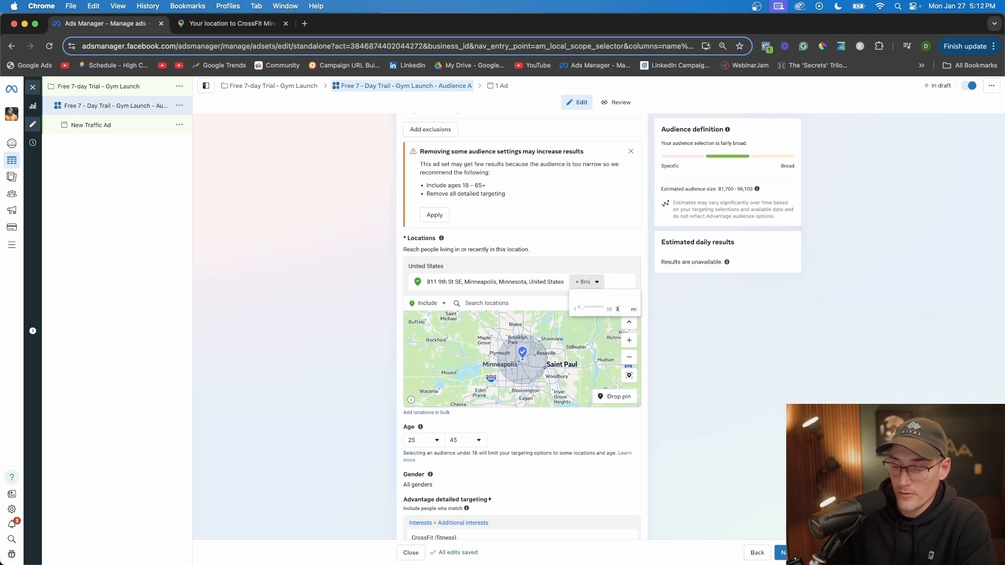
key("Return")
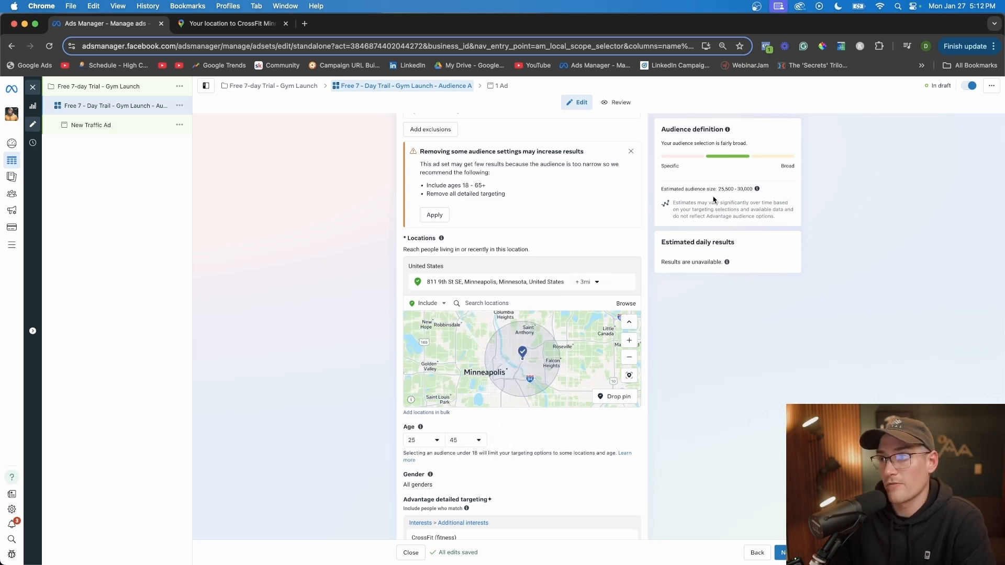
scroll(572, 417, "down", 3)
scroll(573, 405, "up", 1)
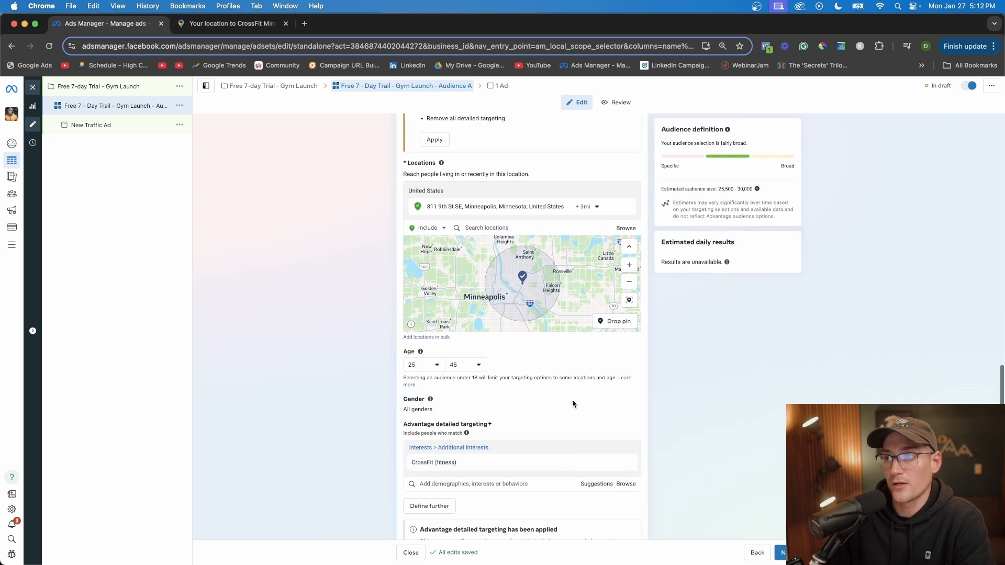
scroll(573, 404, "up", 1)
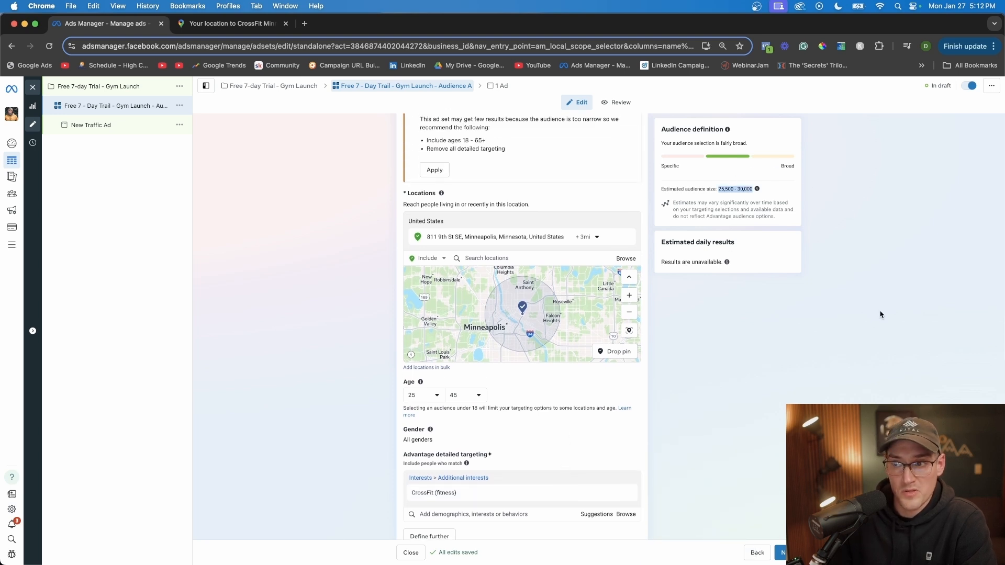
scroll(298, 401, "up", 1)
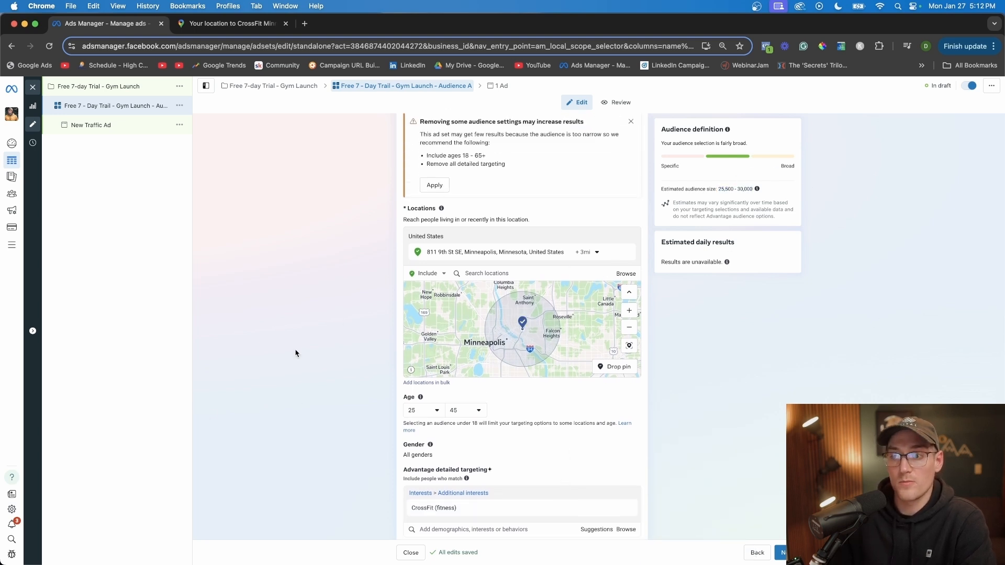
Switch the ad set from Advantage+ to manual placements and review the full list of available placements.
scroll(276, 418, "down", 6)
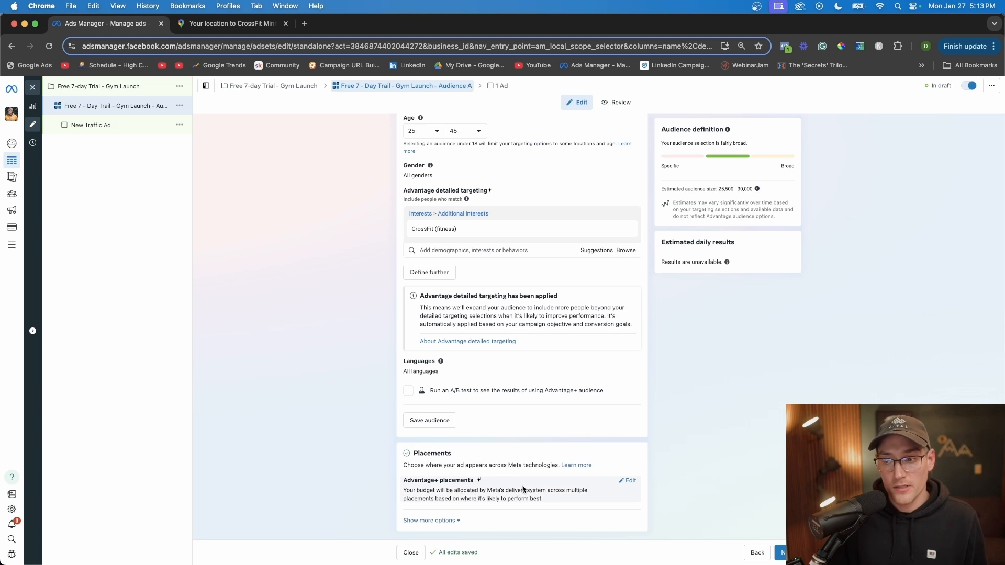
left_click(631, 482)
scroll(563, 427, "down", 1)
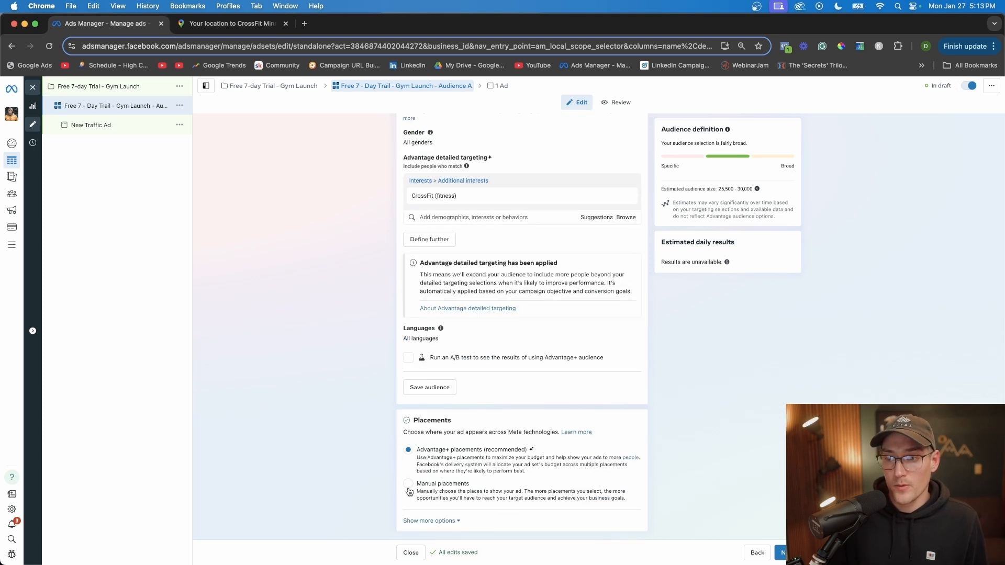
left_click(586, 497)
scroll(361, 441, "down", 6)
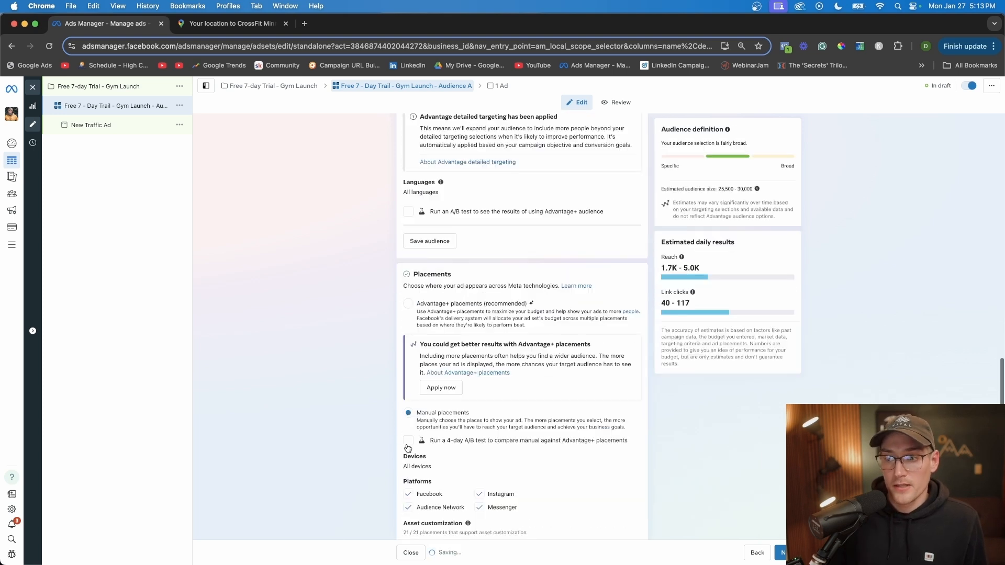
scroll(362, 441, "down", 3)
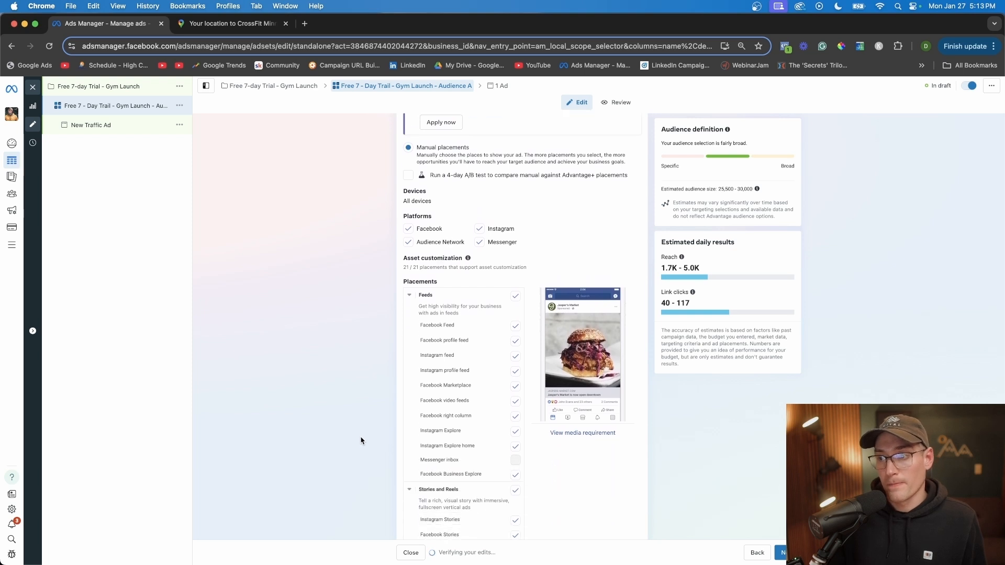
scroll(289, 370, "down", 1)
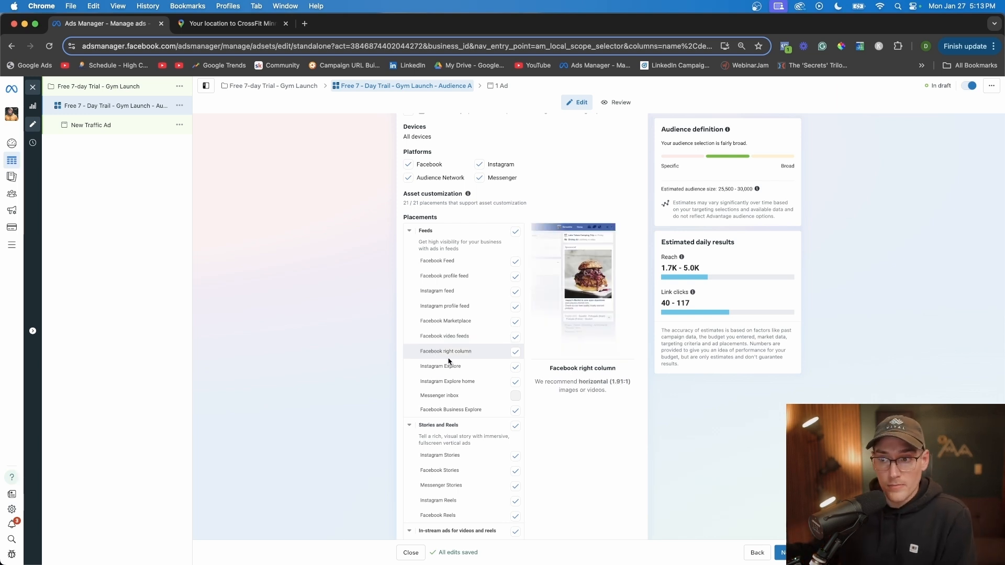
scroll(448, 414, "down", 3)
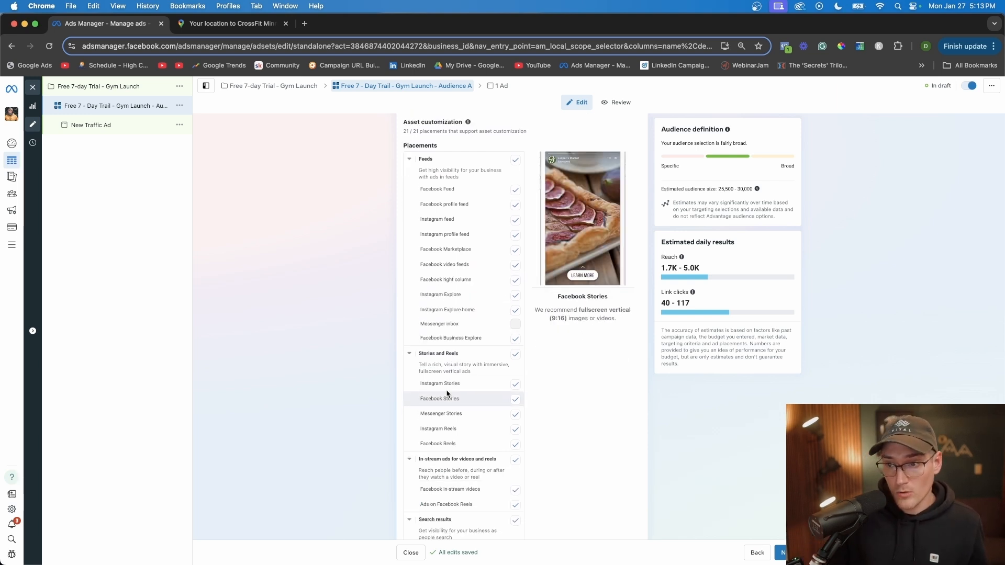
scroll(455, 419, "down", 3)
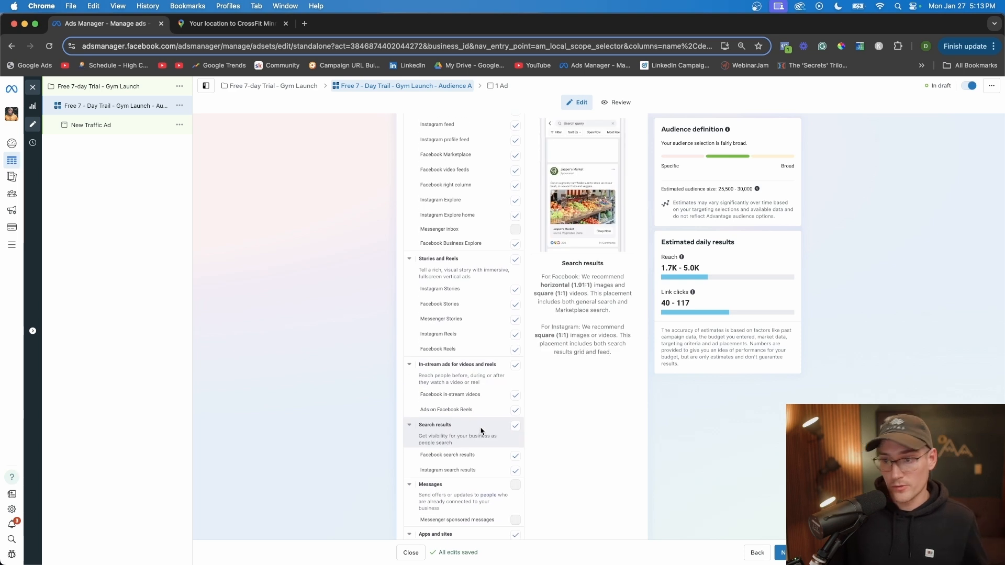
scroll(481, 430, "down", 2)
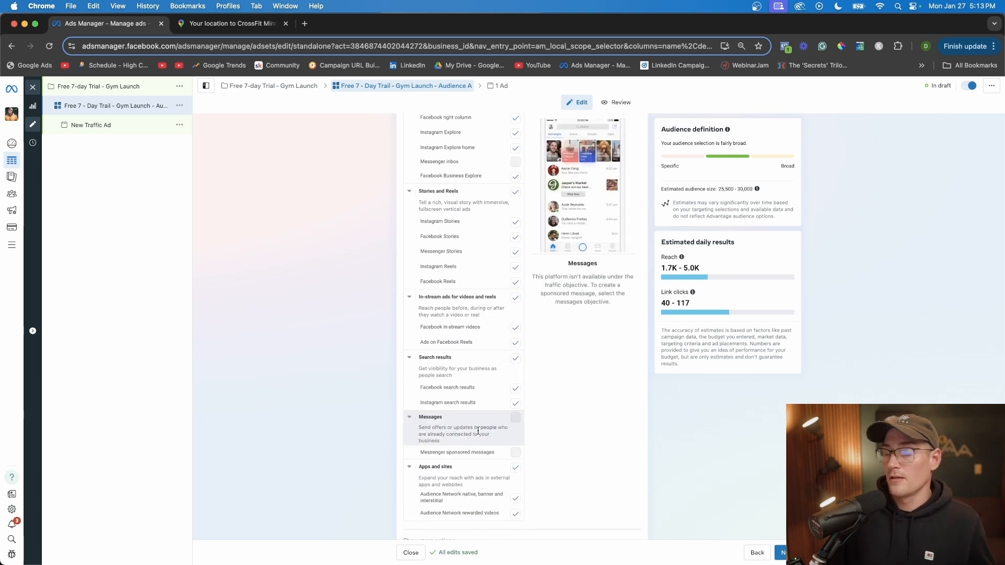
Exclude the Instagram, Messenger and Audience Network platforms from the manual placements.
scroll(478, 430, "up", 8)
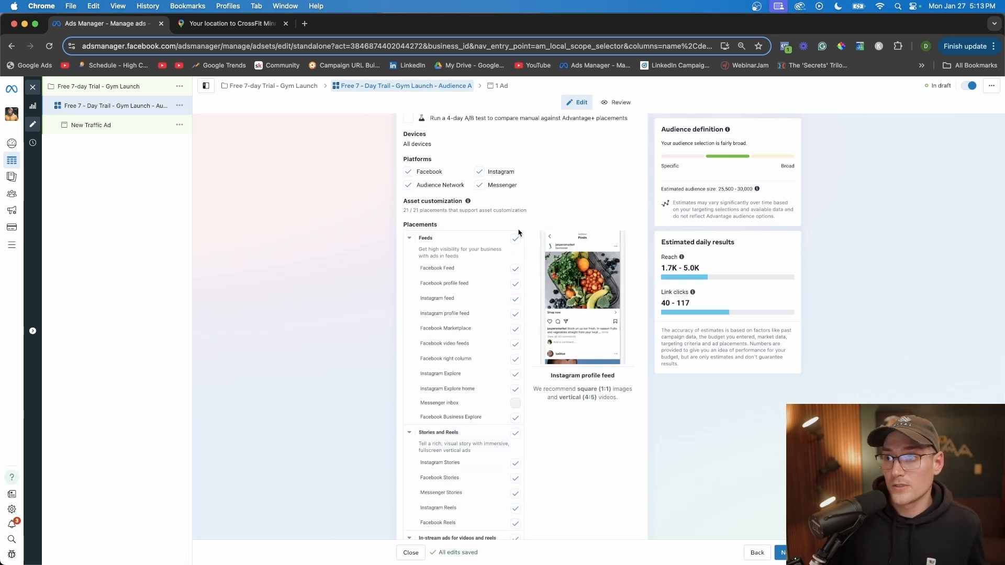
left_click(480, 171)
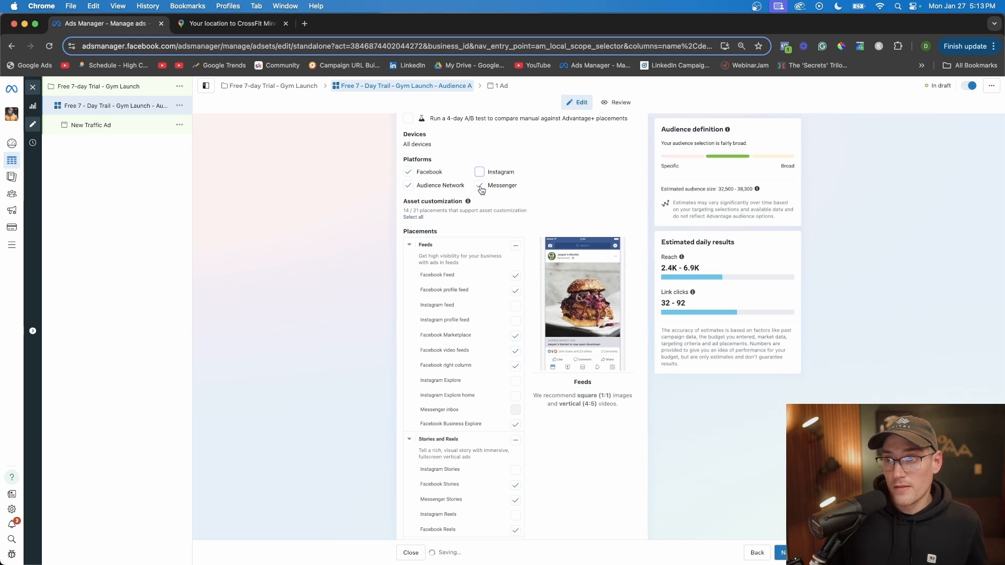
left_click(481, 186)
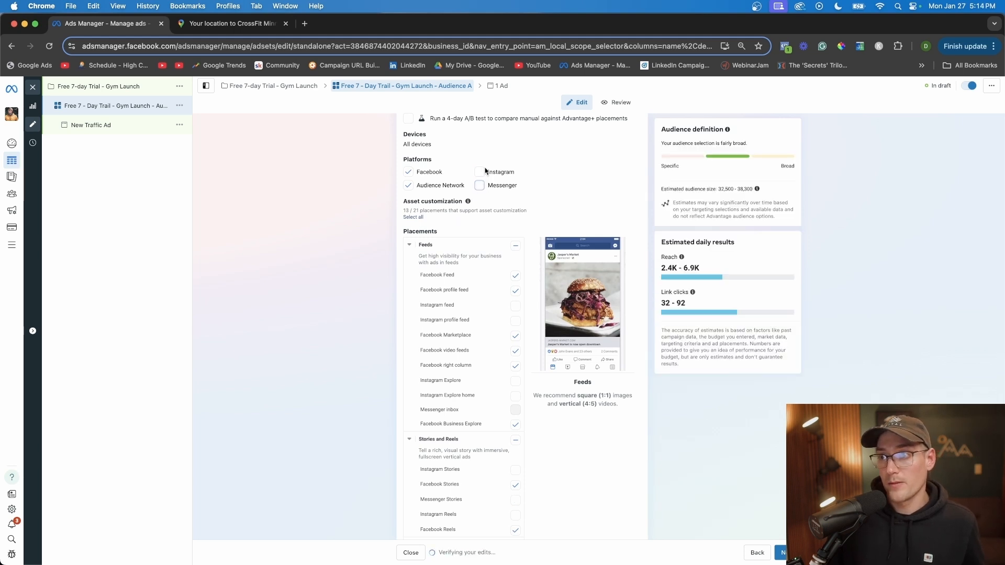
left_click(408, 185)
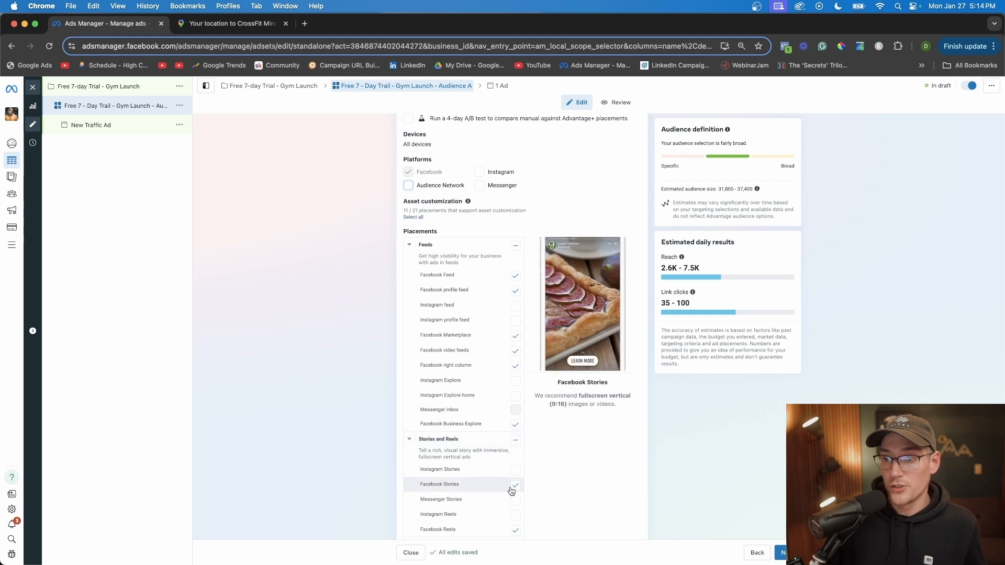
Deselect the Facebook Marketplace, video feeds, right column, Business Explore and Facebook Stories placements.
left_click(516, 335)
left_click(516, 351)
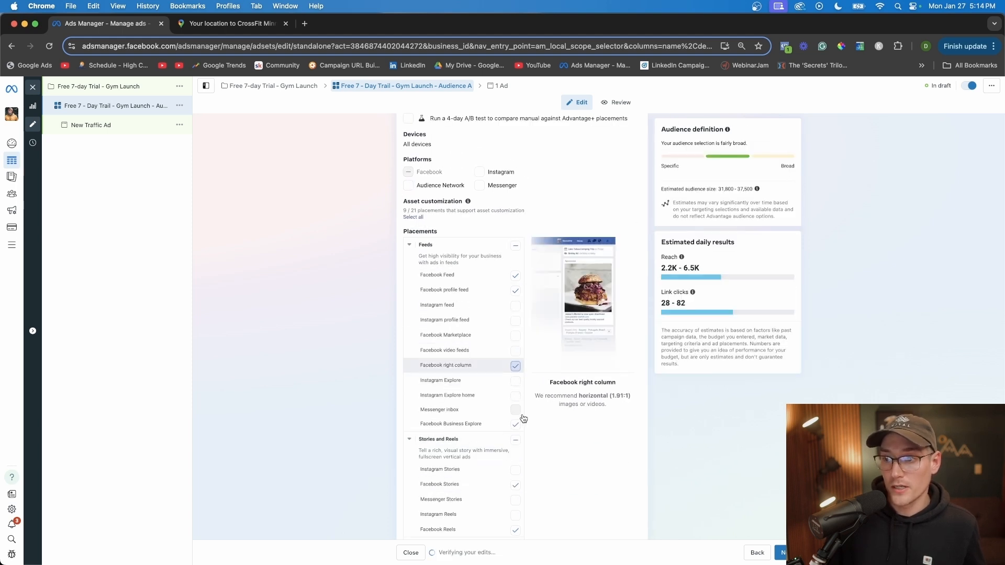
left_click(515, 366)
left_click(517, 425)
left_click(517, 512)
scroll(511, 516, "down", 2)
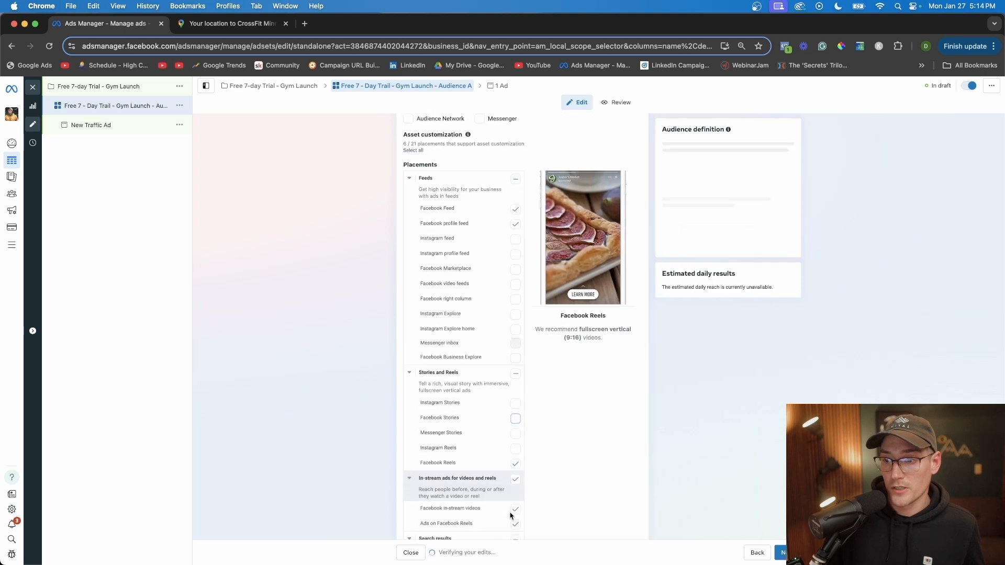
Deselect the Facebook Reels, in-stream ads, search results and Facebook profile feed placements.
left_click(516, 472)
scroll(512, 515, "down", 2)
left_click(516, 508)
scroll(515, 461, "down", 2)
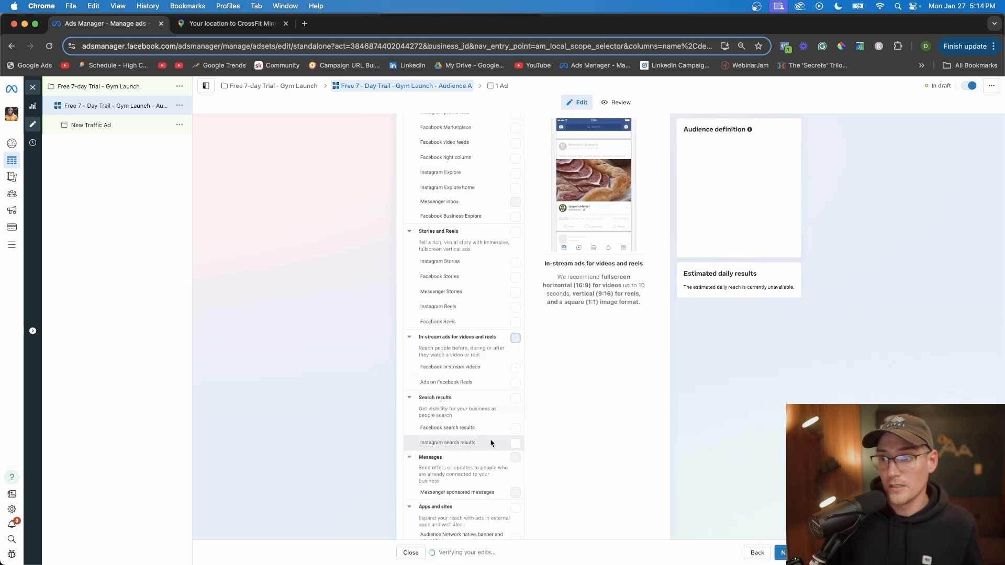
scroll(508, 460, "up", 4)
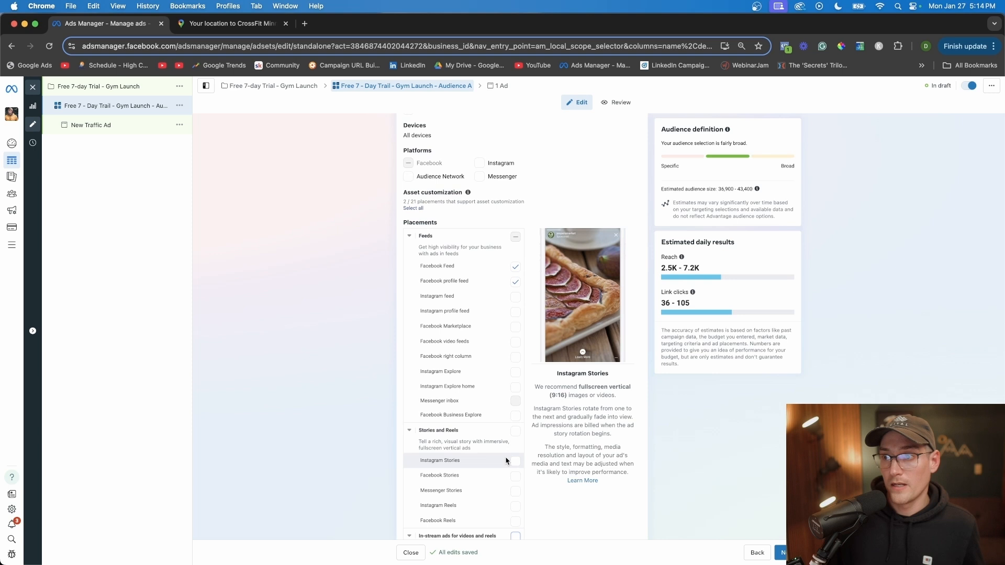
left_click(517, 283)
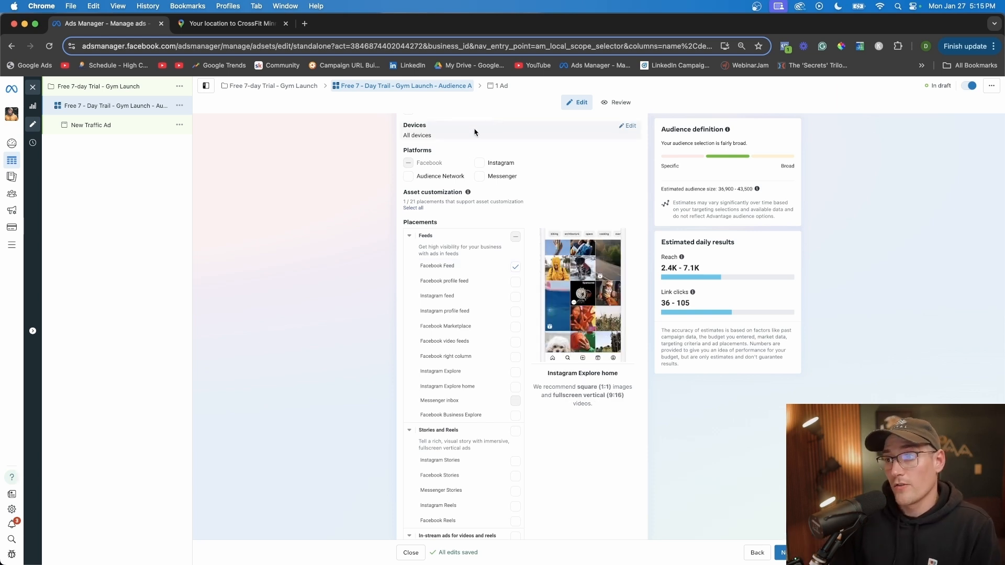
Try enabling the Instagram platform without the Instagram feed and Instagram profile feed placements.
left_click(480, 166)
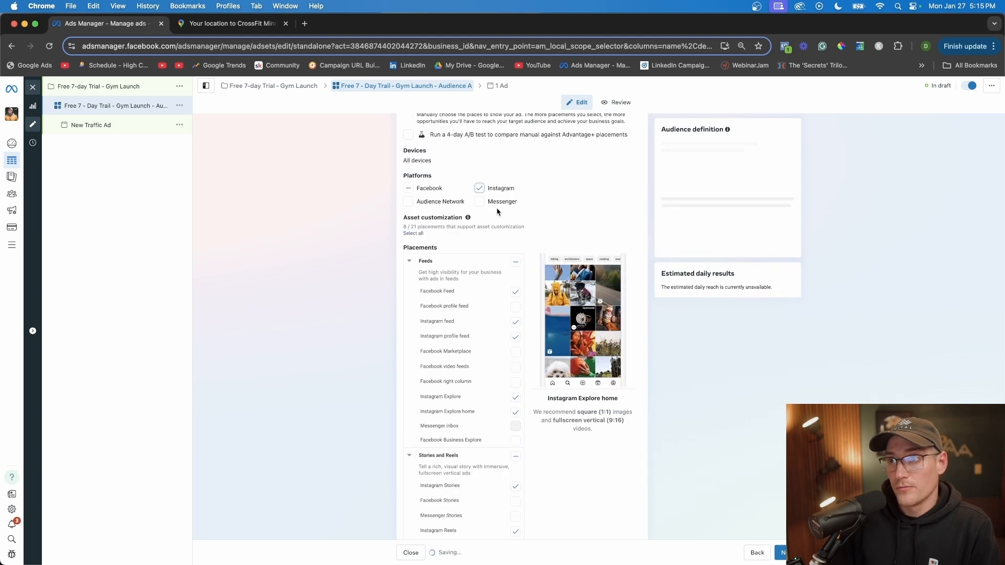
scroll(467, 361, "down", 2)
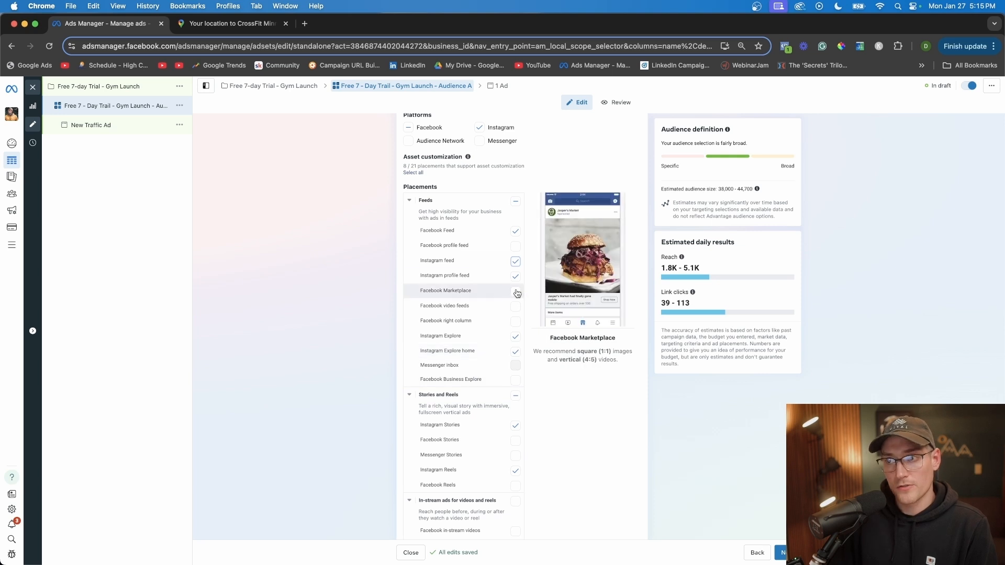
left_click(515, 264)
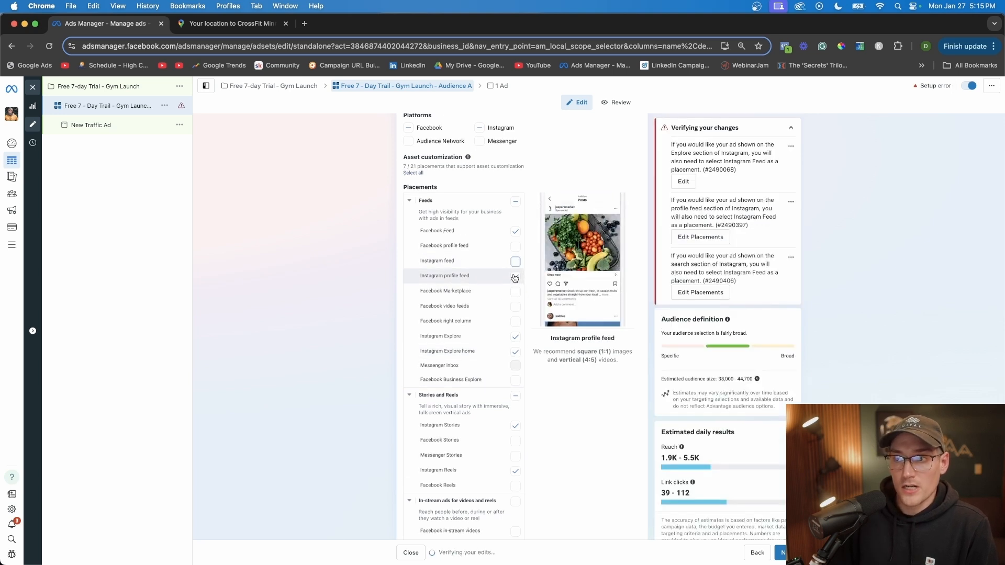
left_click(516, 277)
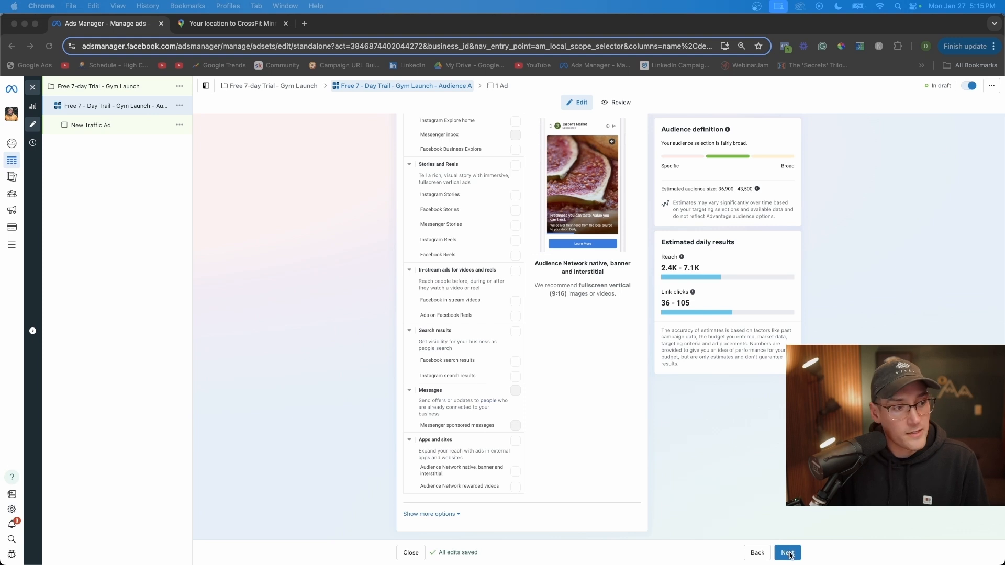
Continue to the ad level and name the ad "Free 7 - Day Trail - Gym Launch - Ad A".
left_click(787, 553)
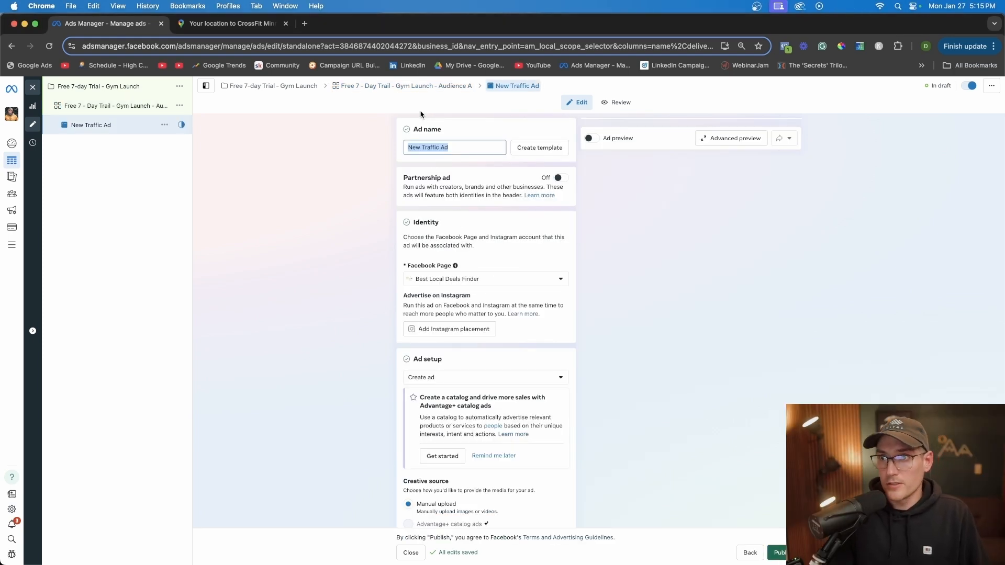
type("Free")
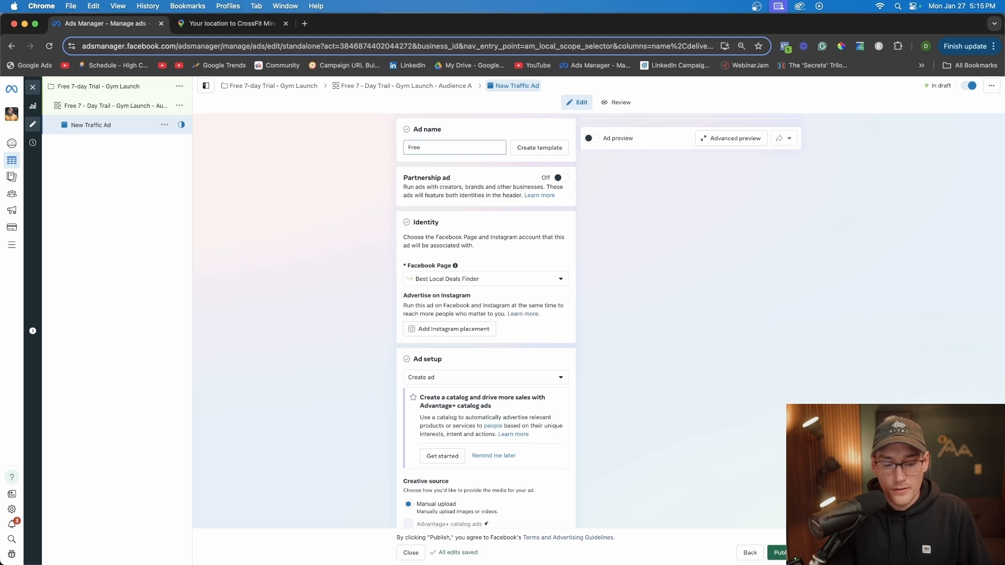
type(" 7 - Day Trail - Gym Launch - Ad A")
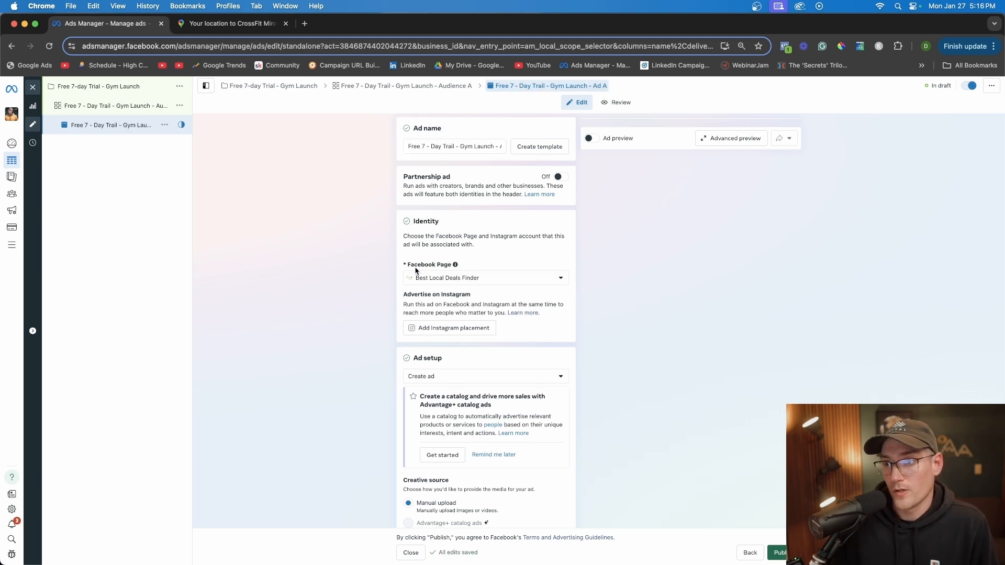
Change the ad's Facebook Page from Best Local Deals Finder to the 2 Guys Build a Biz page.
left_click(488, 278)
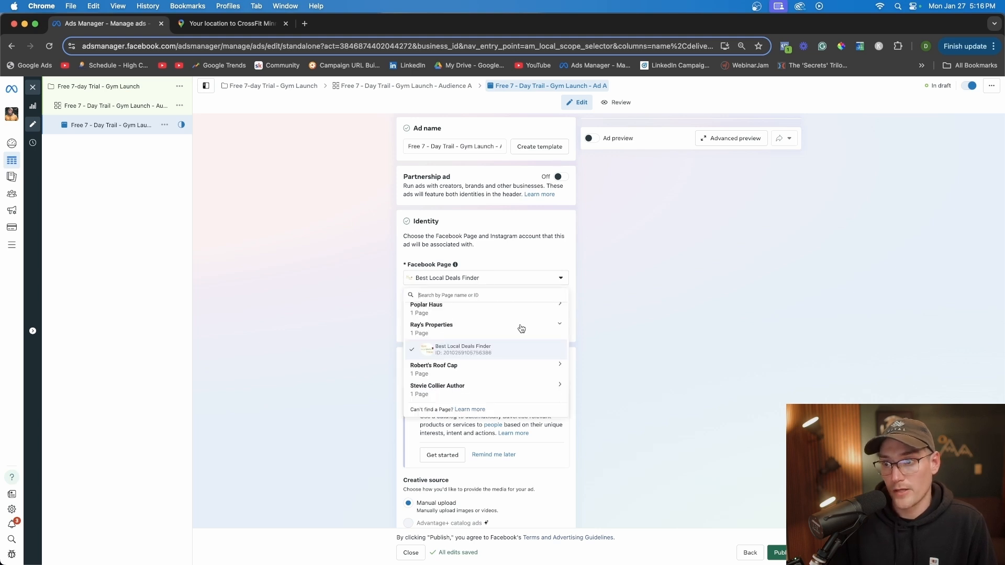
scroll(464, 358, "down", 3)
left_click(500, 348)
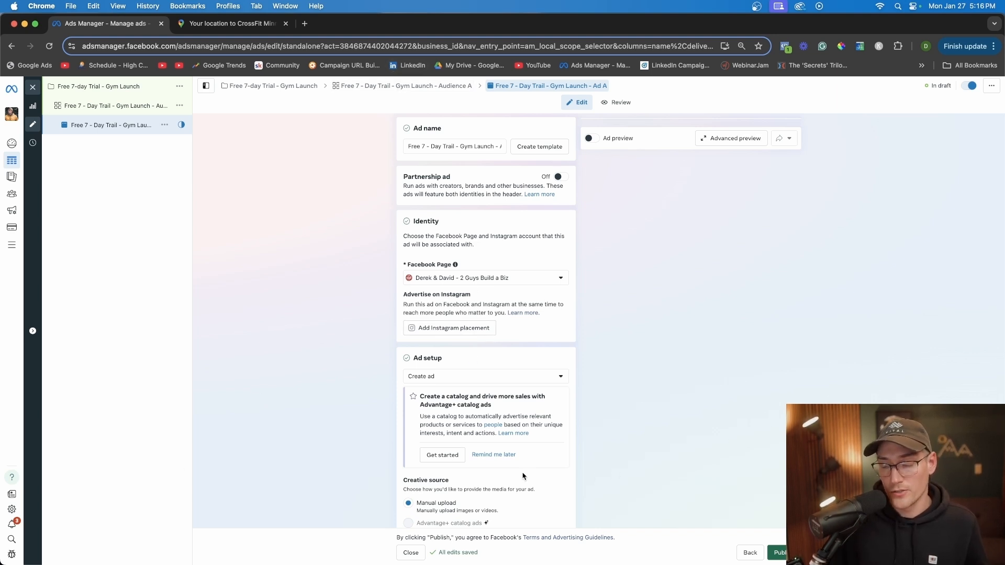
Review the ad setup's creative source and format options through to the ad creative and destination sections.
scroll(547, 473, "down", 3)
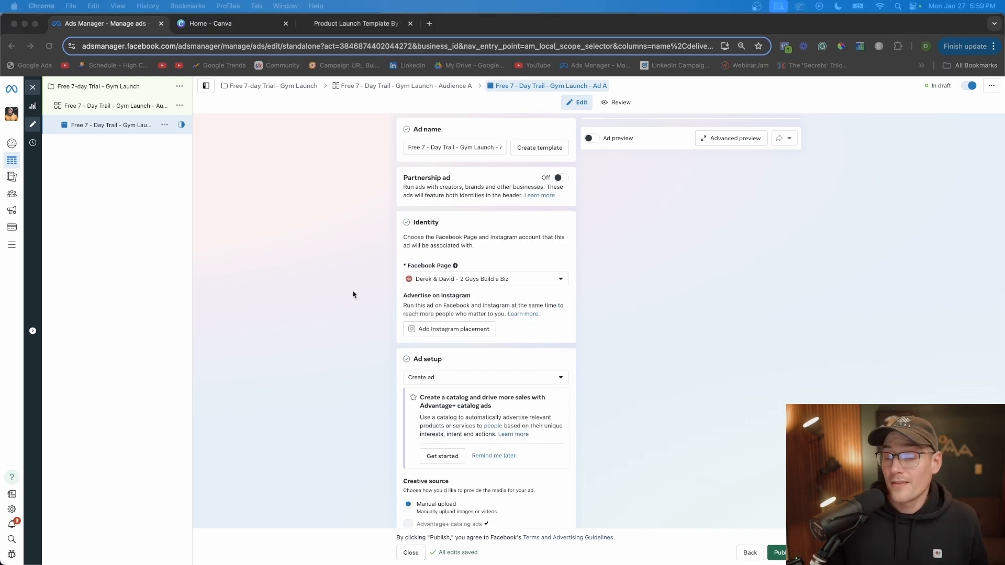
scroll(351, 298, "down", 5)
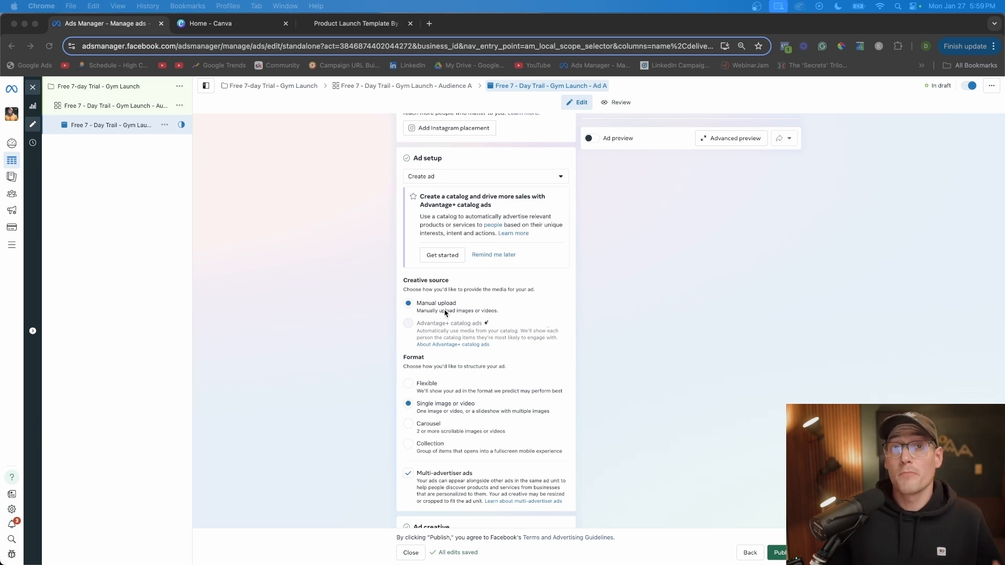
scroll(430, 310, "down", 2)
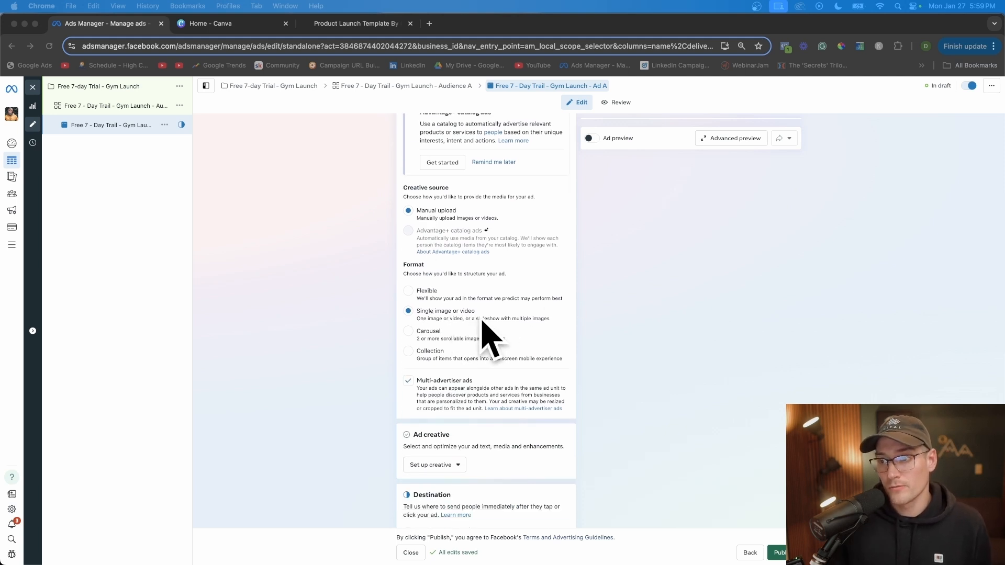
scroll(519, 330, "down", 1)
scroll(495, 337, "down", 2)
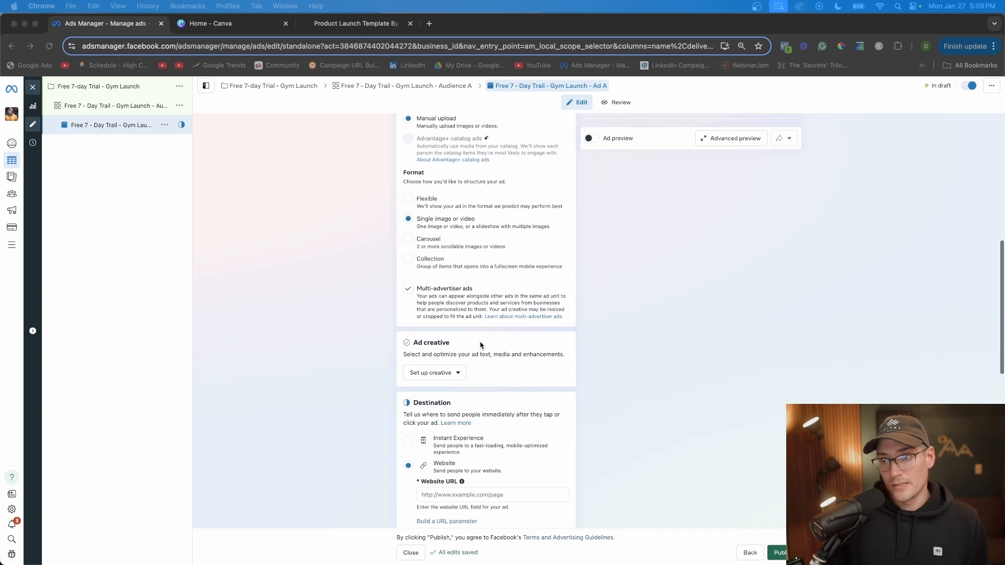
Start setting up the ad creative as an image ad.
left_click(421, 359)
left_click(439, 357)
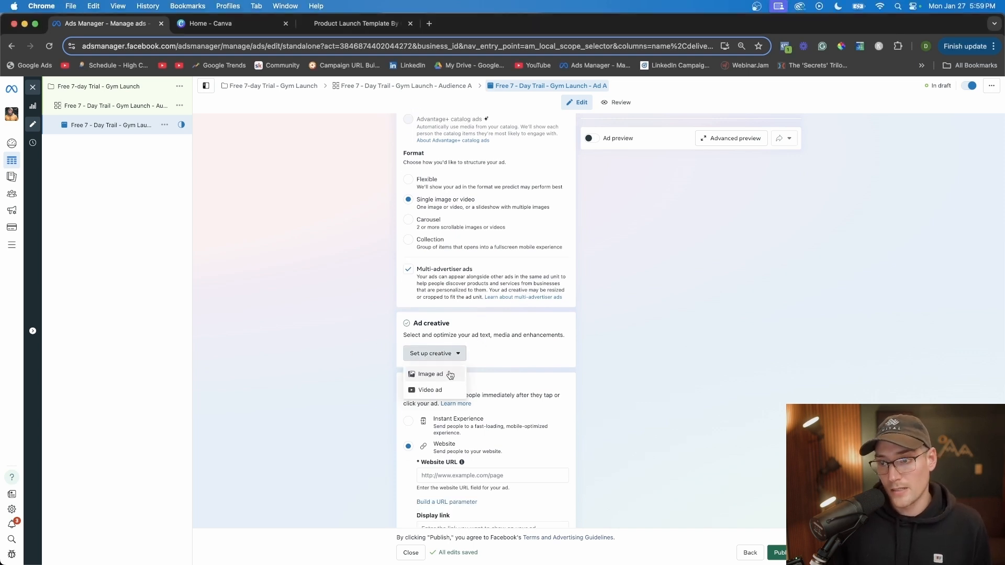
left_click(427, 378)
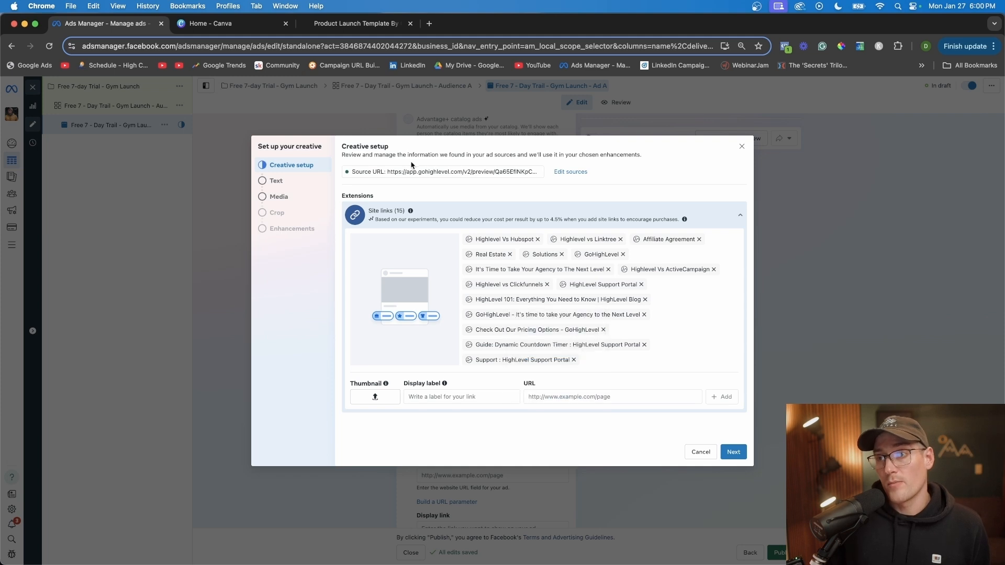
Clear the prefilled source URL from the creative setup and continue to the ad text.
left_click(571, 172)
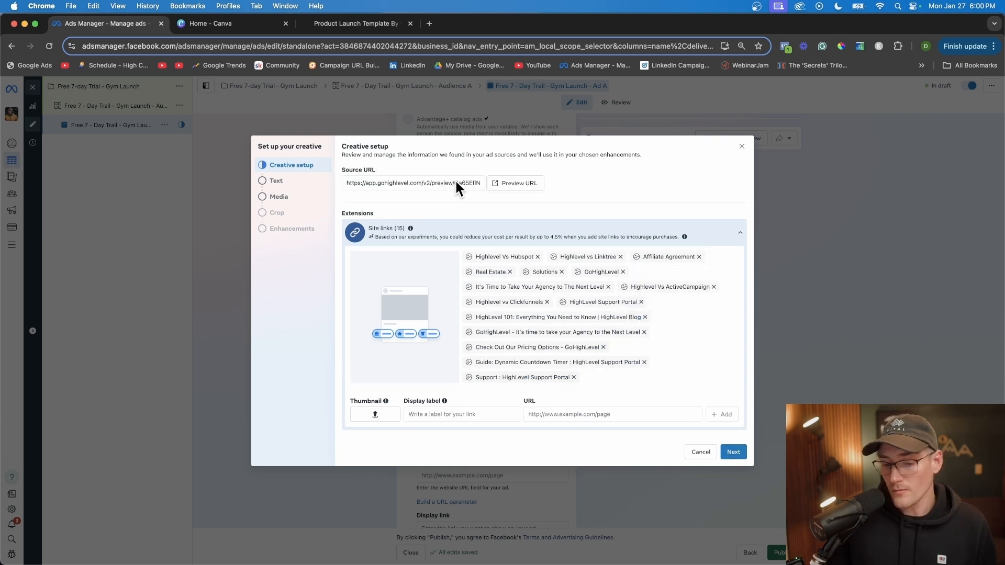
triple_click(379, 183)
key("BackSpace")
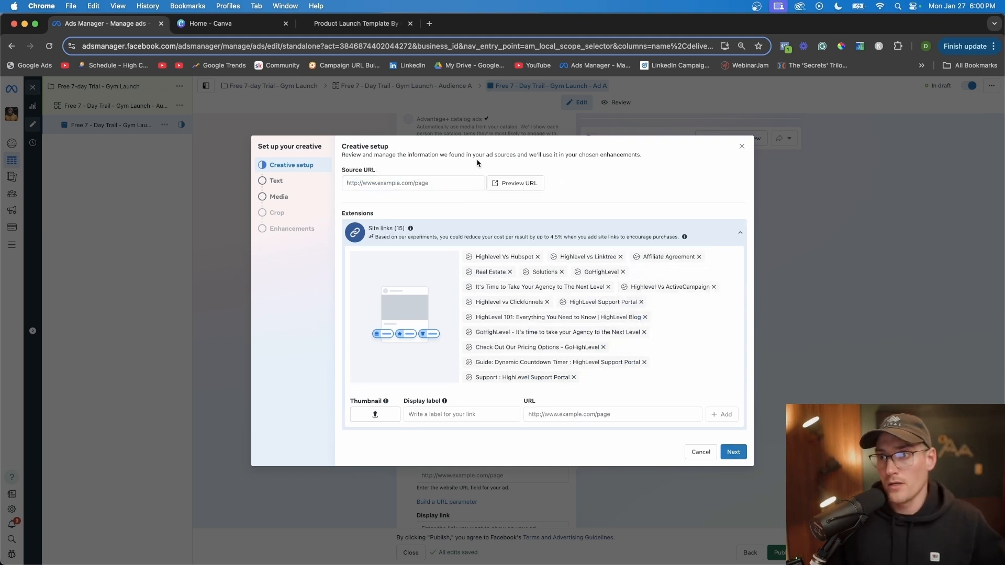
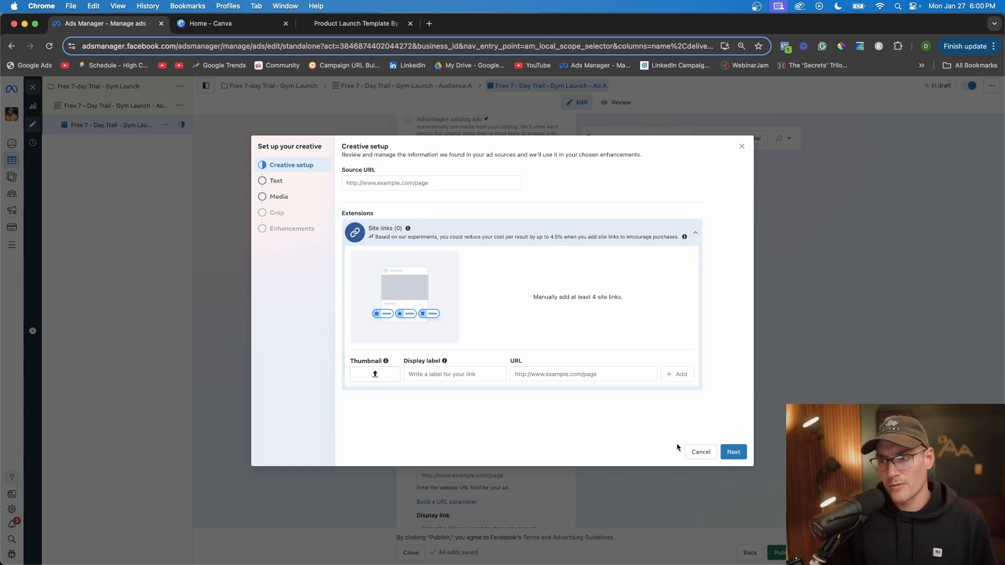
left_click(735, 454)
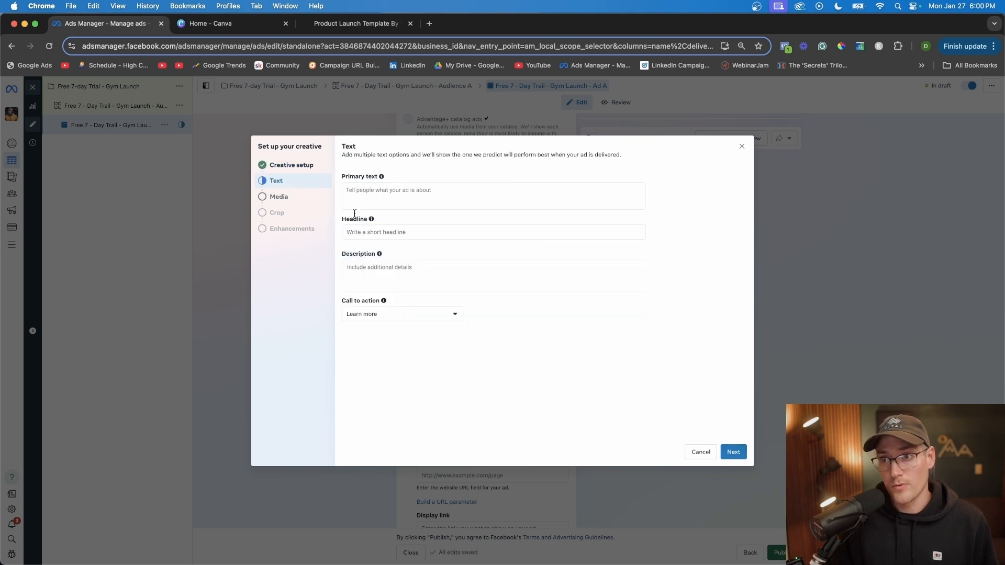
Write the primary text "Hey Minneapolis! Have you ever wanted to try out Crossfit?" followed by "Get 7 Days Free by clicking the link below!".
left_click(361, 195)
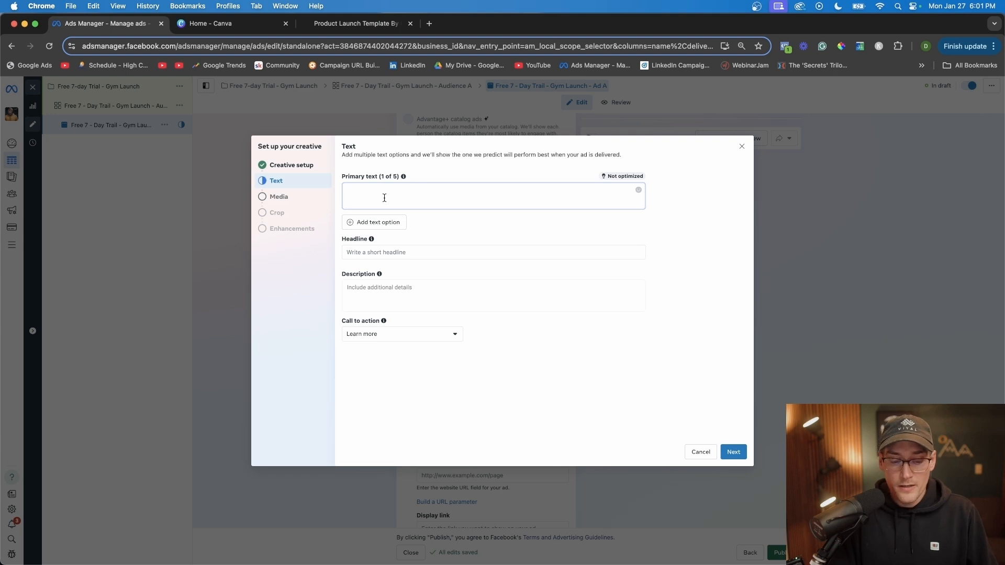
type("H")
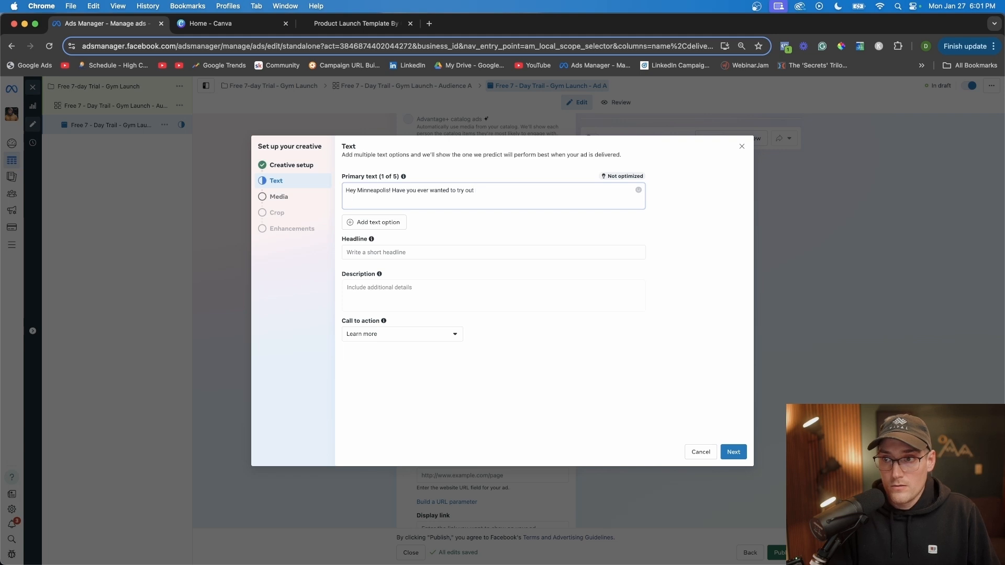
key("Return")
key("Return")
type("G")
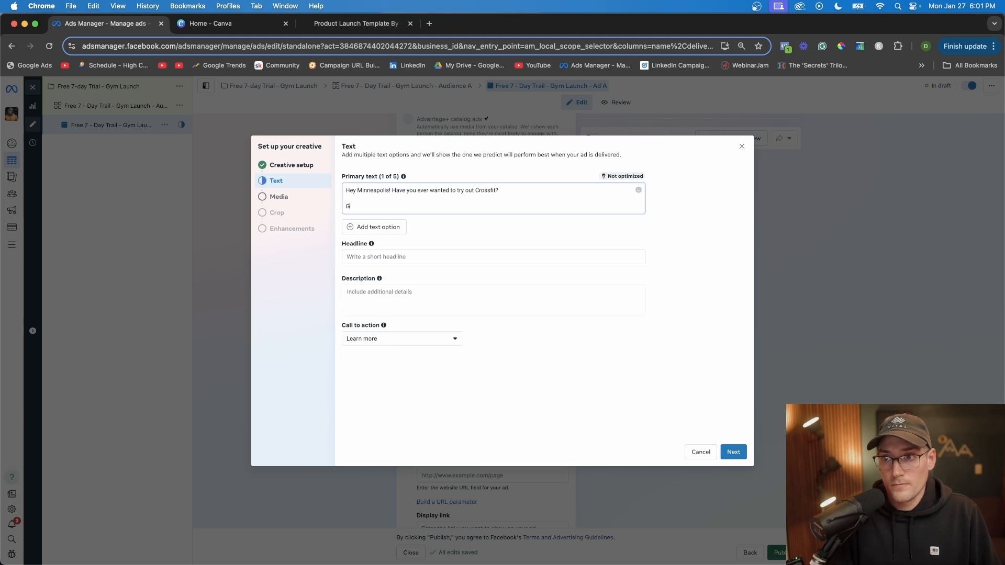
type("et 7 Days Free by clicking th")
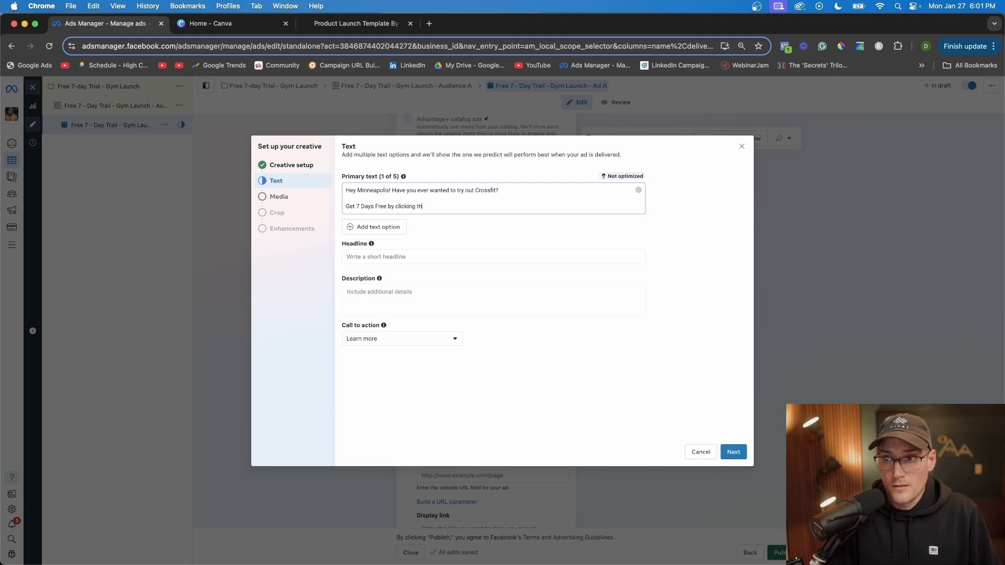
type("e link below!")
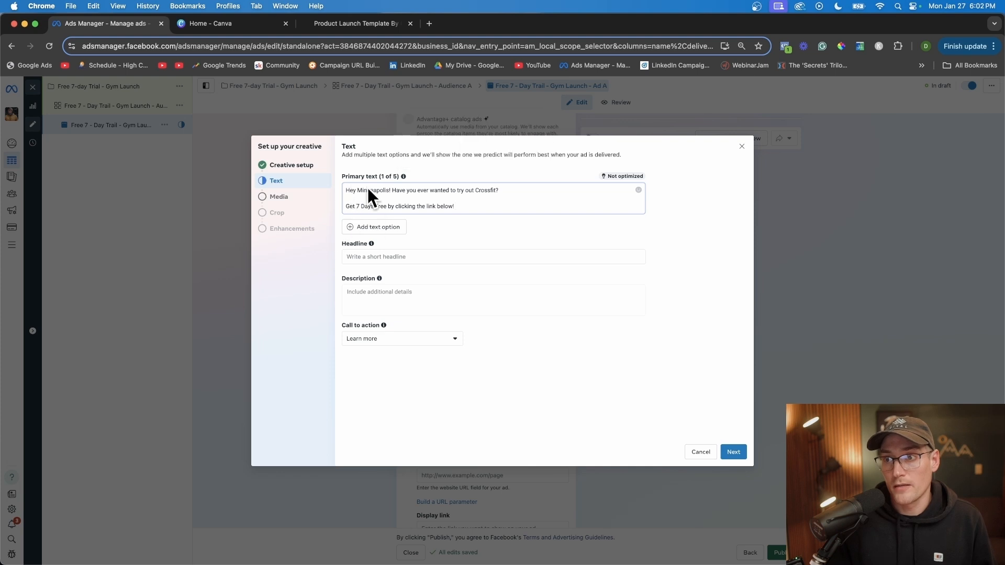
left_click(344, 189)
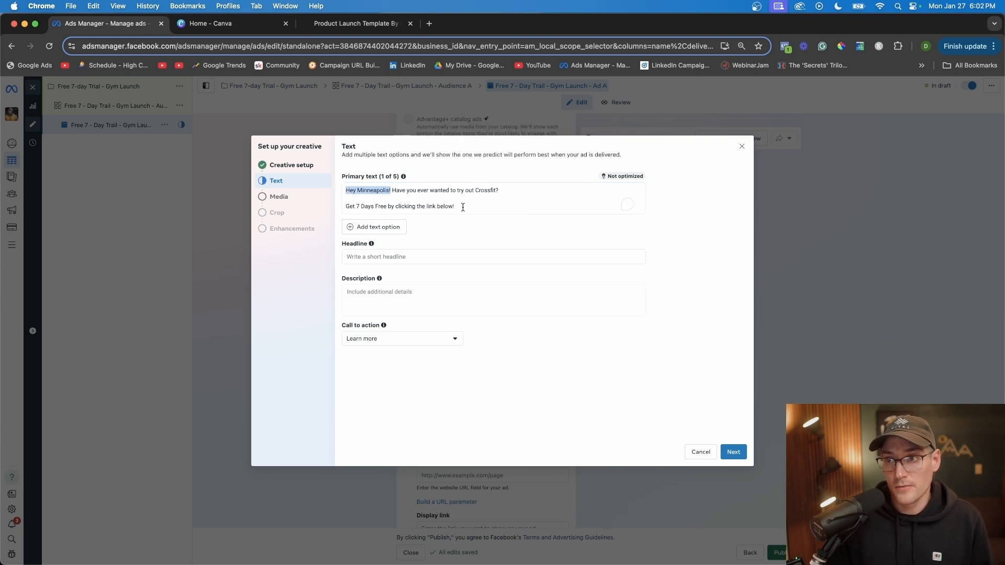
left_click_drag(463, 208, 276, 211)
left_click(346, 191)
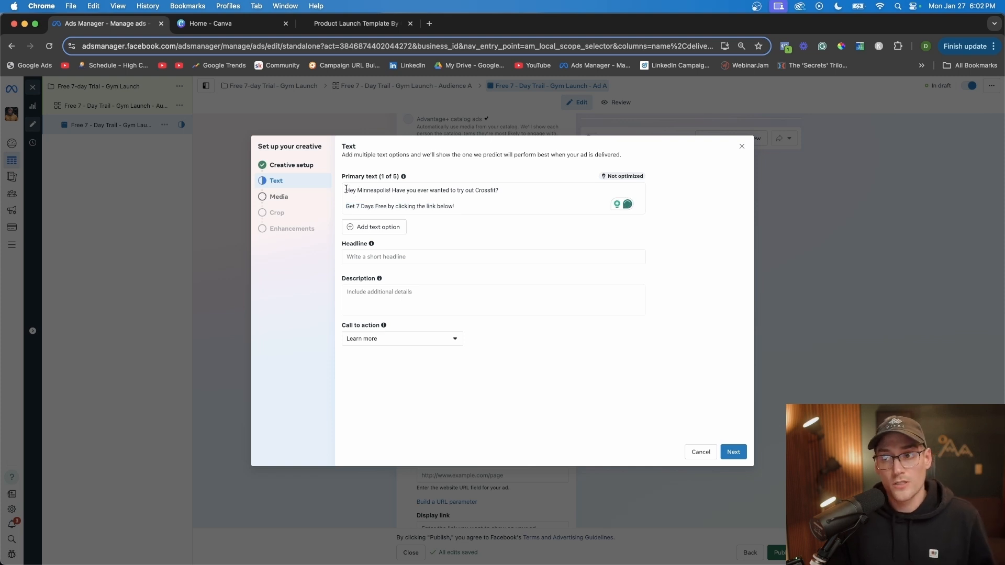
left_click(353, 199)
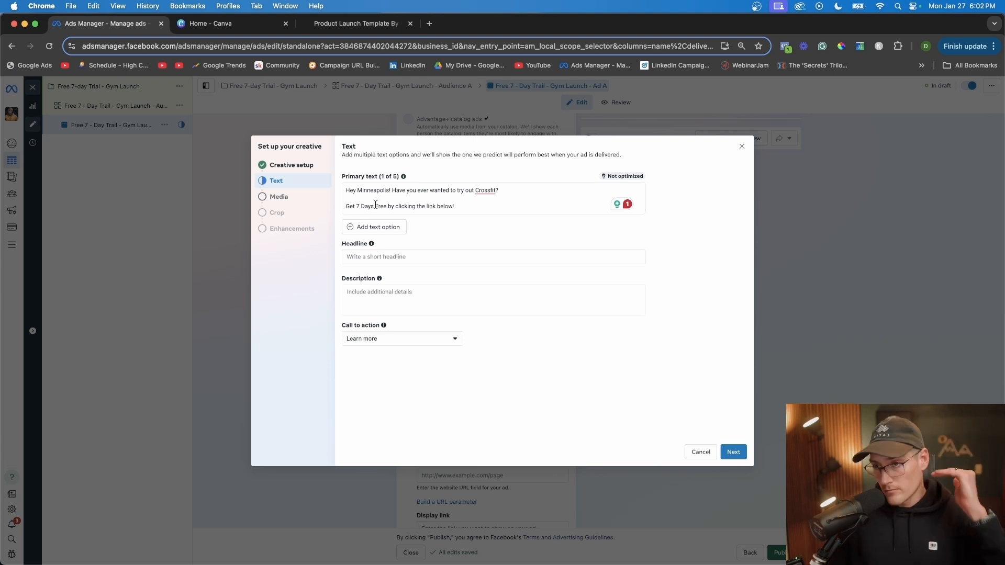
Enter the ad headline "Claim your 7 day free trial here!".
left_click(369, 258)
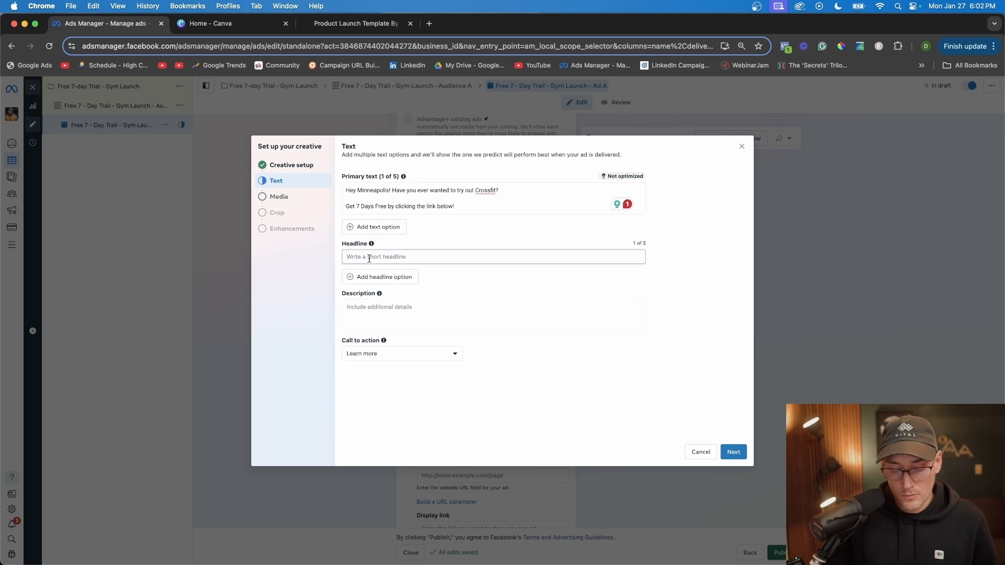
type("Cla")
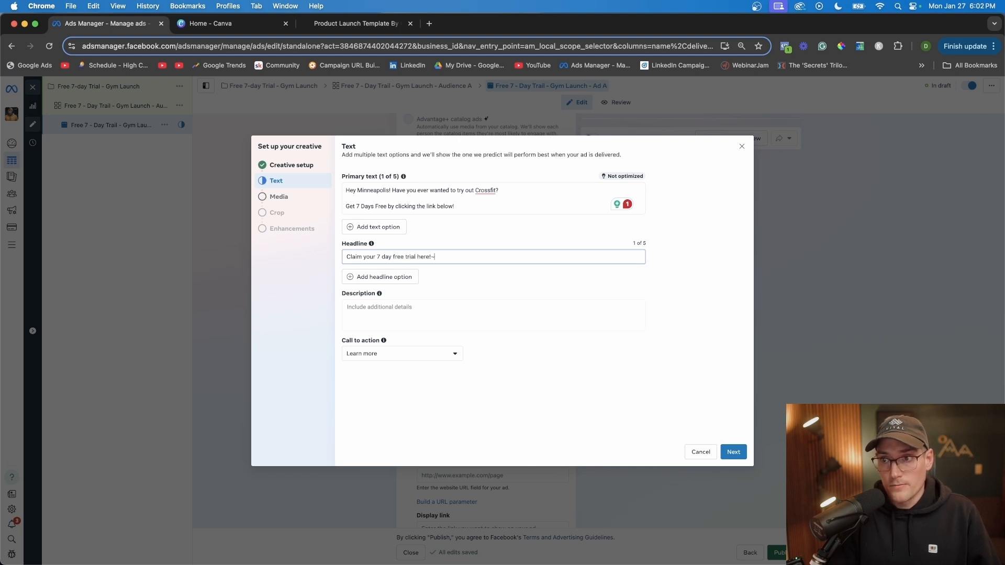
type("im your 7 day free trial here!")
Enter the ad description "This is a limited offer, one trail per person, sign up now!".
left_click(543, 310)
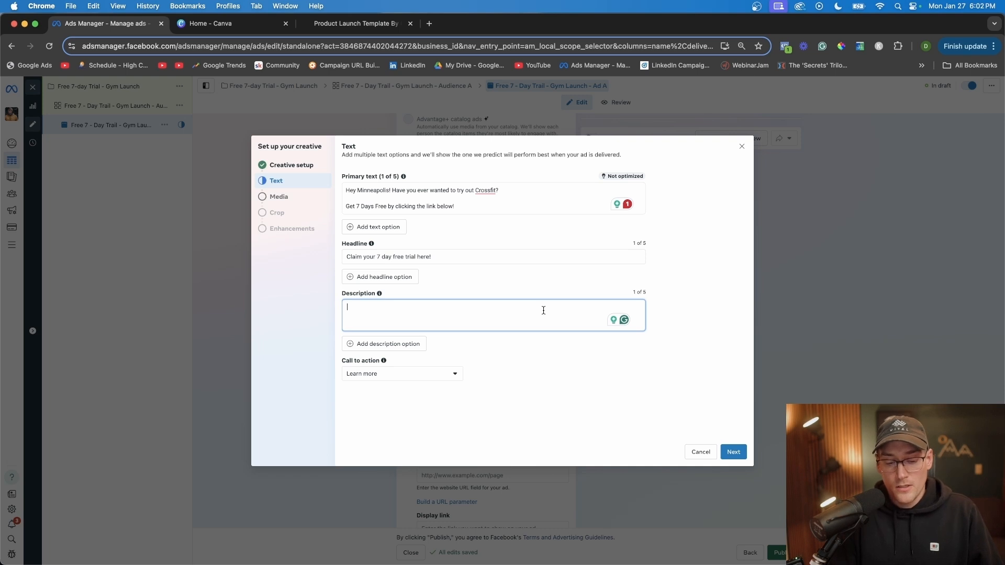
type("This is a limi")
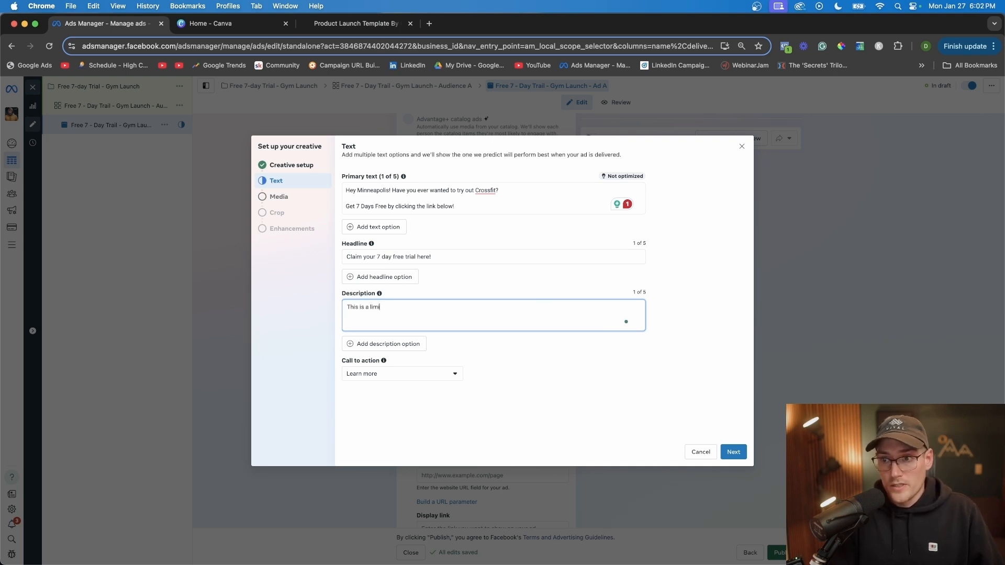
type("ted offer, one trail per person, sign up no2")
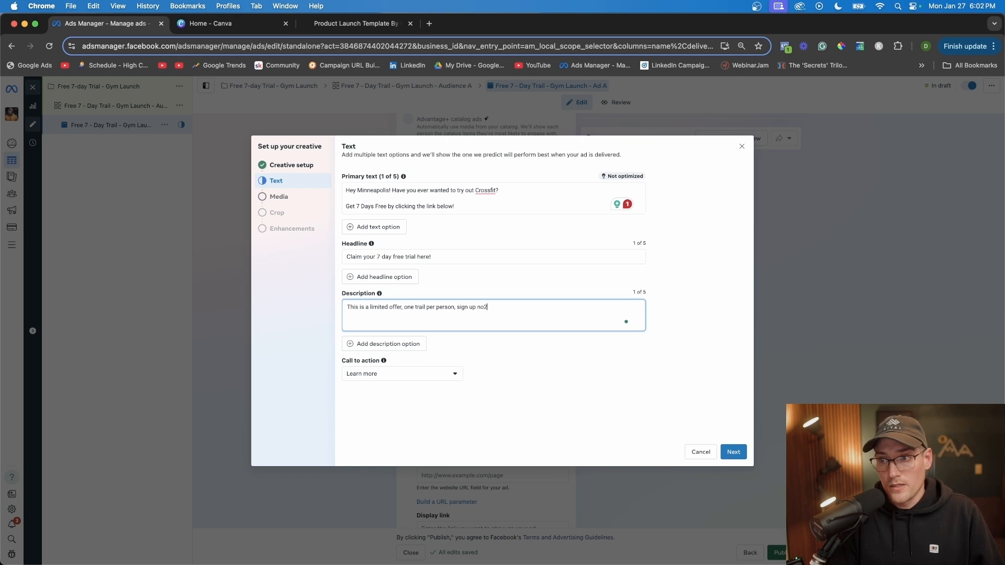
type("w!")
left_click(498, 376)
Set the ad's call to action to Get offer and continue to the media selection.
left_click(419, 374)
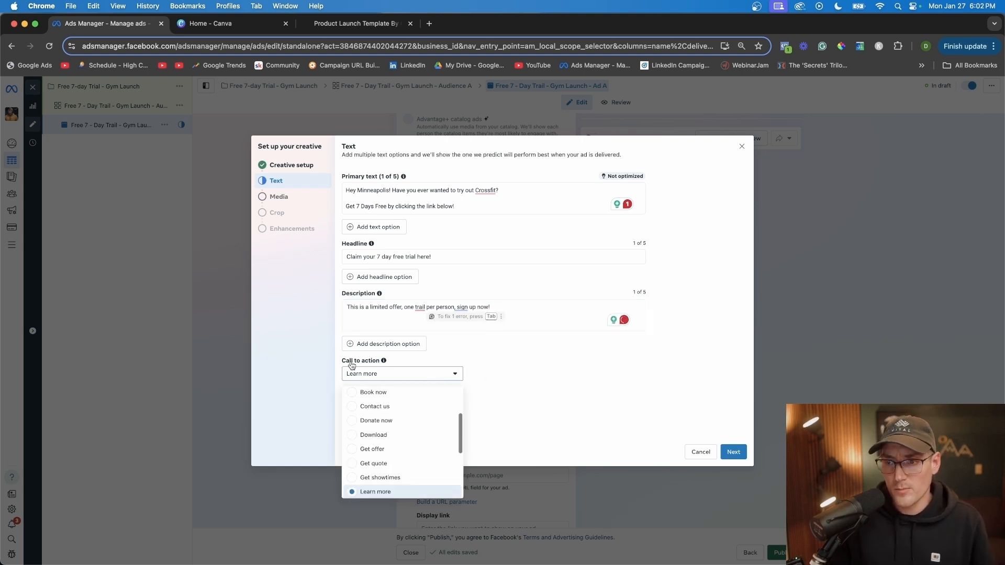
left_click(321, 376)
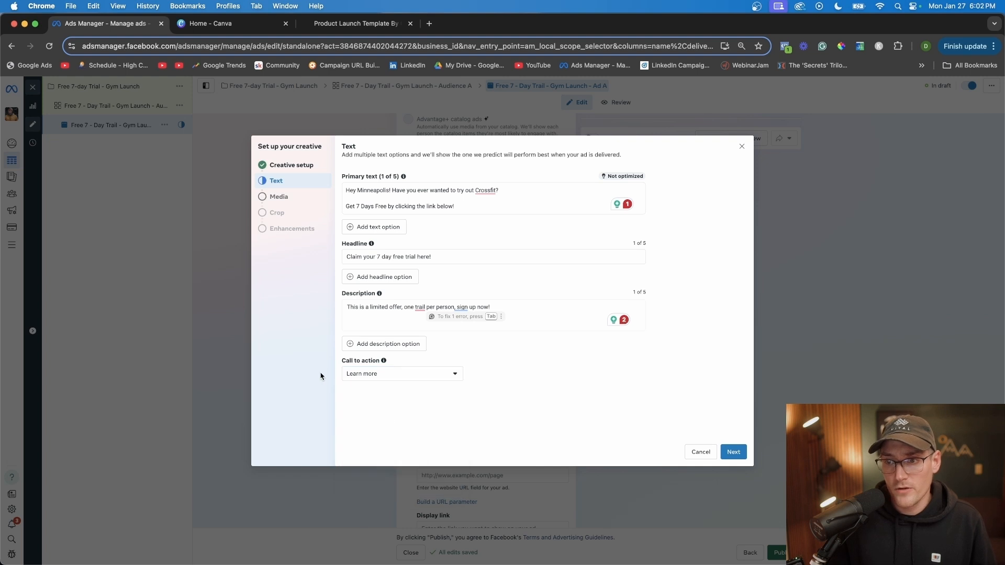
left_click(354, 376)
left_click(597, 388)
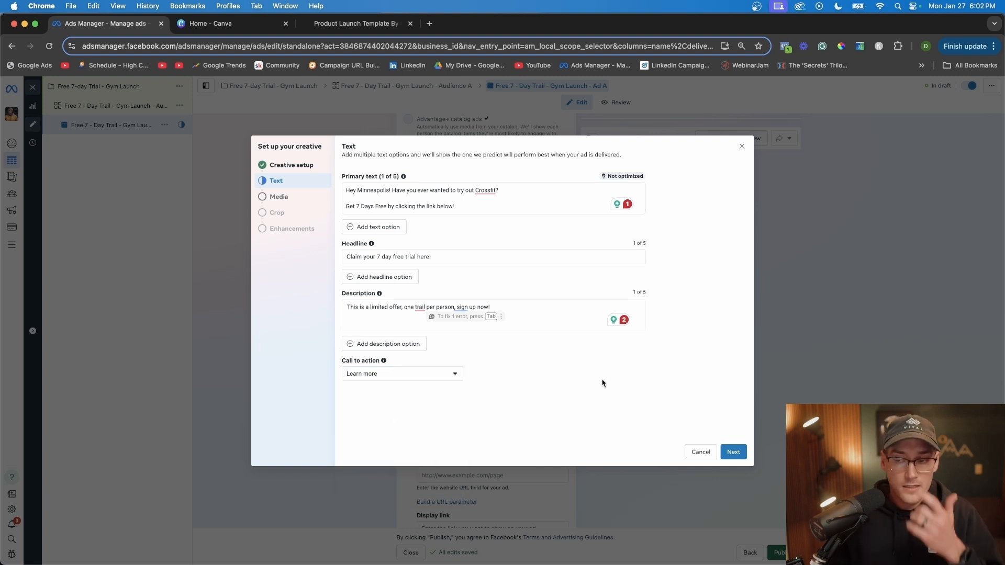
left_click(449, 374)
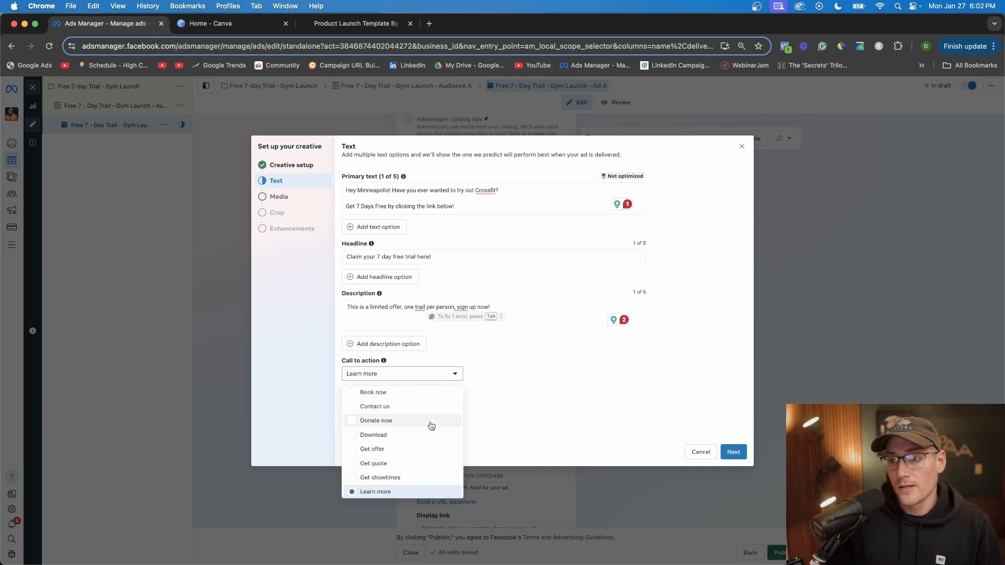
scroll(427, 420, "up", 3)
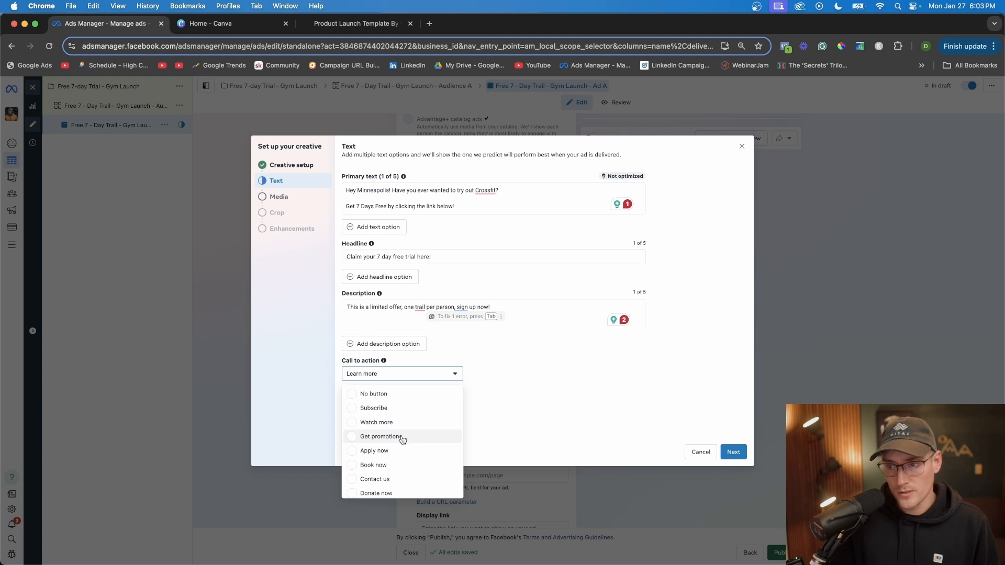
scroll(402, 440, "down", 3)
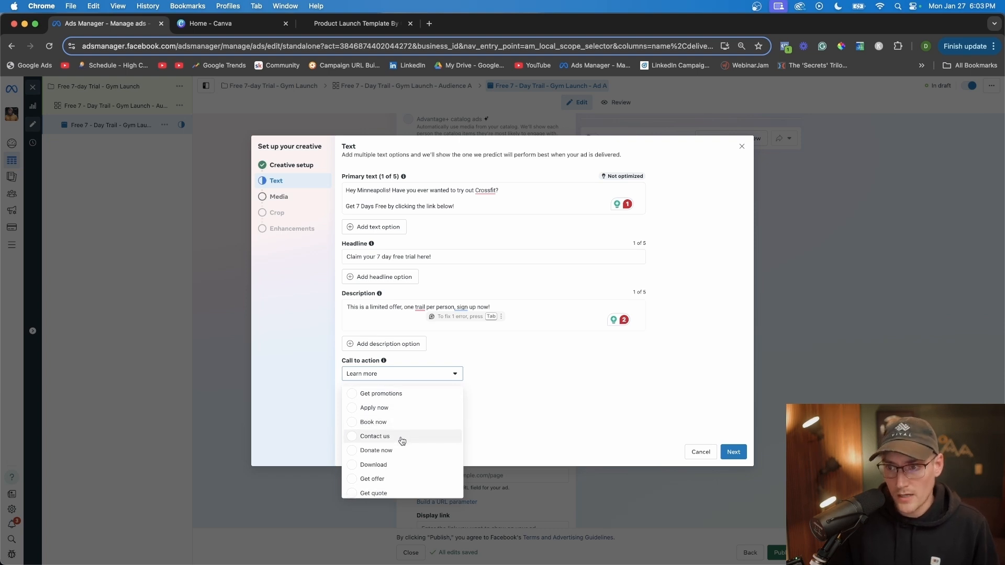
scroll(402, 441, "down", 2)
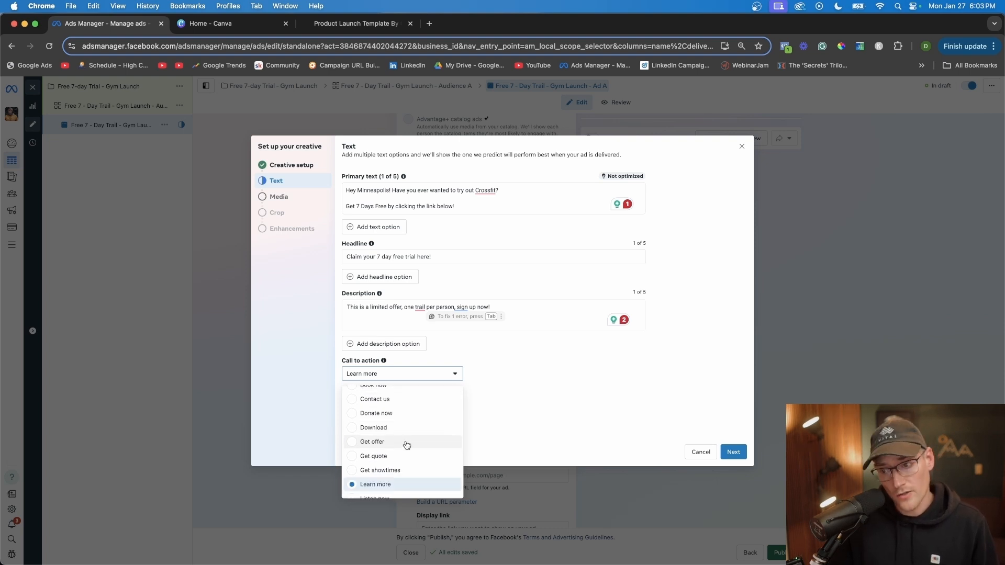
scroll(408, 445, "up", 4)
scroll(413, 449, "down", 4)
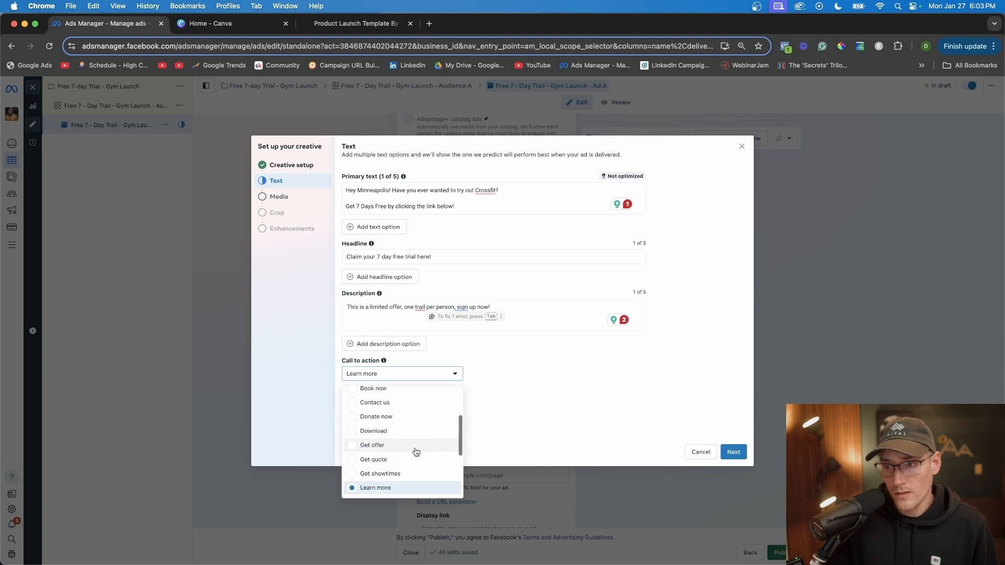
left_click(402, 446)
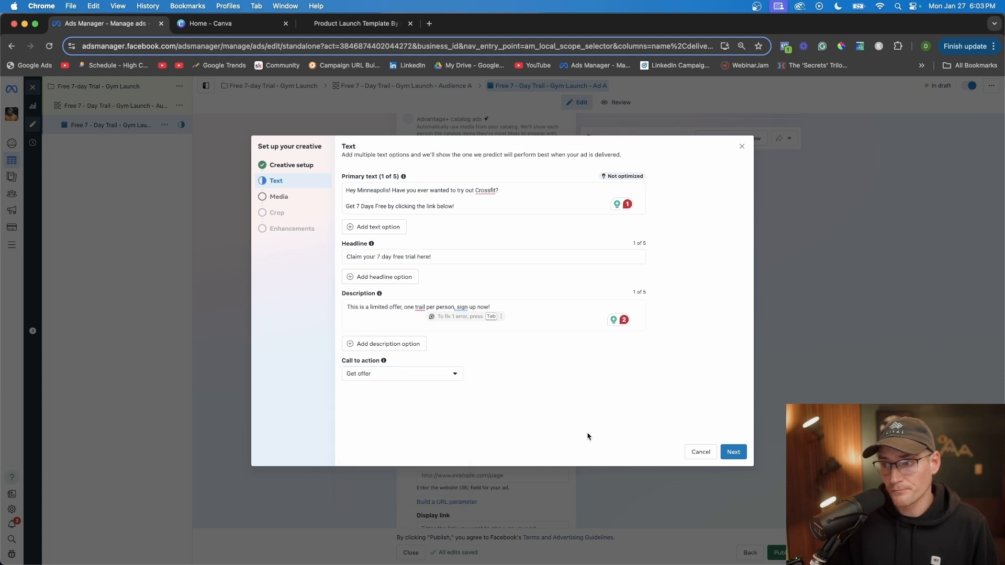
left_click(734, 452)
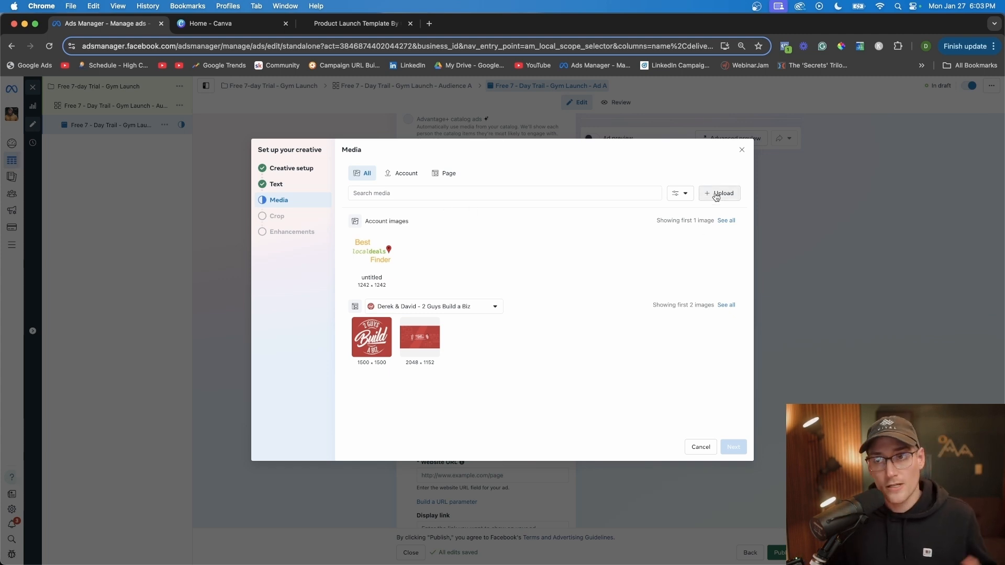
Switch to Canva and create a new blank design in the Facebook ad format.
left_click(251, 27)
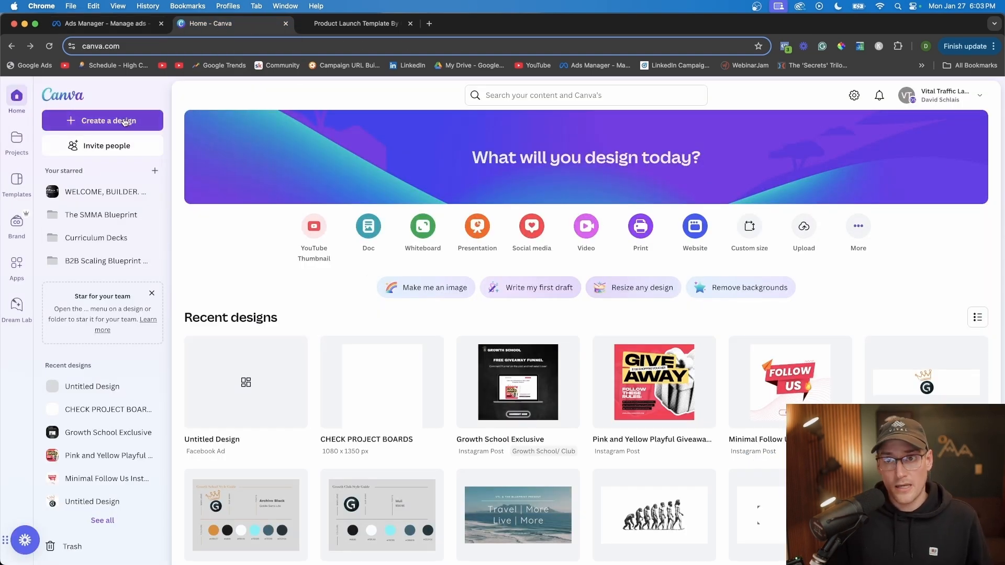
left_click(105, 121)
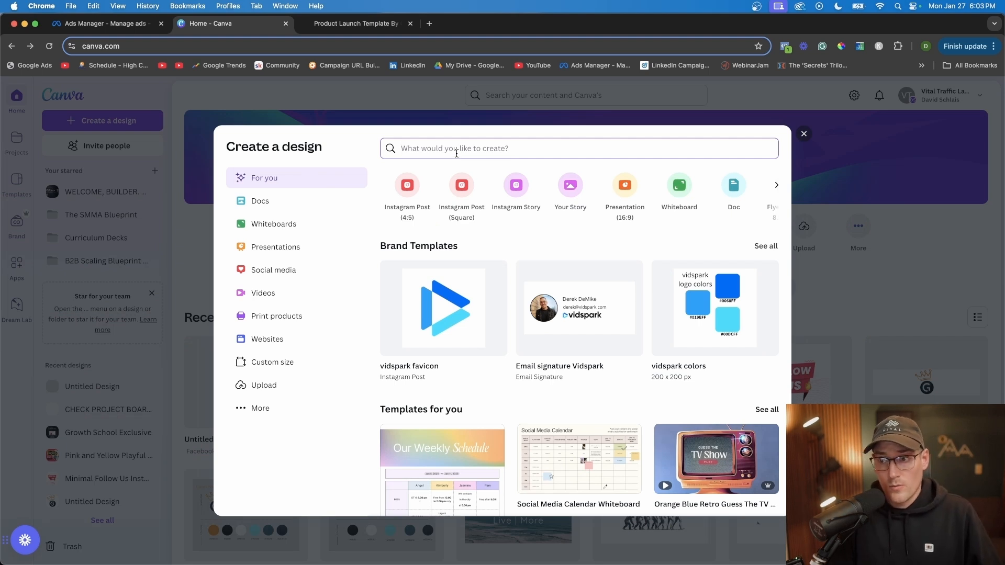
type("facebook")
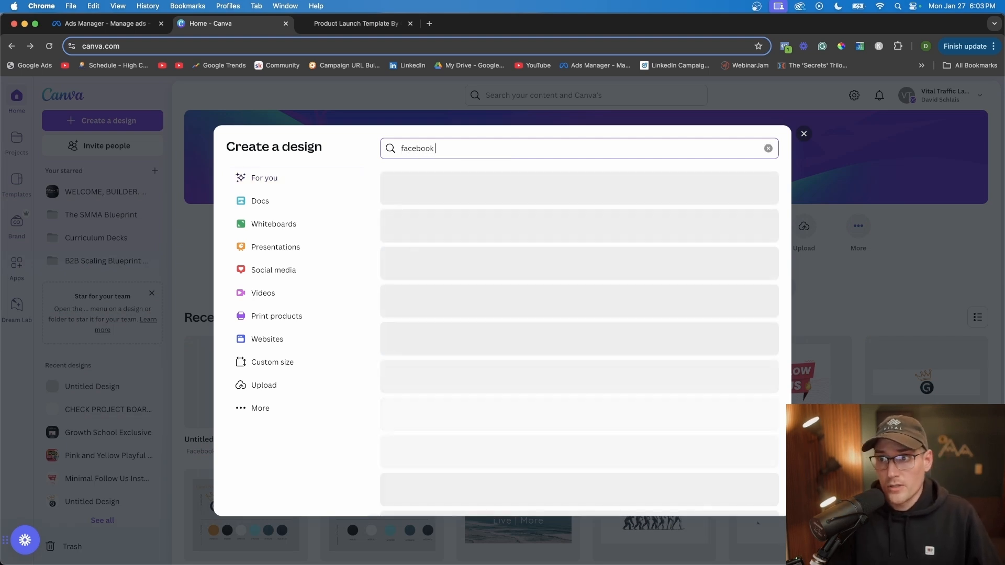
type(" ad")
key("Return")
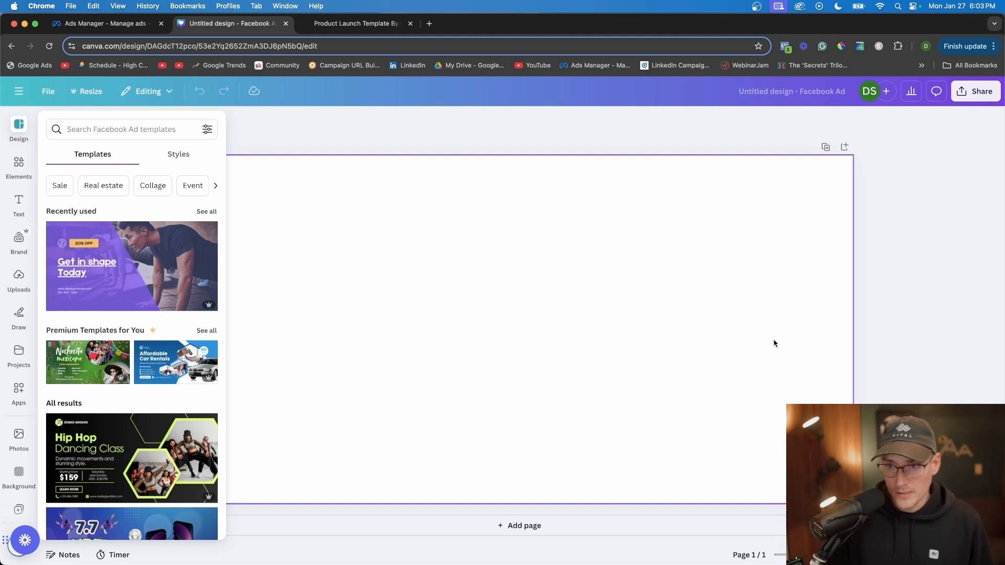
Search the Facebook Ad templates for "gyms".
scroll(109, 278, "down", 10)
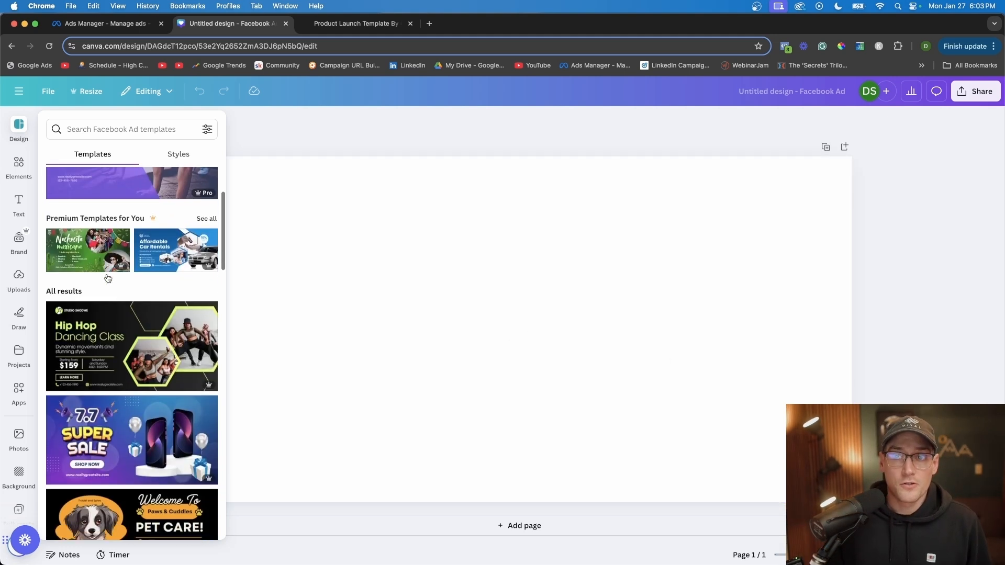
scroll(108, 278, "up", 10)
left_click(73, 130)
type("gyms")
key("Return")
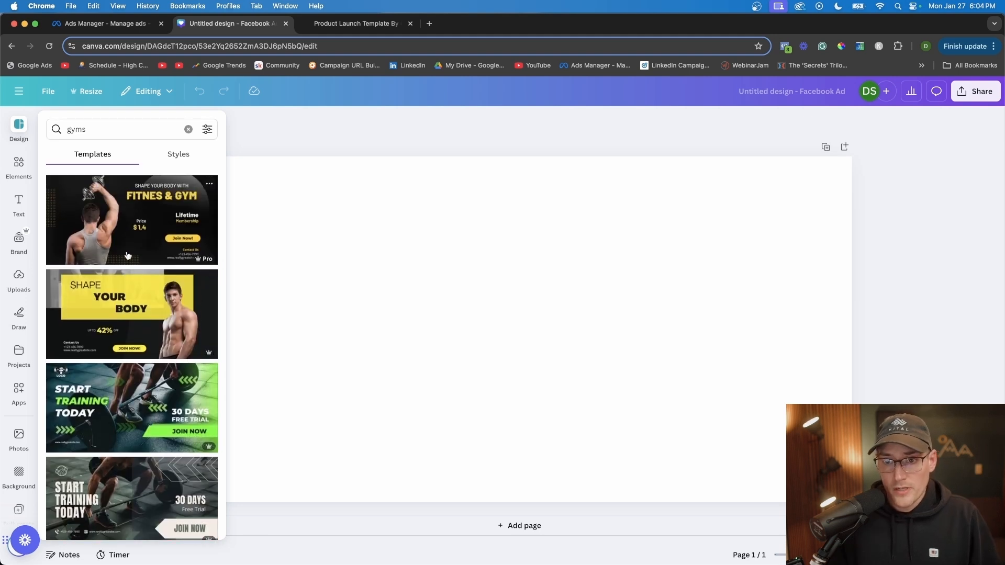
Apply the green "Start Training Today" template and shrink the "30 DAYS FREE TRIAL" text and "JOIN NOW" banner together, placing them slightly lower.
left_click(119, 394)
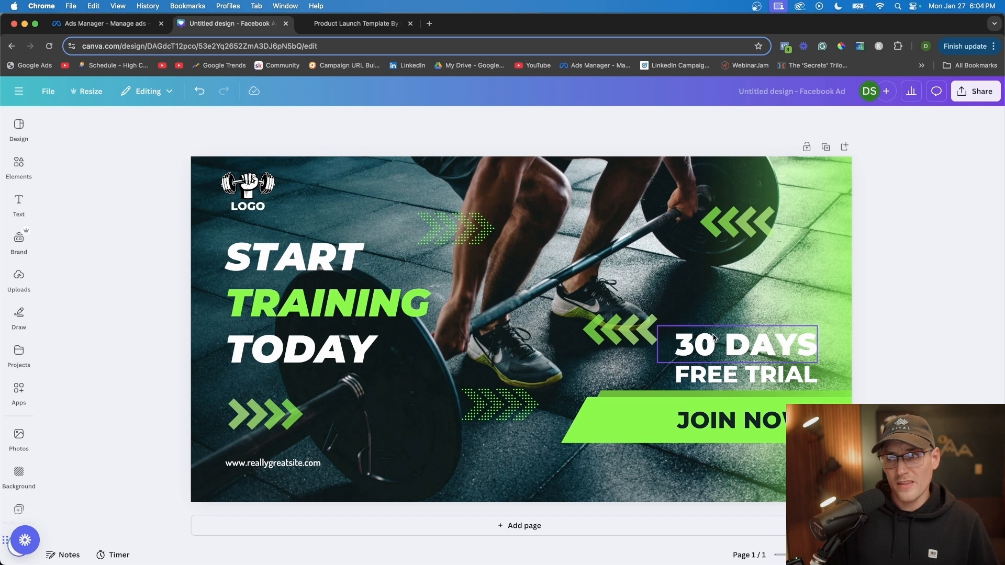
left_click(710, 319)
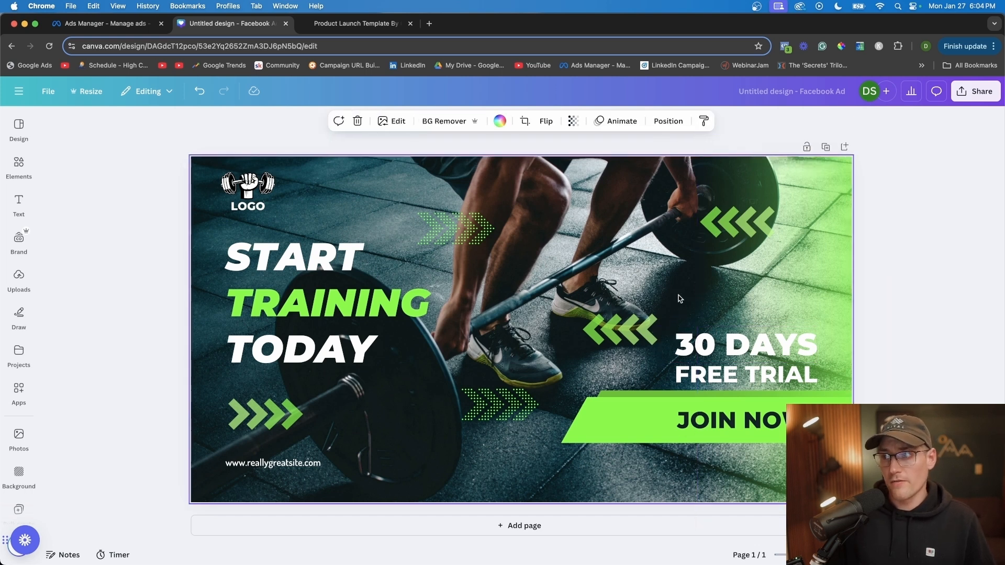
left_click(708, 351)
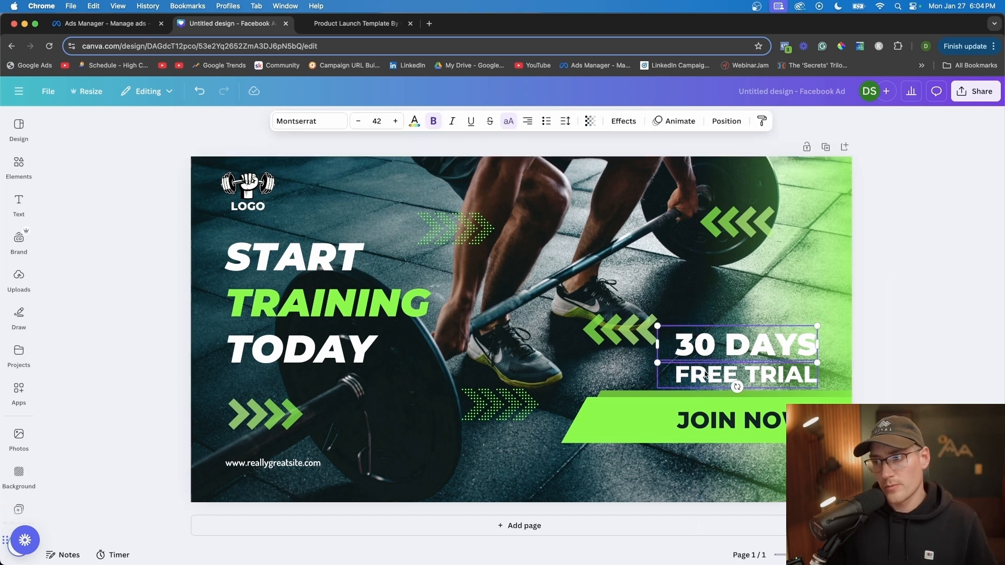
left_click(707, 376, "shift")
left_click(687, 417, "shift")
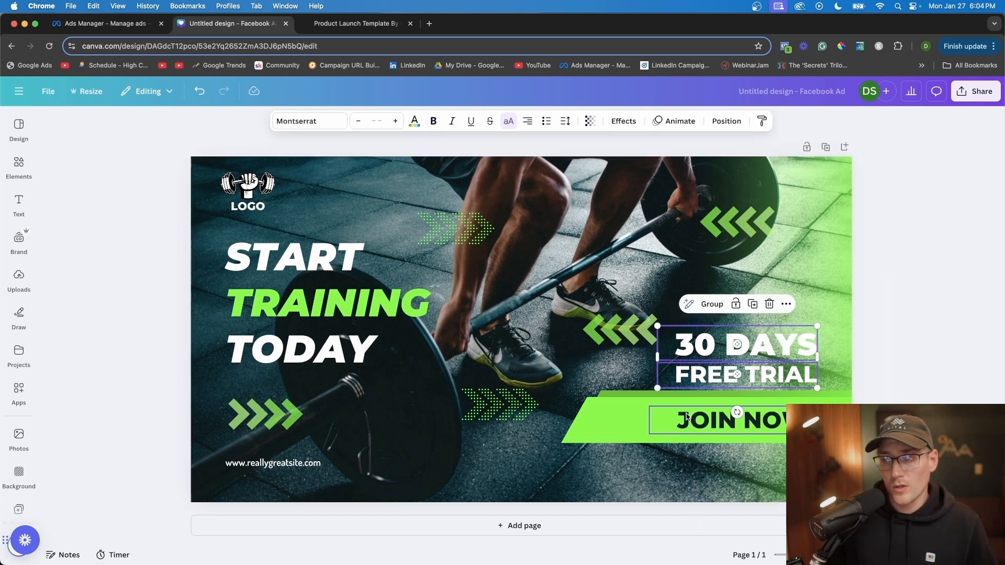
left_click(614, 416, "shift")
left_click_drag(562, 444, 600, 422)
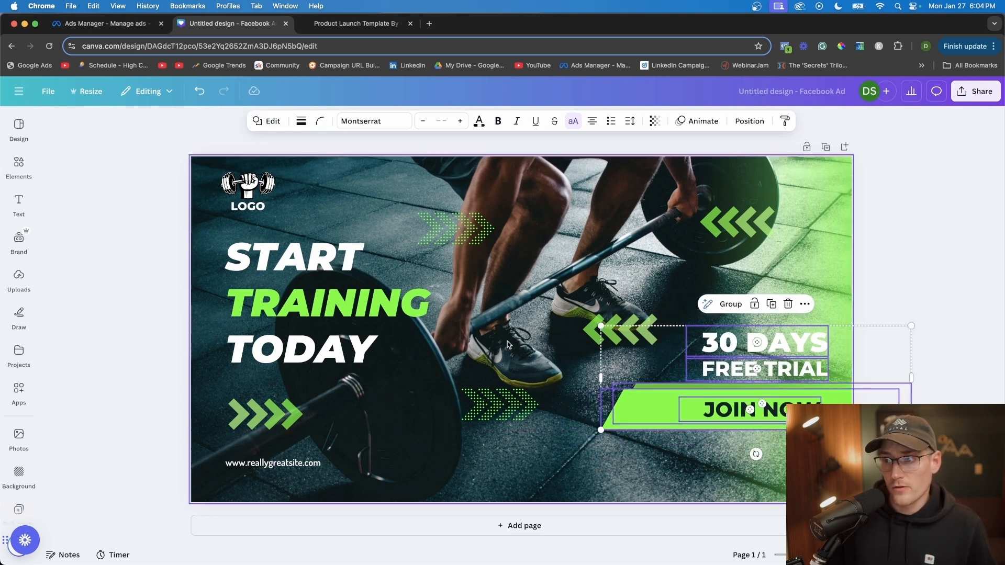
left_click_drag(743, 370, 729, 393)
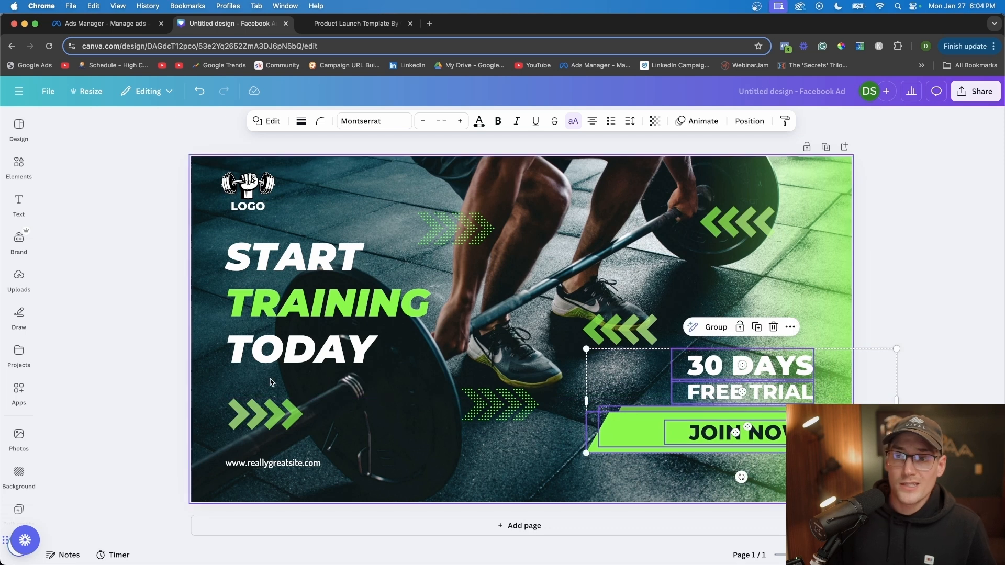
Scale the three-line "START TRAINING TODAY" headline down to a font size of 43.4, keeping it beside the weight plate.
left_click(290, 361)
left_click(251, 303, "shift")
left_click(283, 257, "shift")
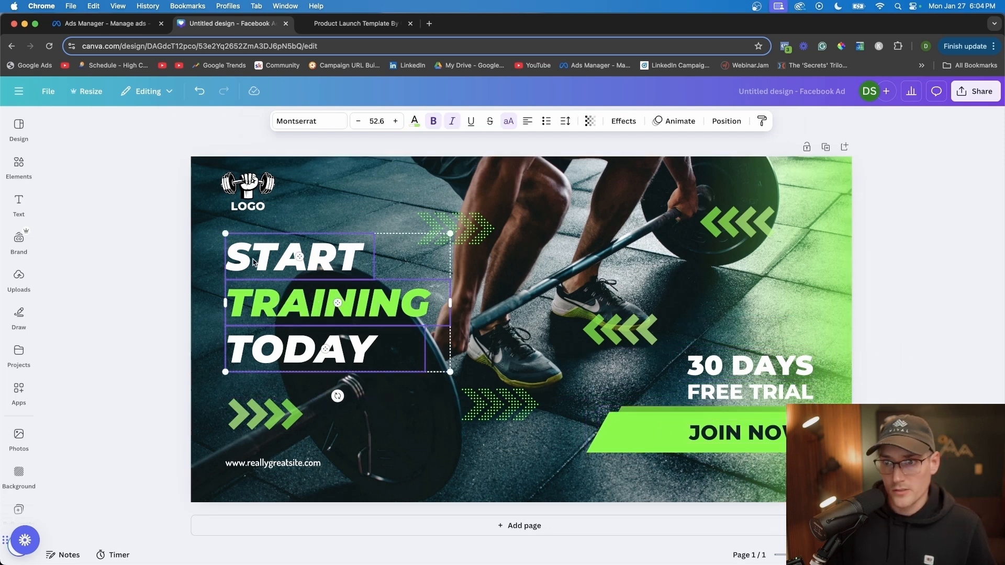
left_click_drag(448, 231, 404, 250)
left_click_drag(297, 286, 297, 276)
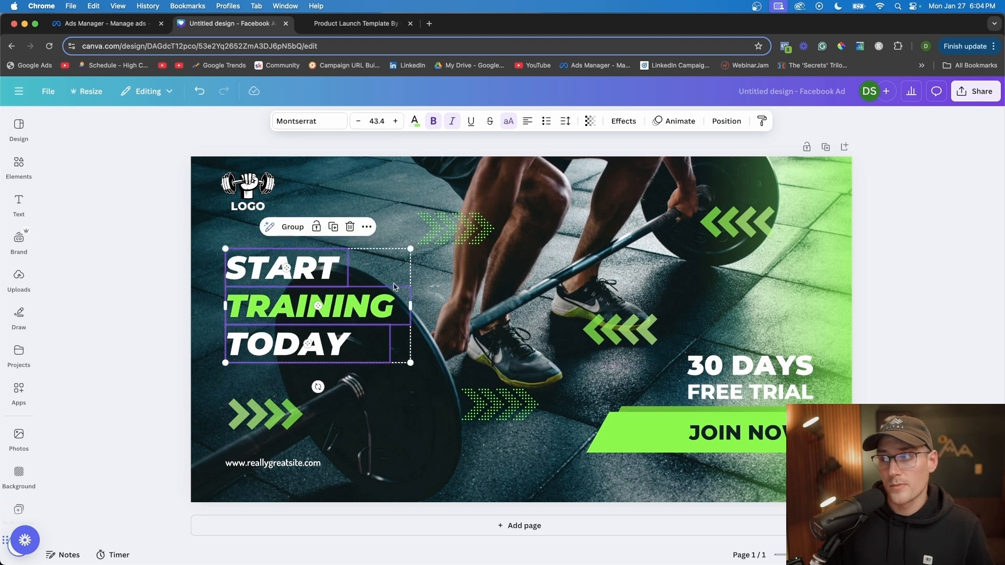
Apply the Lift text effect at maximum intensity to the "30 DAYS" and "FREE TRIAL" lines.
left_click(749, 365)
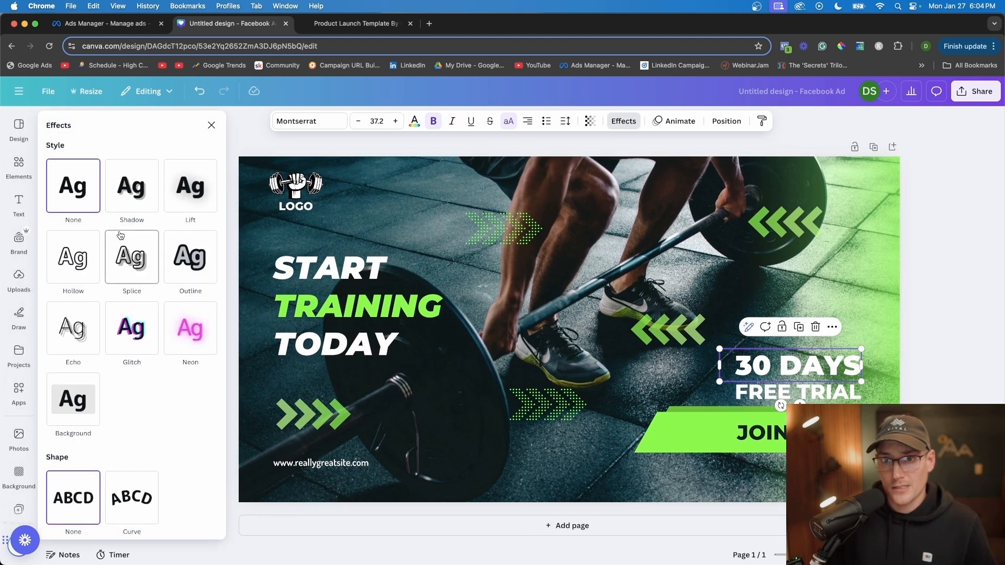
left_click(196, 195)
left_click_drag(98, 256, 146, 256)
left_click(779, 398)
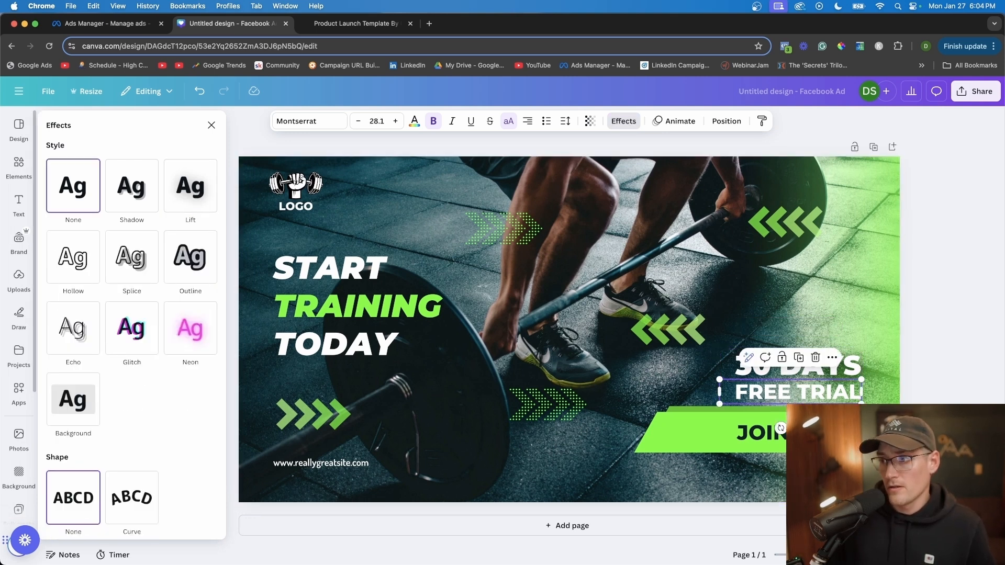
left_click(183, 204)
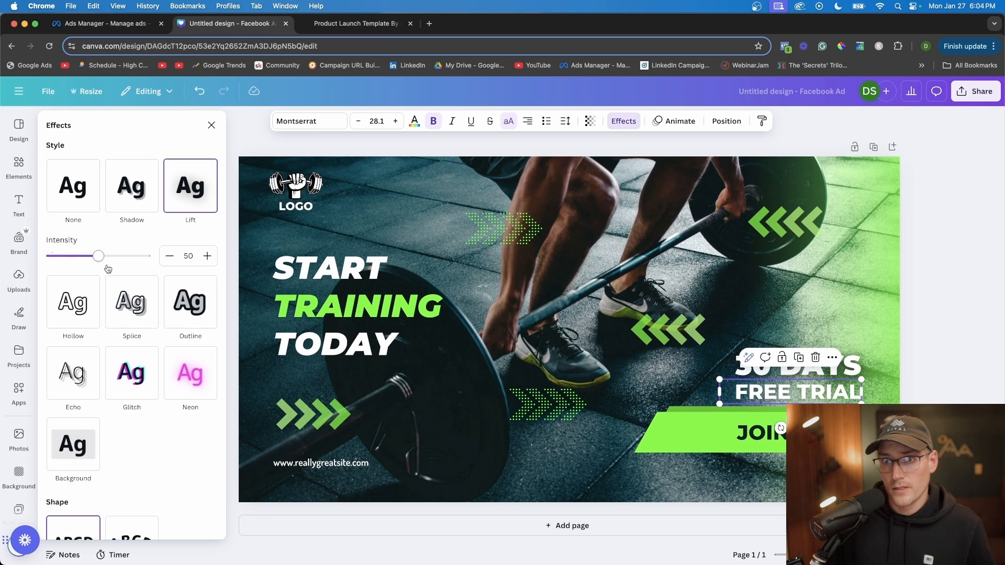
left_click_drag(99, 256, 146, 256)
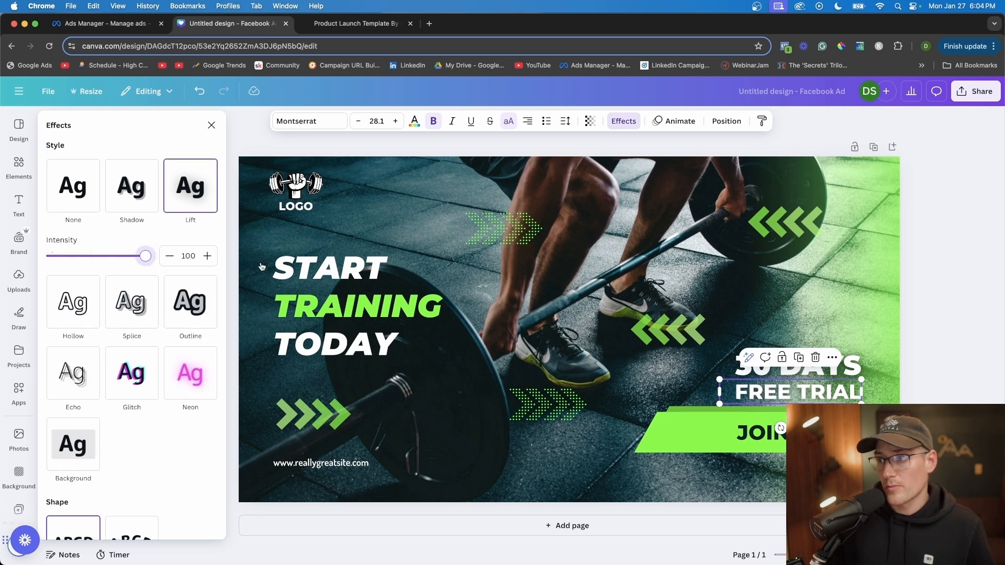
Switch the "FREE TRIAL" text to a near-black Shadow effect with transparency 100 and offset 77.
left_click(138, 209)
left_click(209, 389)
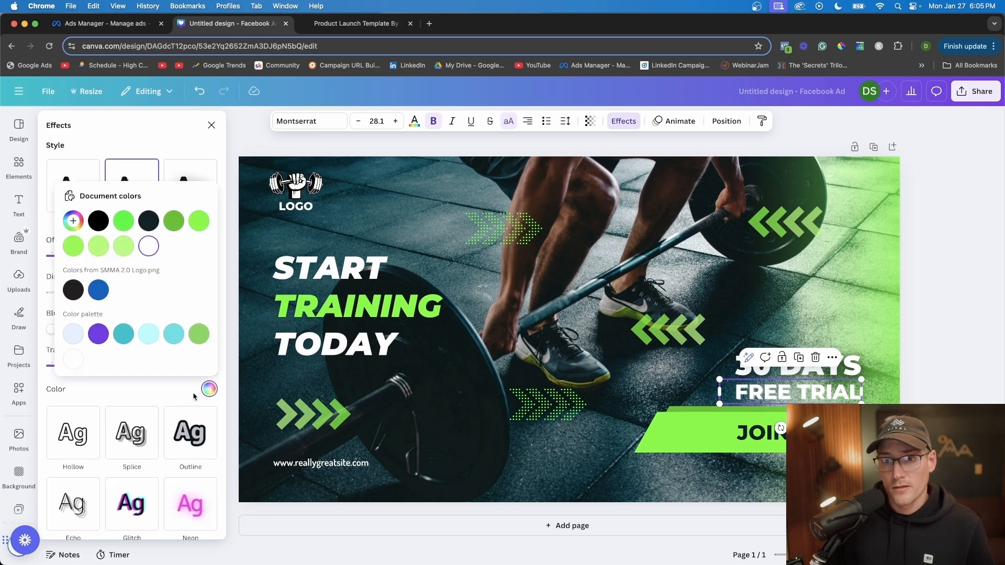
left_click(74, 290)
left_click(90, 387)
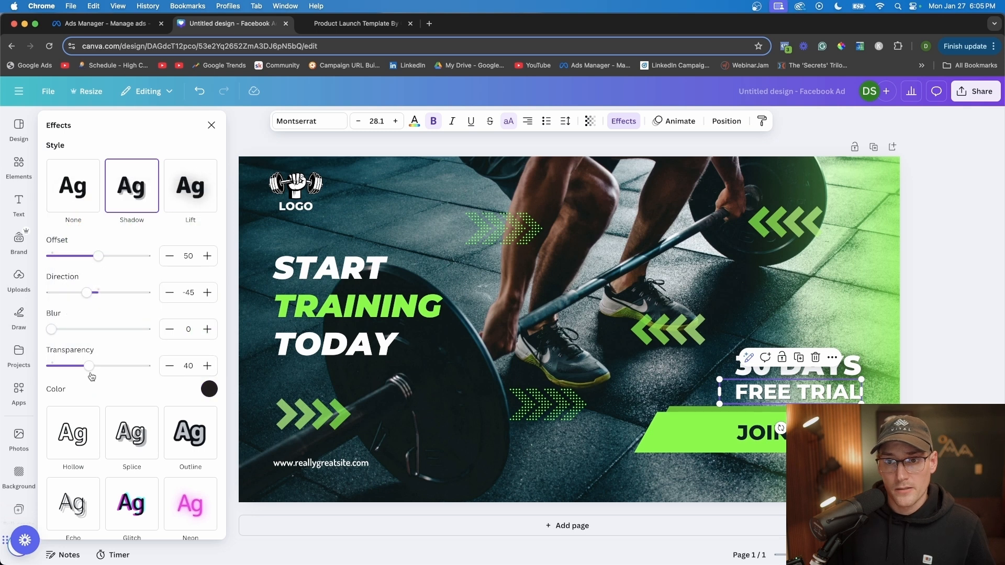
left_click_drag(91, 370, 146, 366)
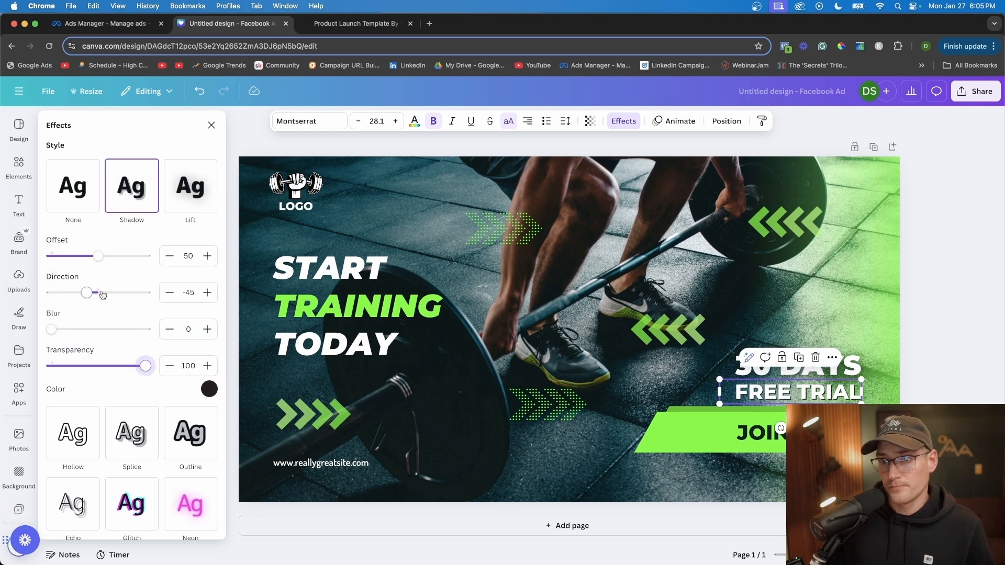
left_click_drag(96, 261, 125, 261)
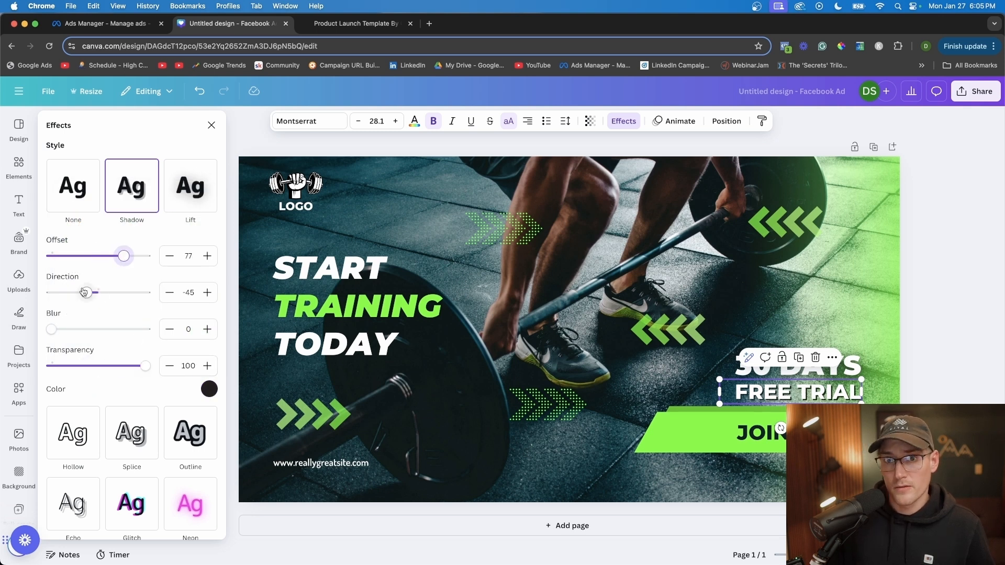
Delete the placeholder barbell logo graphic and its "LOGO" text from the design.
left_click(242, 192)
left_click(230, 187)
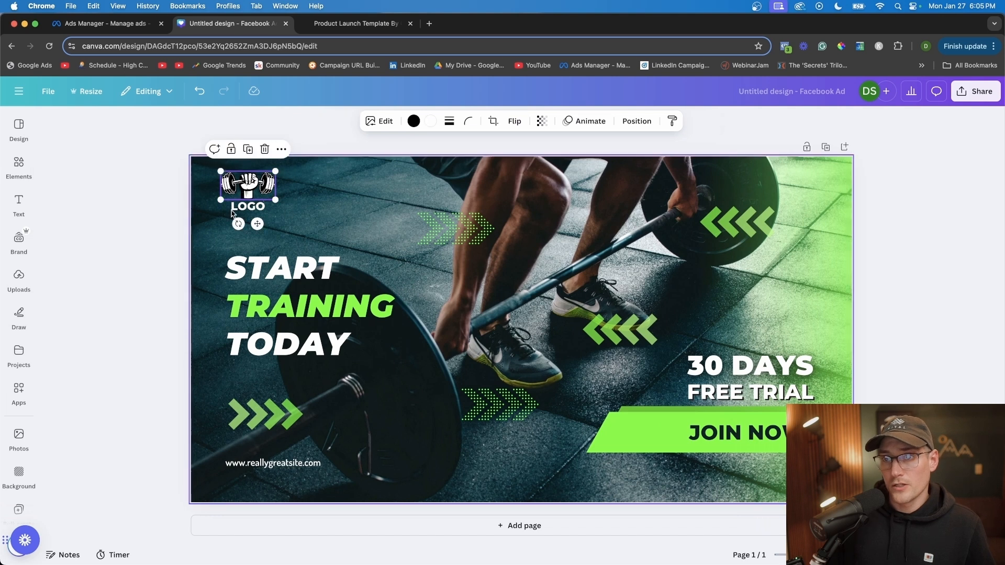
left_click(248, 207)
key("Delete")
left_click(250, 198)
key("Delete")
double_click(274, 464)
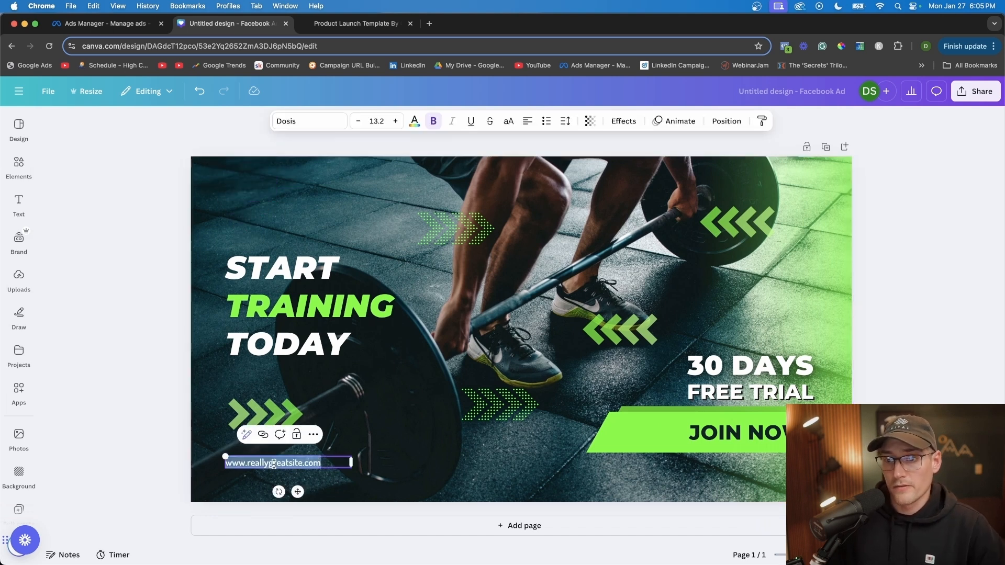
left_click(274, 464)
left_click_drag(323, 464, 248, 464)
key("BackSpace")
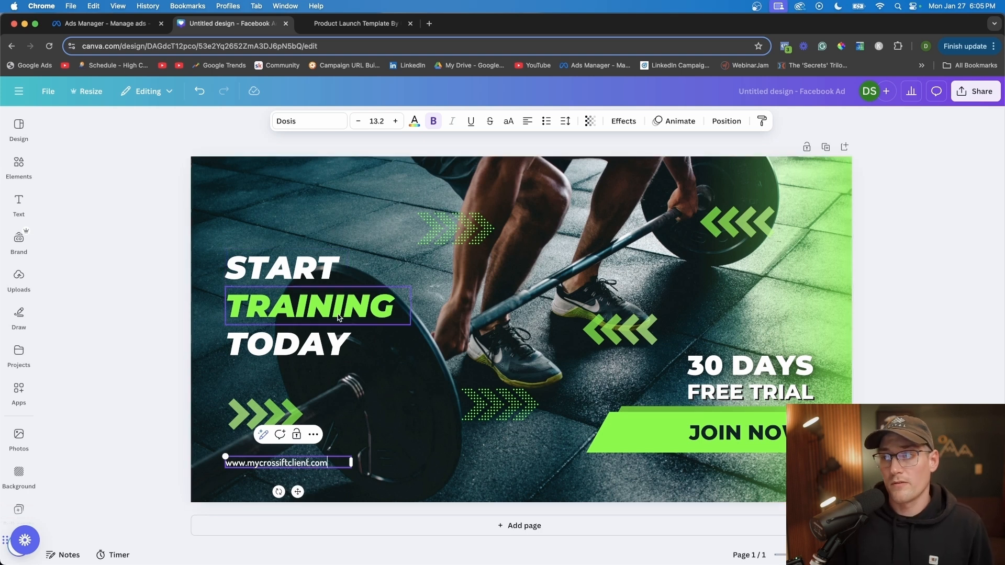
left_click(176, 341)
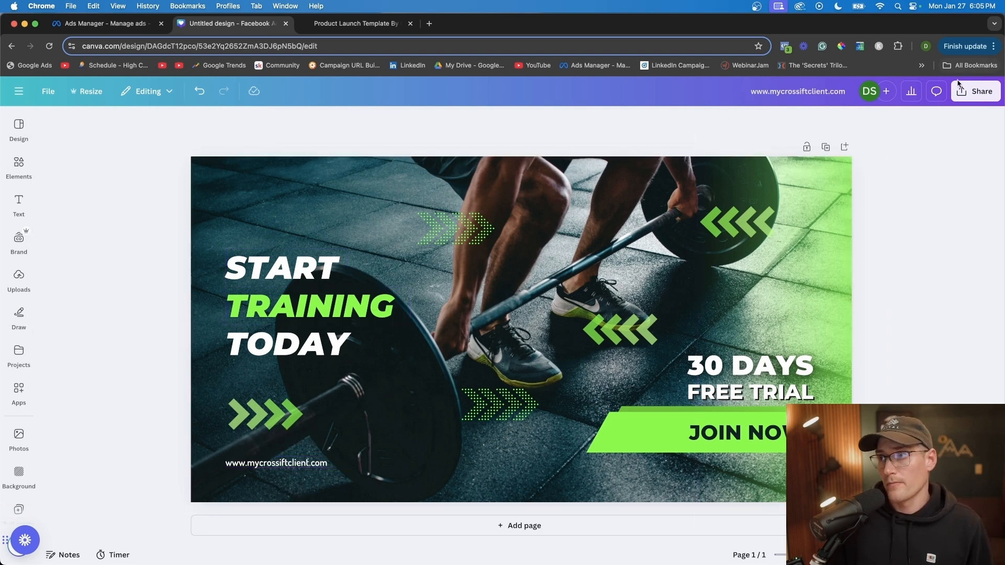
Download the finished gym ad design as a JPG image.
left_click(975, 92)
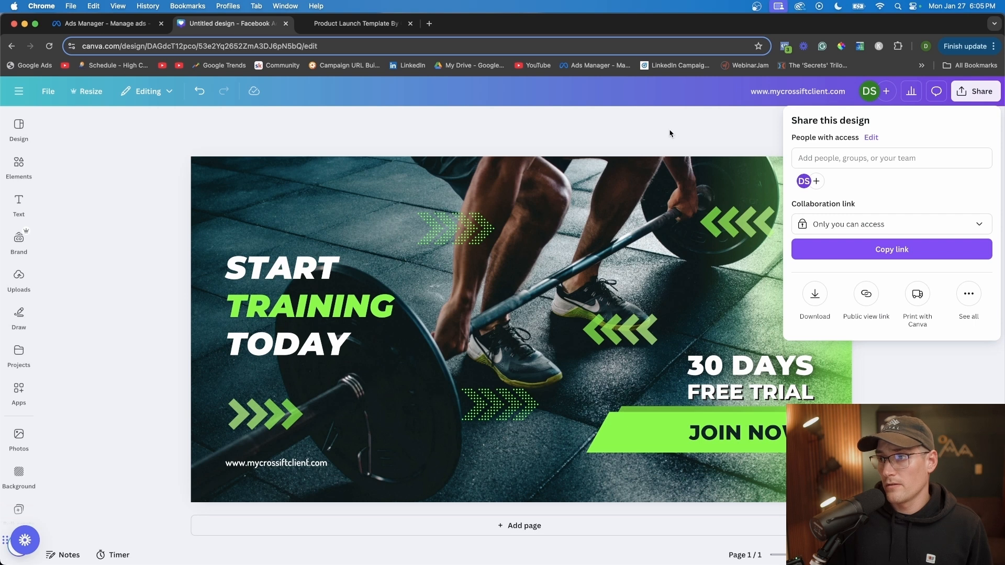
left_click(670, 133)
left_click(977, 91)
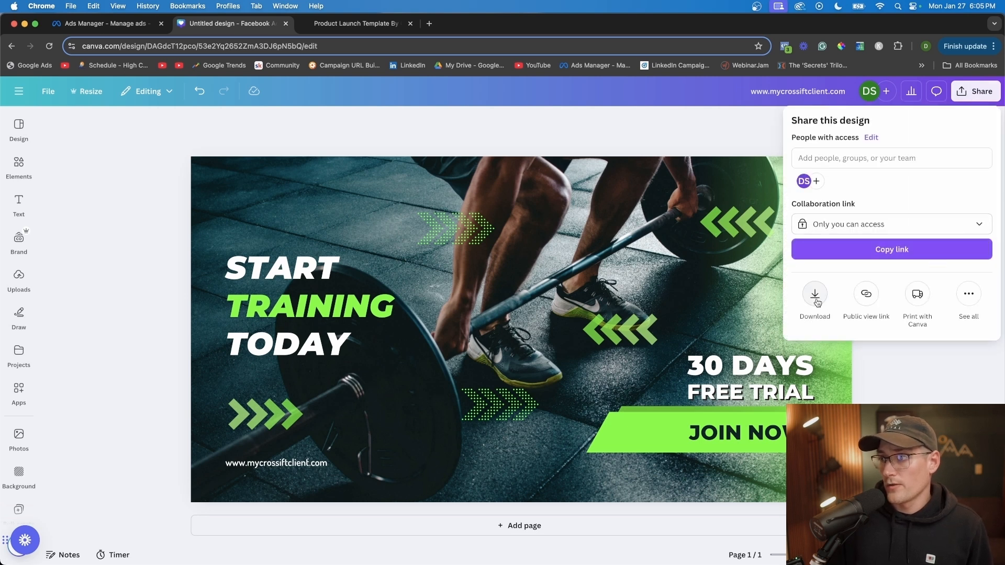
left_click(816, 294)
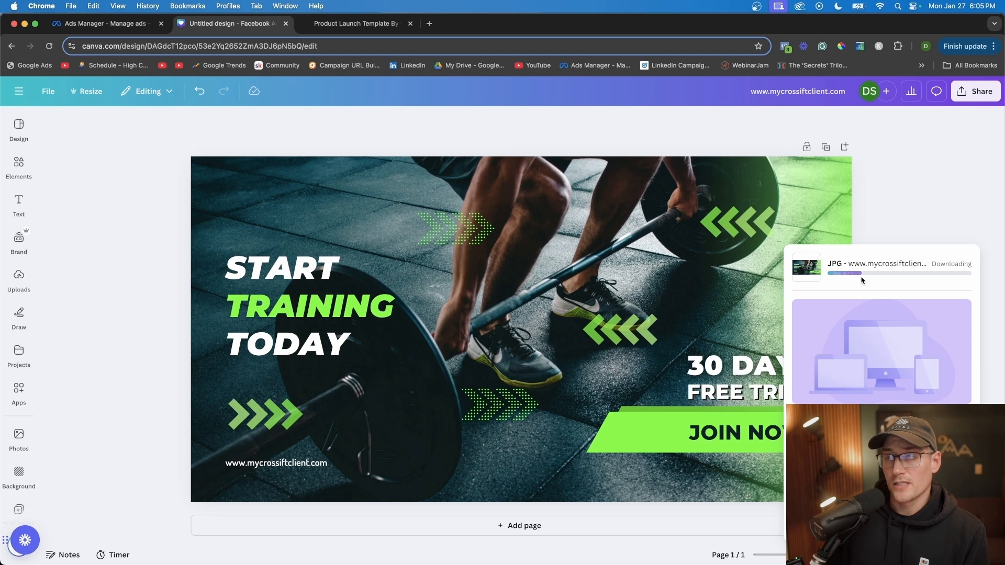
left_click(96, 31)
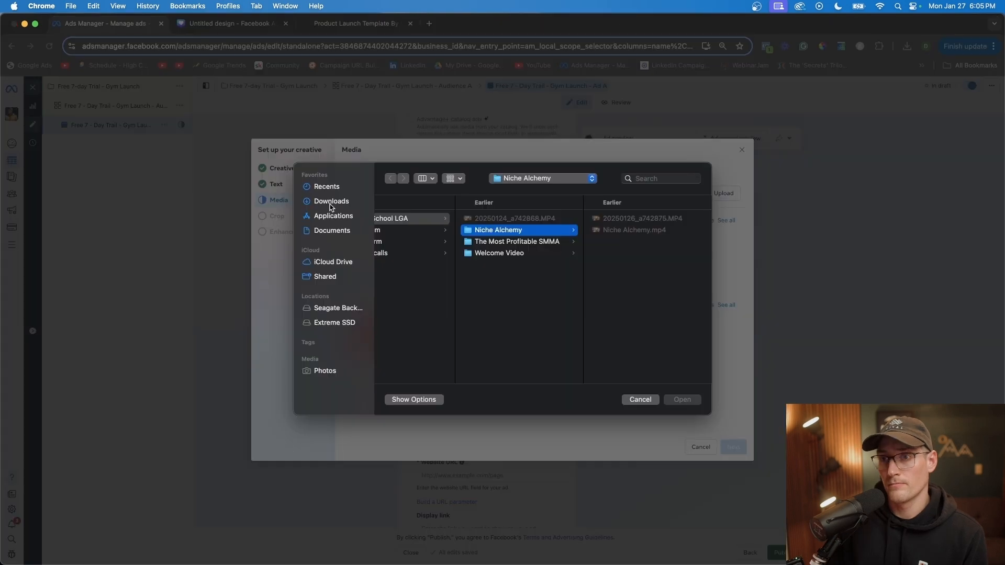
left_click(331, 205)
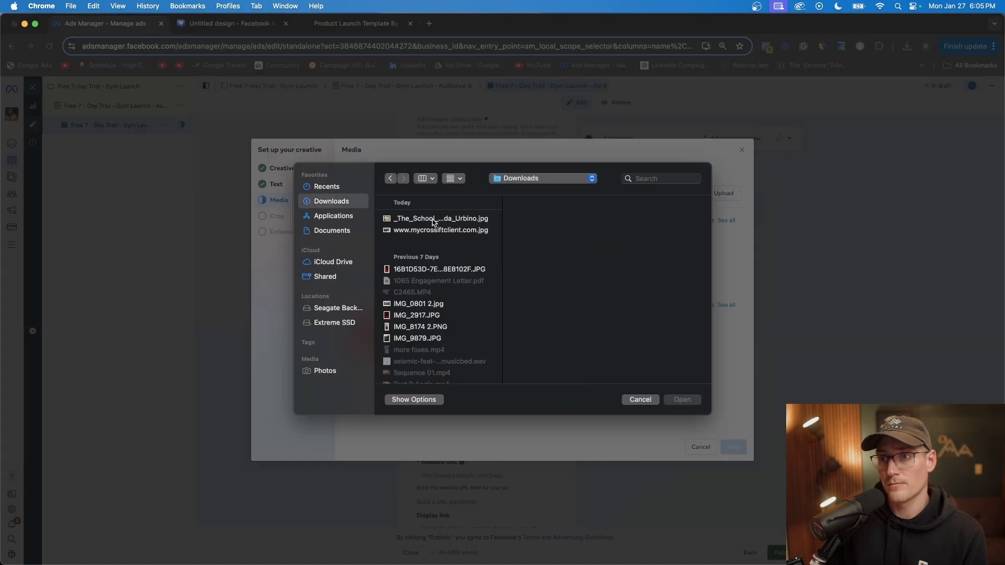
left_click(434, 220)
left_click(440, 231)
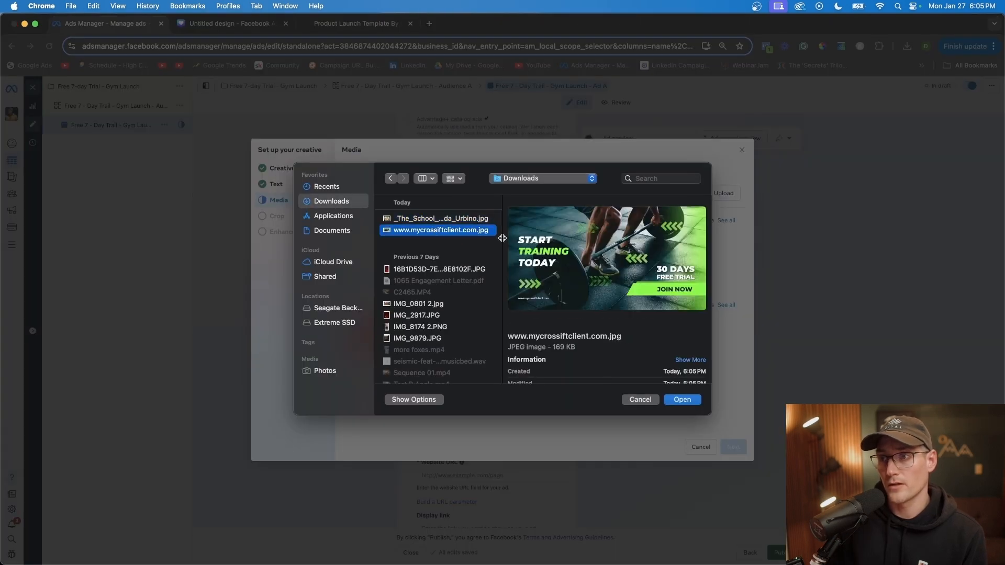
left_click(682, 399)
left_click(733, 446)
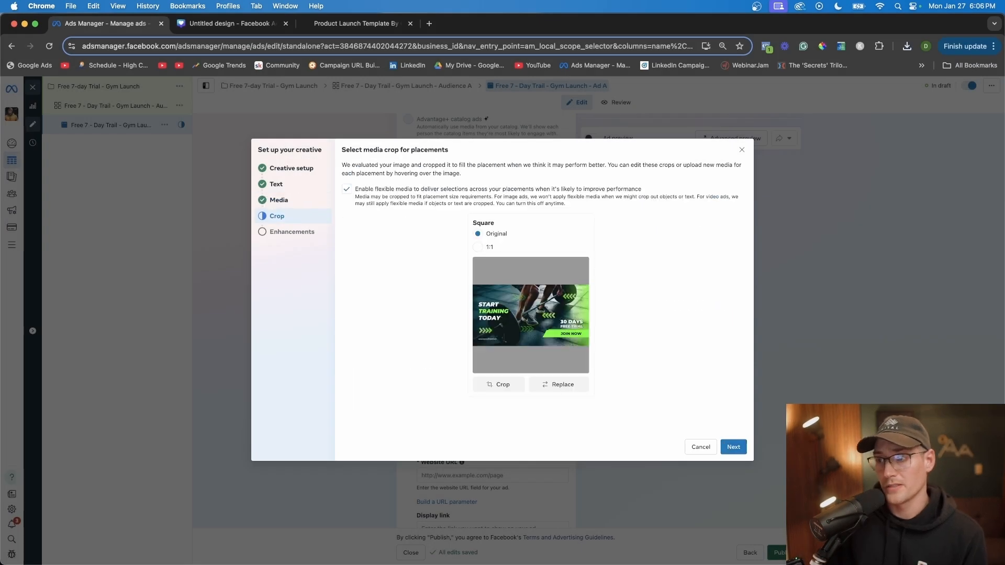
left_click(733, 446)
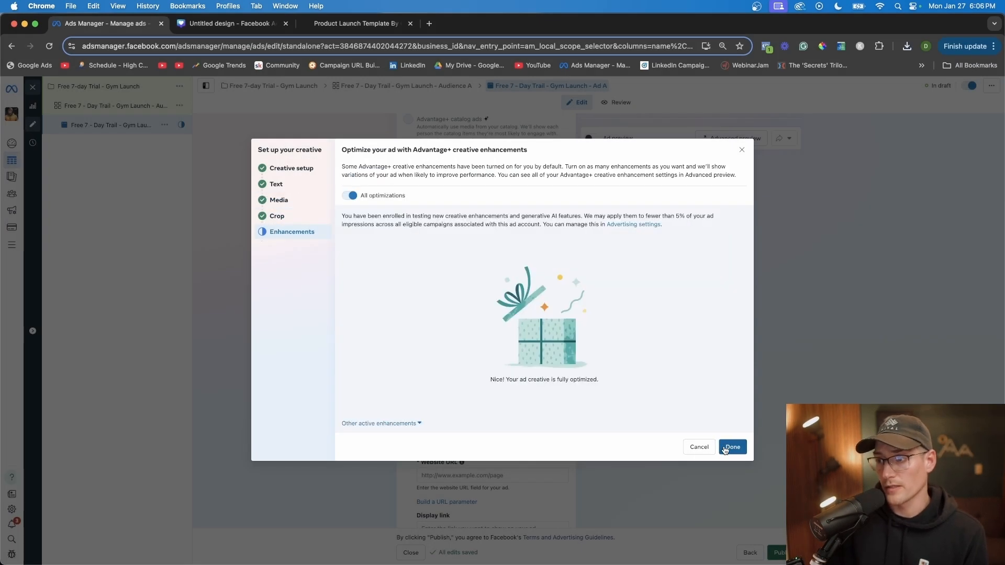
Turn off all Advantage+ creative optimizations, finish the creative setup, and expand the primary text in the ad preview.
left_click(350, 196)
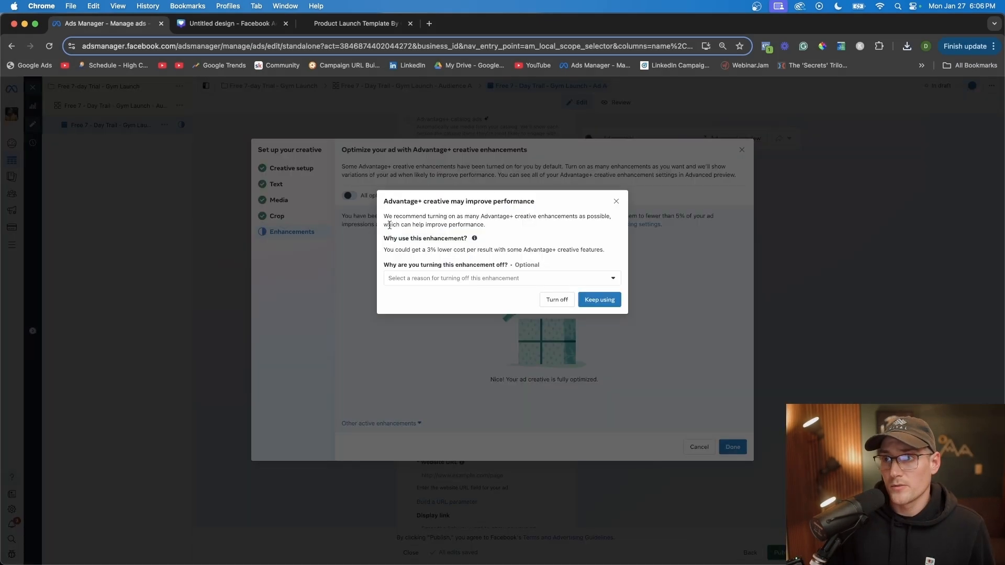
left_click(558, 299)
left_click(724, 446)
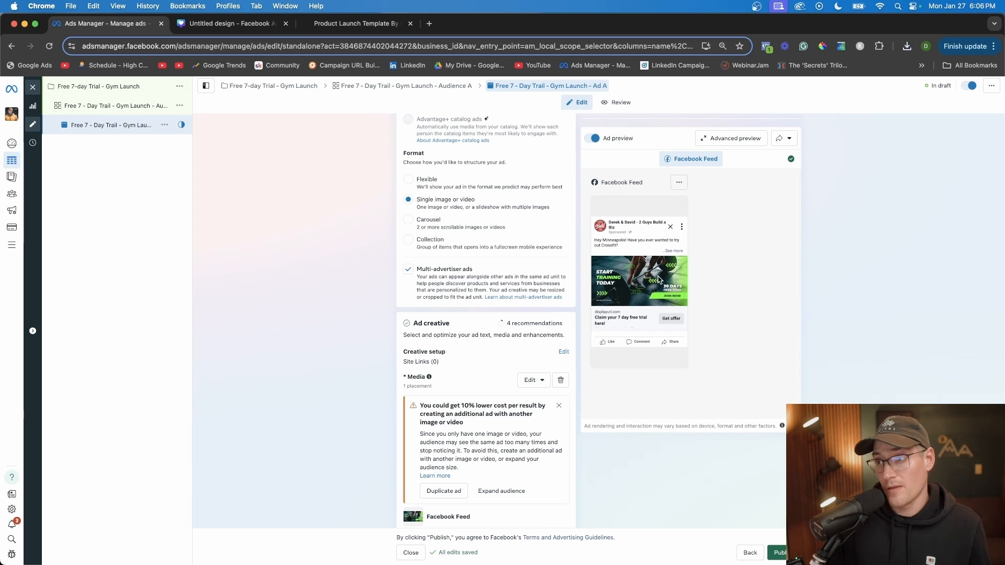
left_click(672, 252)
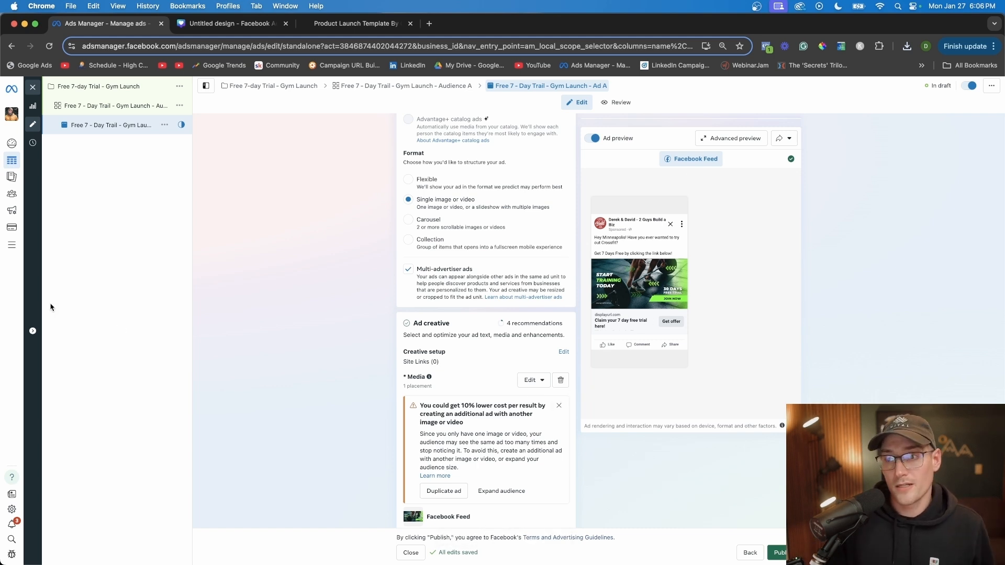
Copy the address of the gym's 7-day trial landing page on app.gohighlevel.com and enter it as the ad's website URL.
scroll(348, 349, "down", 10)
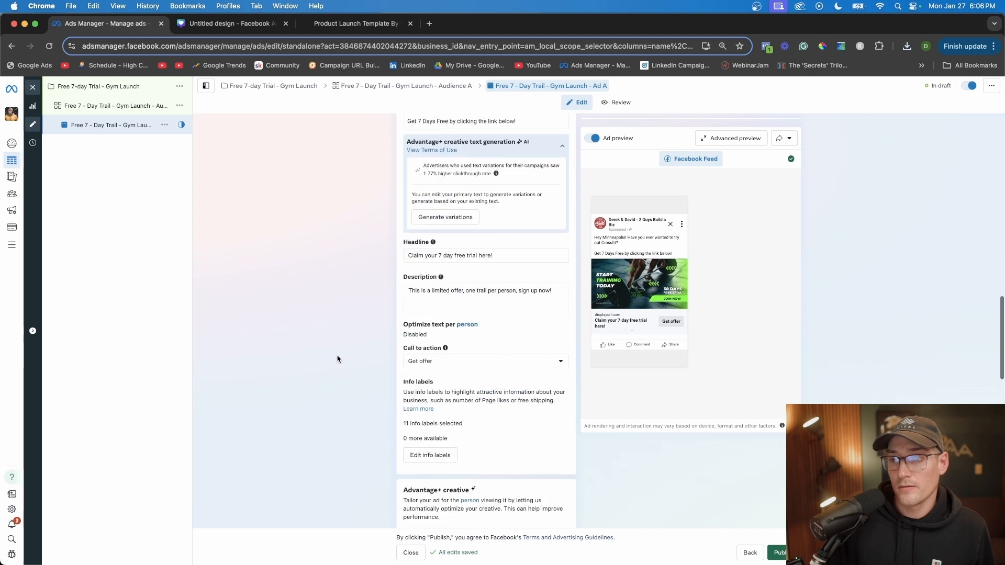
scroll(348, 359, "down", 6)
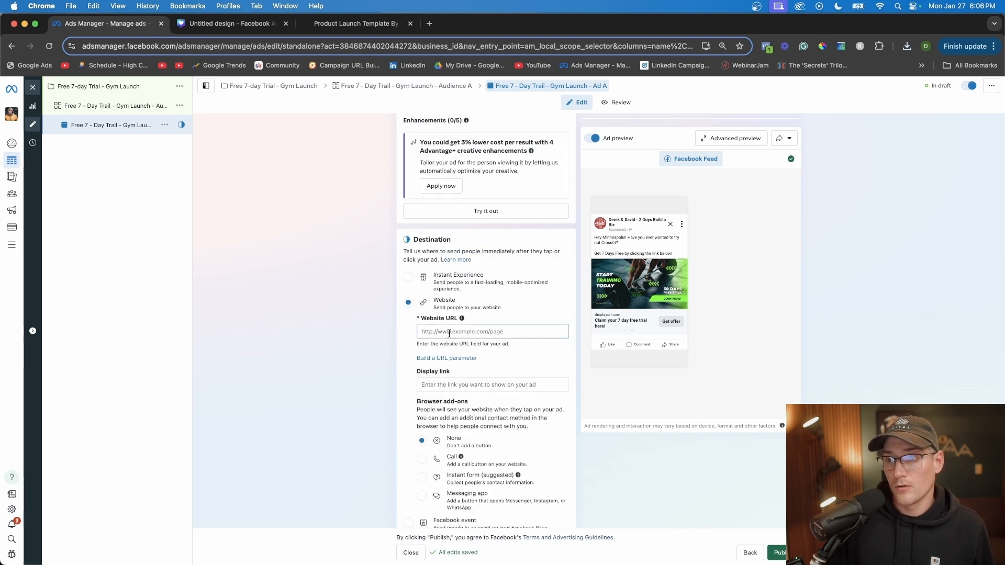
left_click_drag(425, 321, 454, 321)
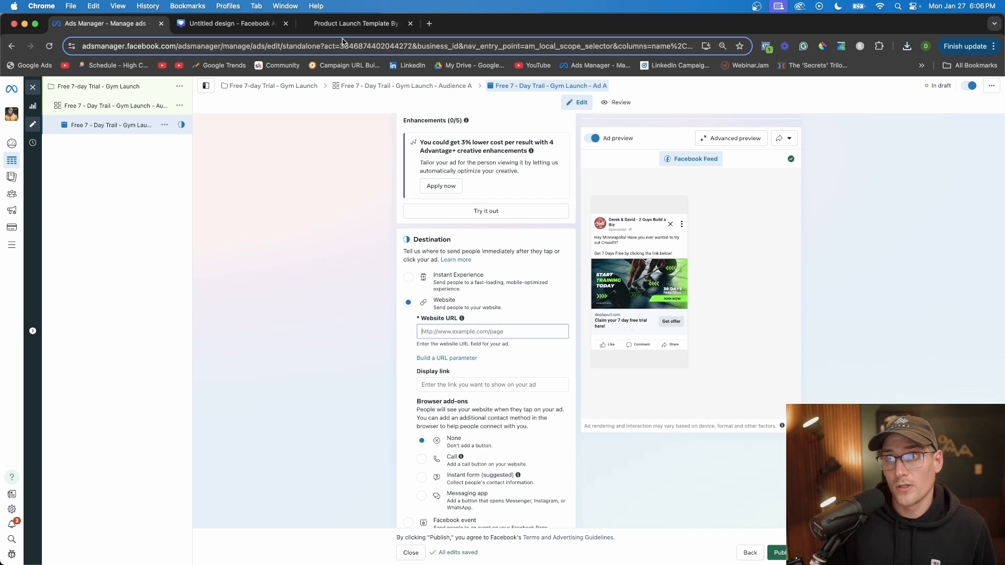
left_click(356, 23)
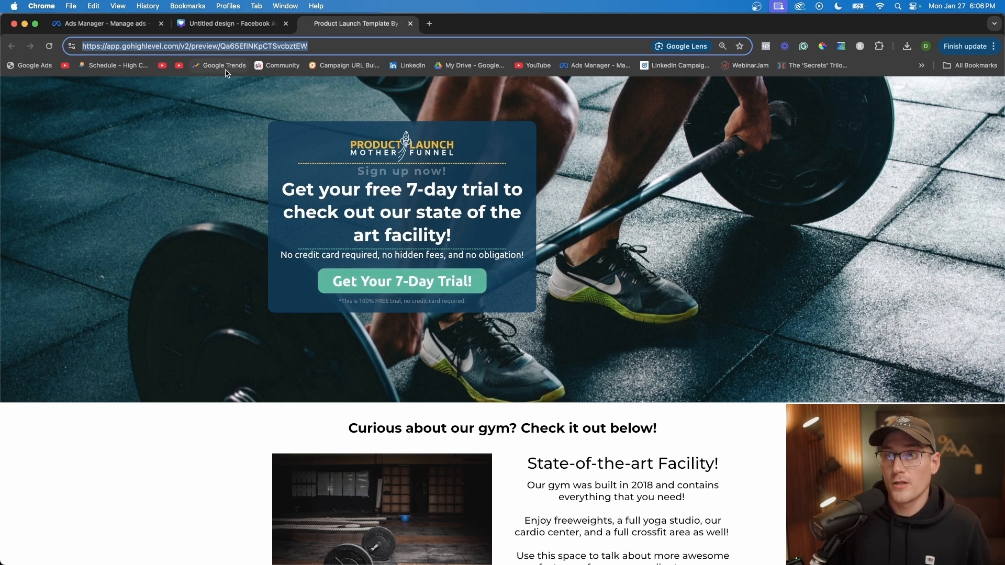
left_click(119, 24)
left_click(456, 333)
key("super+v")
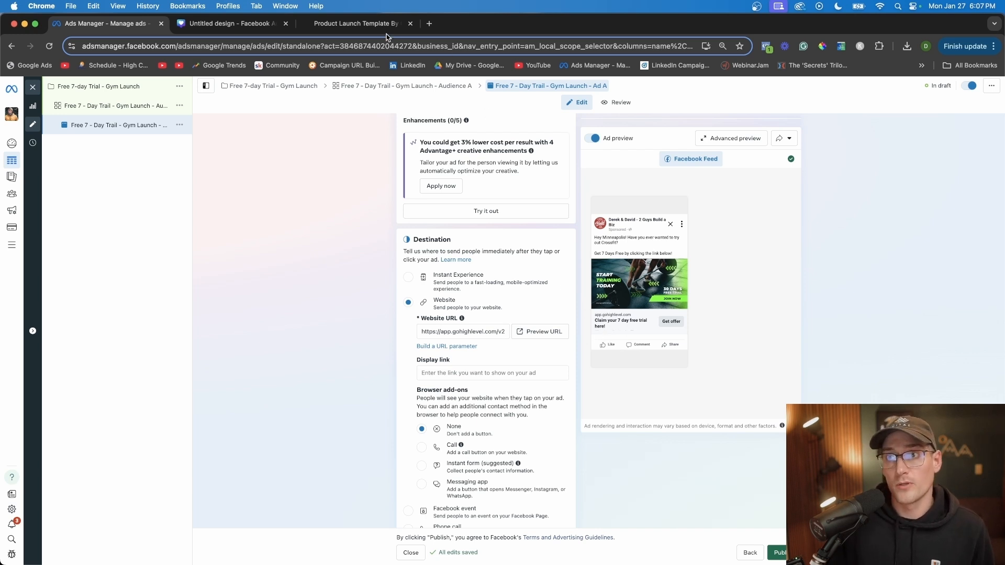
Review the 7-day trial landing page, open its sign-up form to examine the requested contact fields, and close the form.
left_click(375, 27)
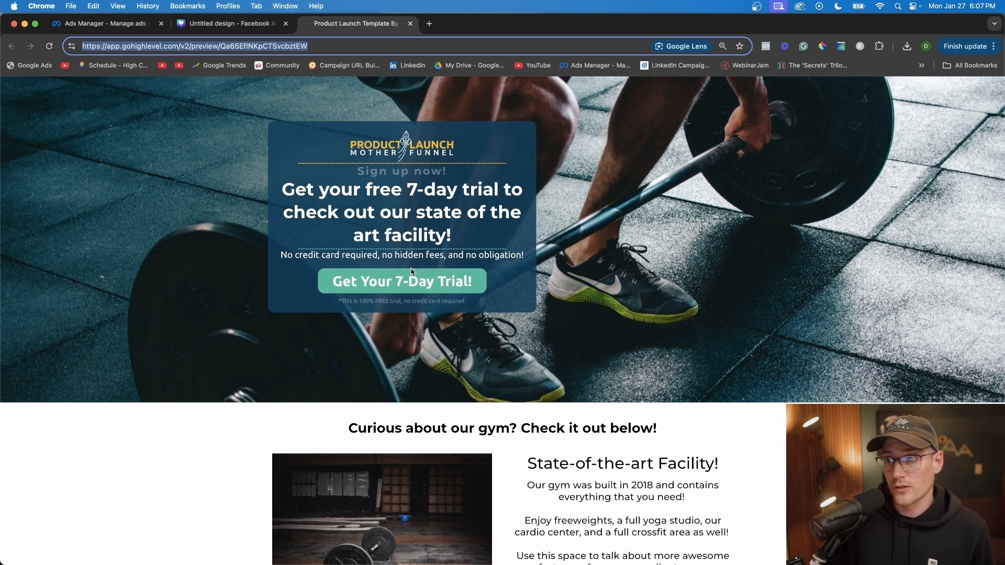
left_click(641, 271)
scroll(644, 274, "down", 6)
scroll(652, 281, "up", 8)
left_click(366, 285)
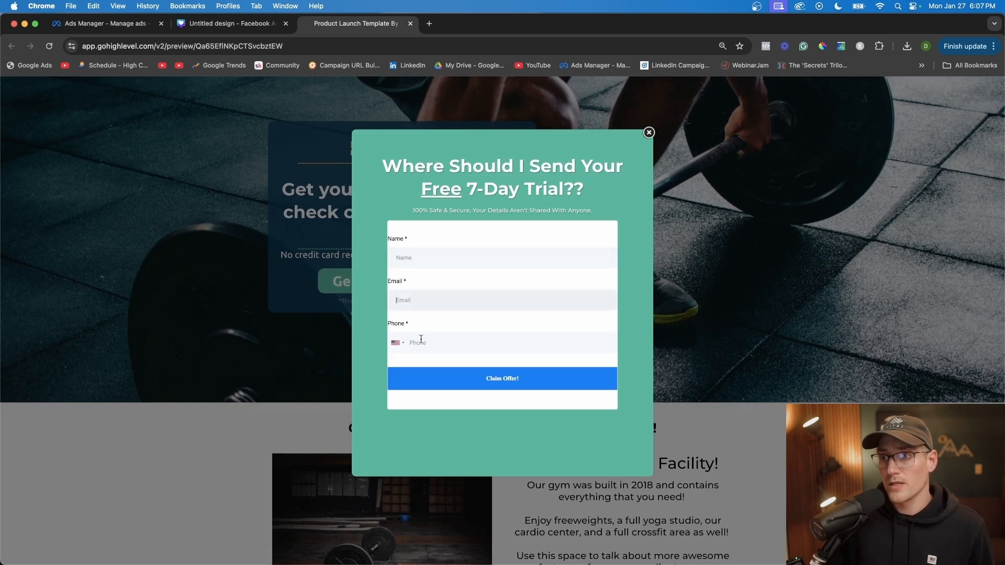
left_click(648, 133)
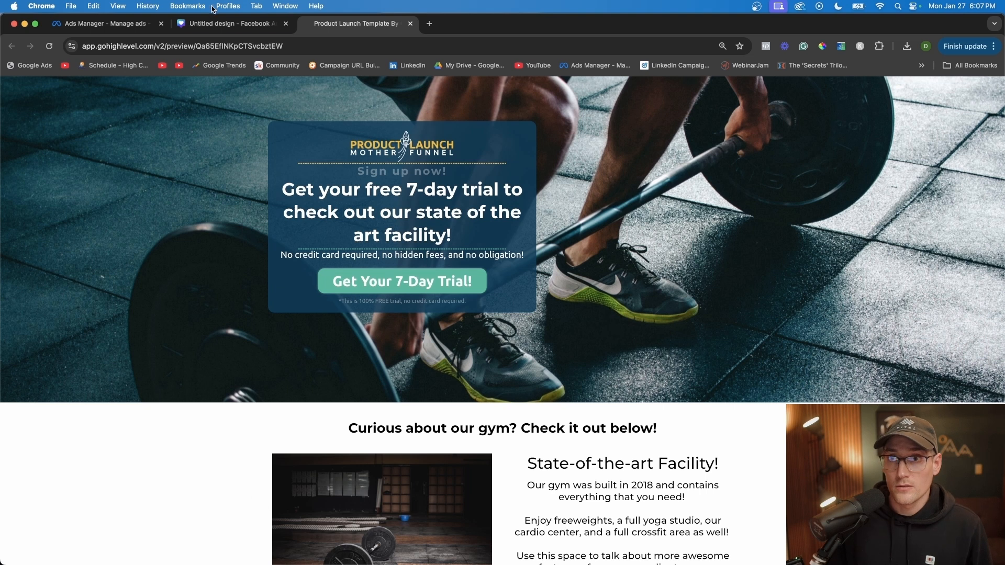
Check the finished ad design in Canva and return to the ad's destination settings in Ads Manager.
left_click(213, 24)
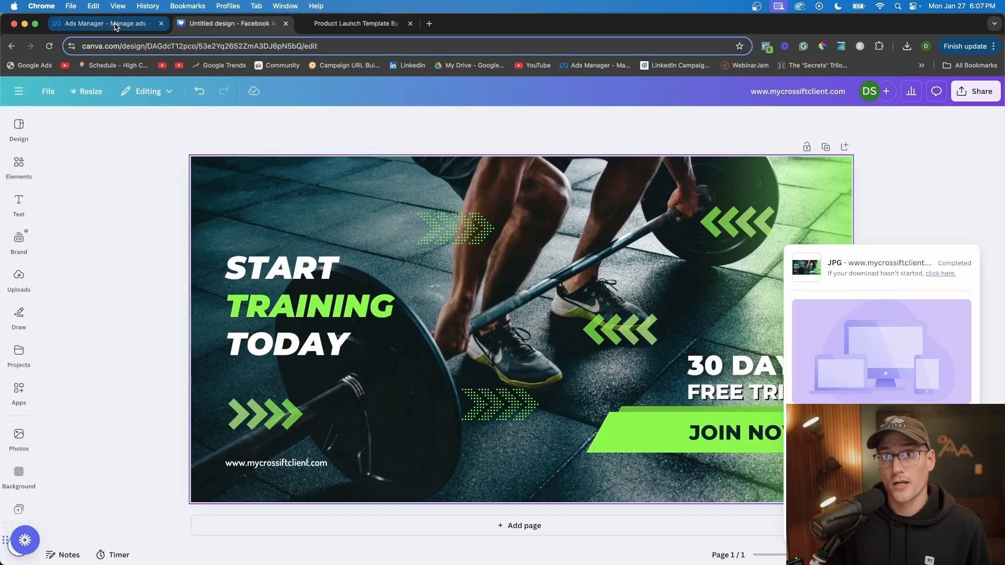
left_click(116, 27)
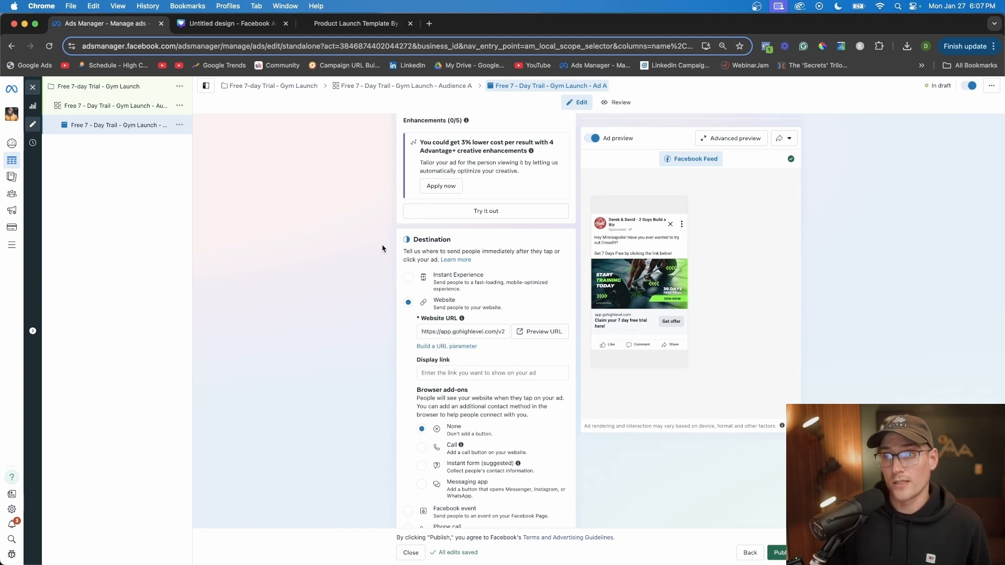
scroll(334, 289, "down", 1)
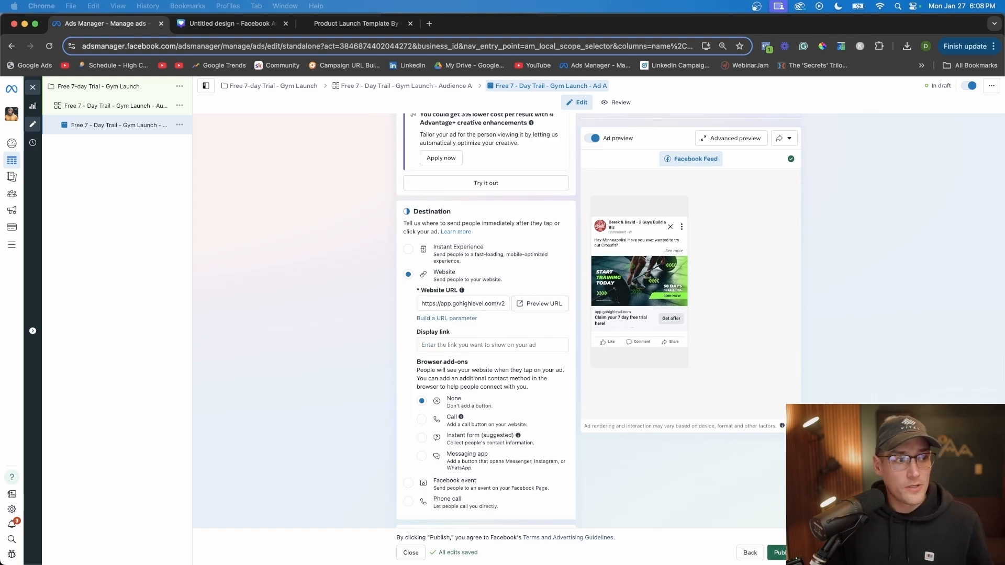